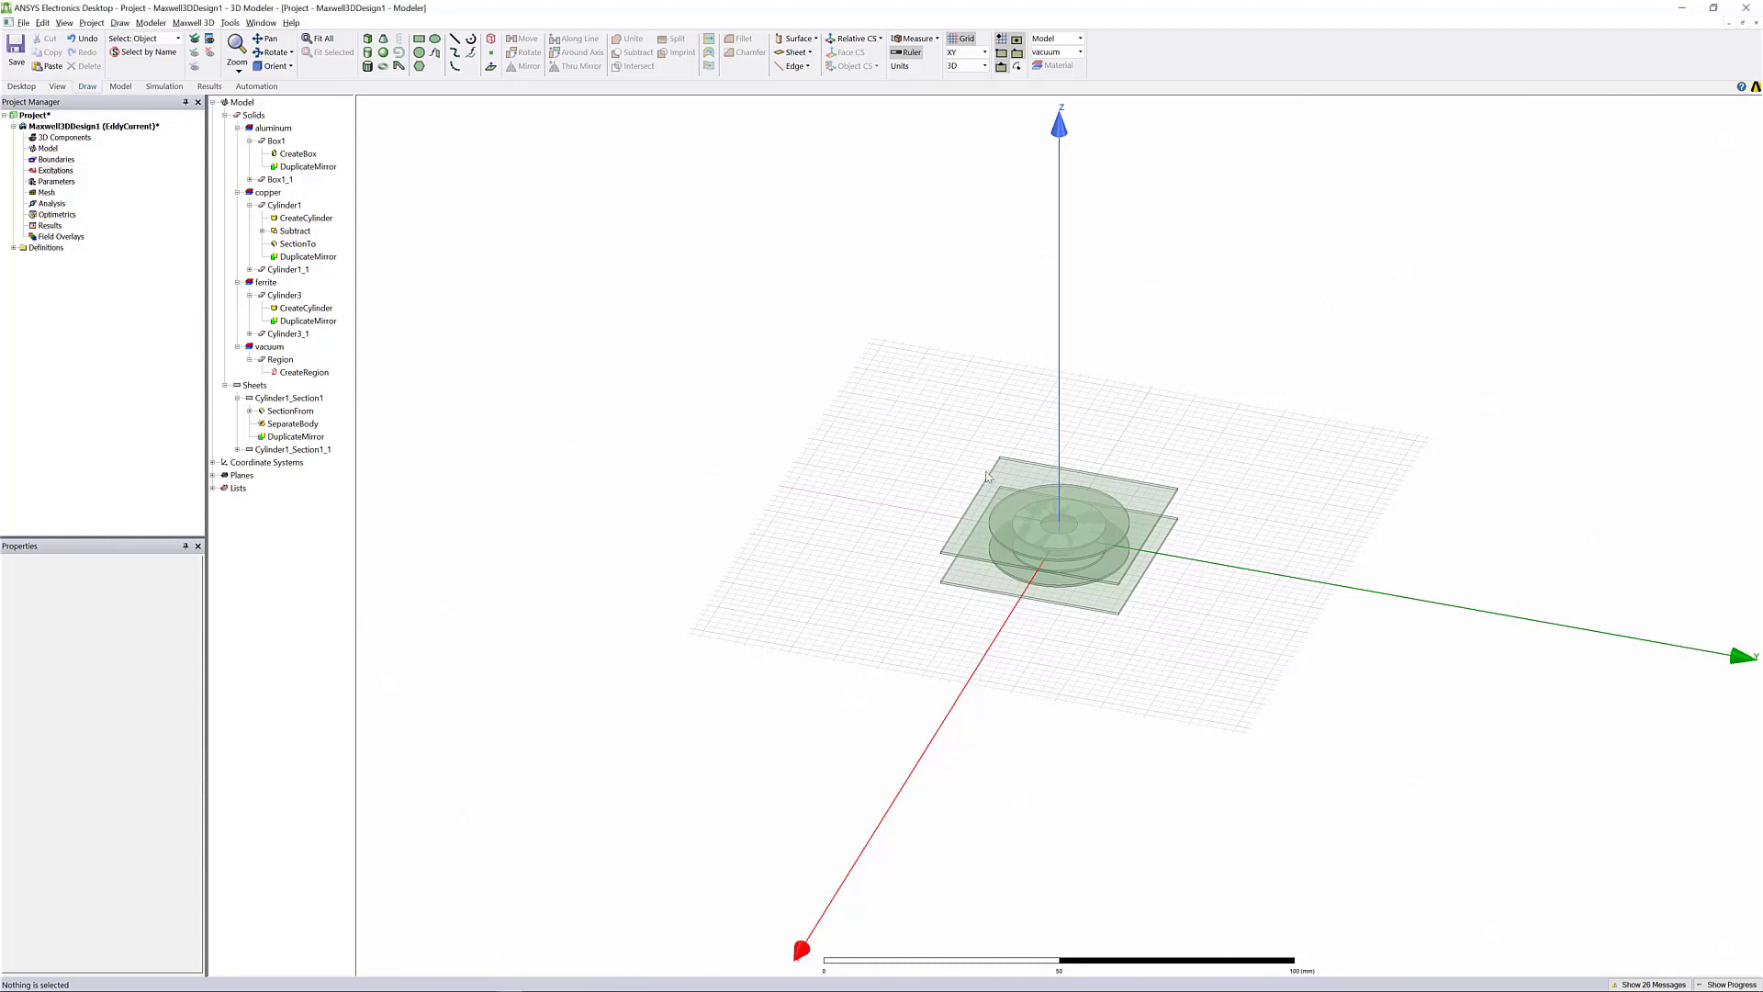
Assign a length-based mesh operation limiting elements inside all eight plates and coils to 1 mm.
left_click_drag(845, 388, 1375, 725)
left_click_drag(787, 385, 910, 449)
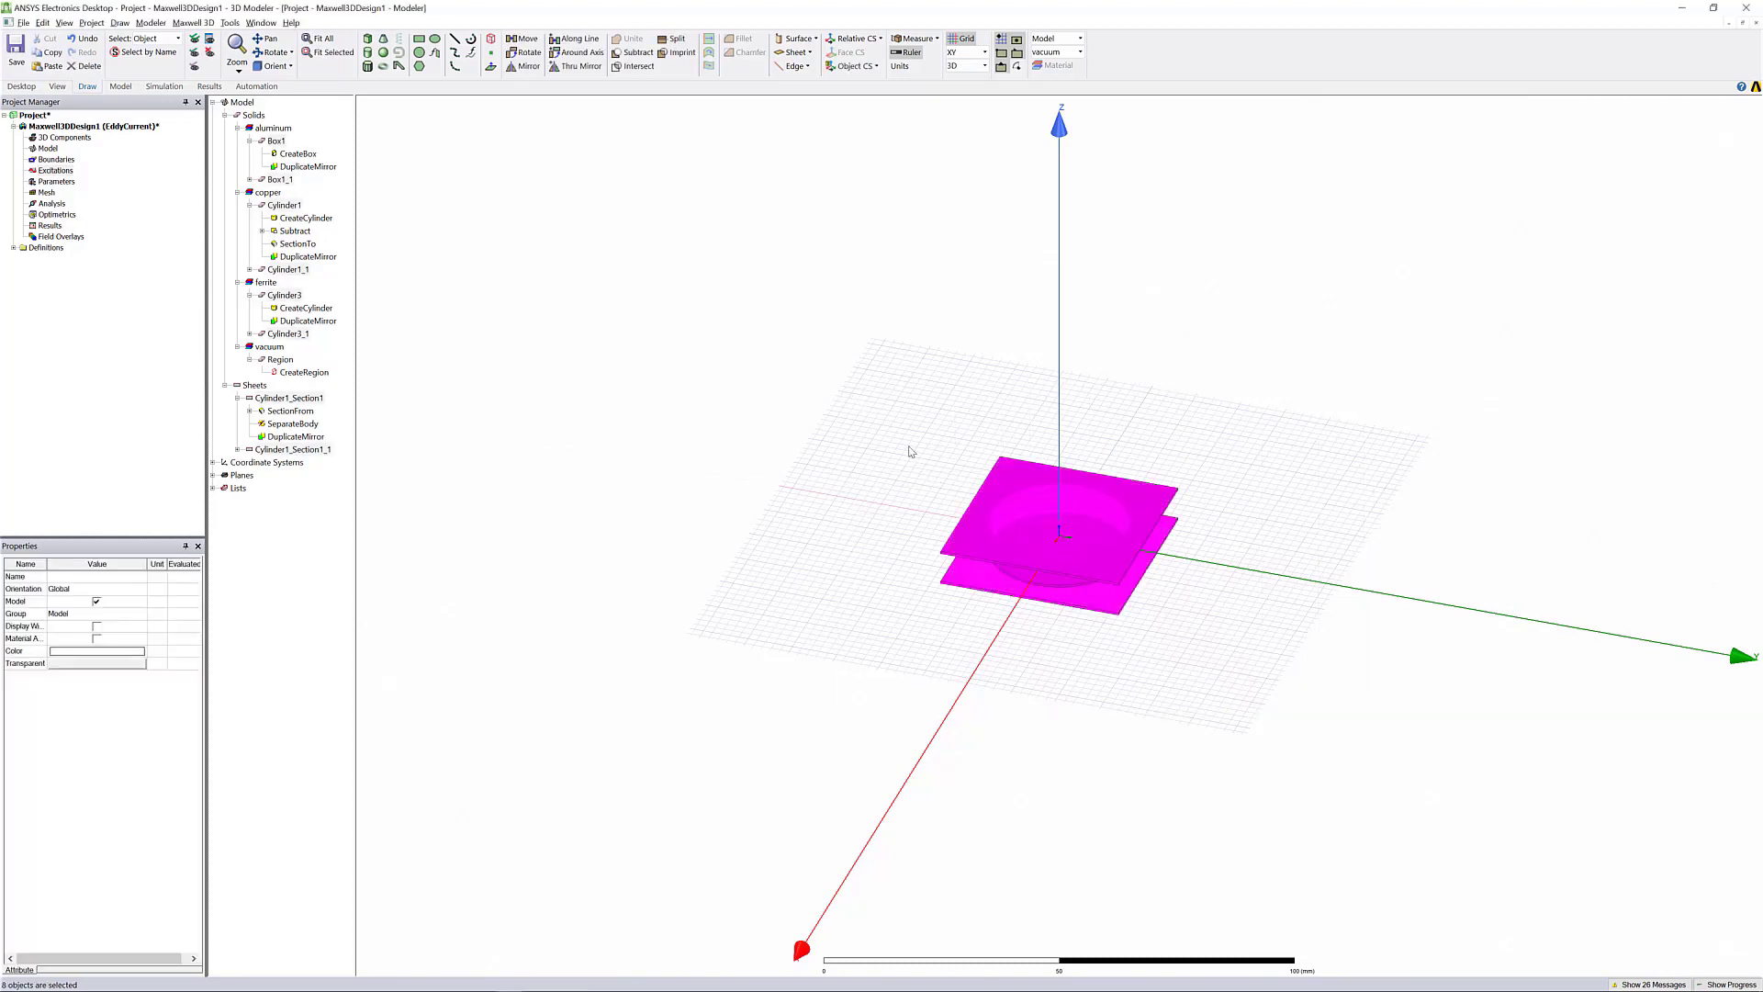
right_click(876, 419)
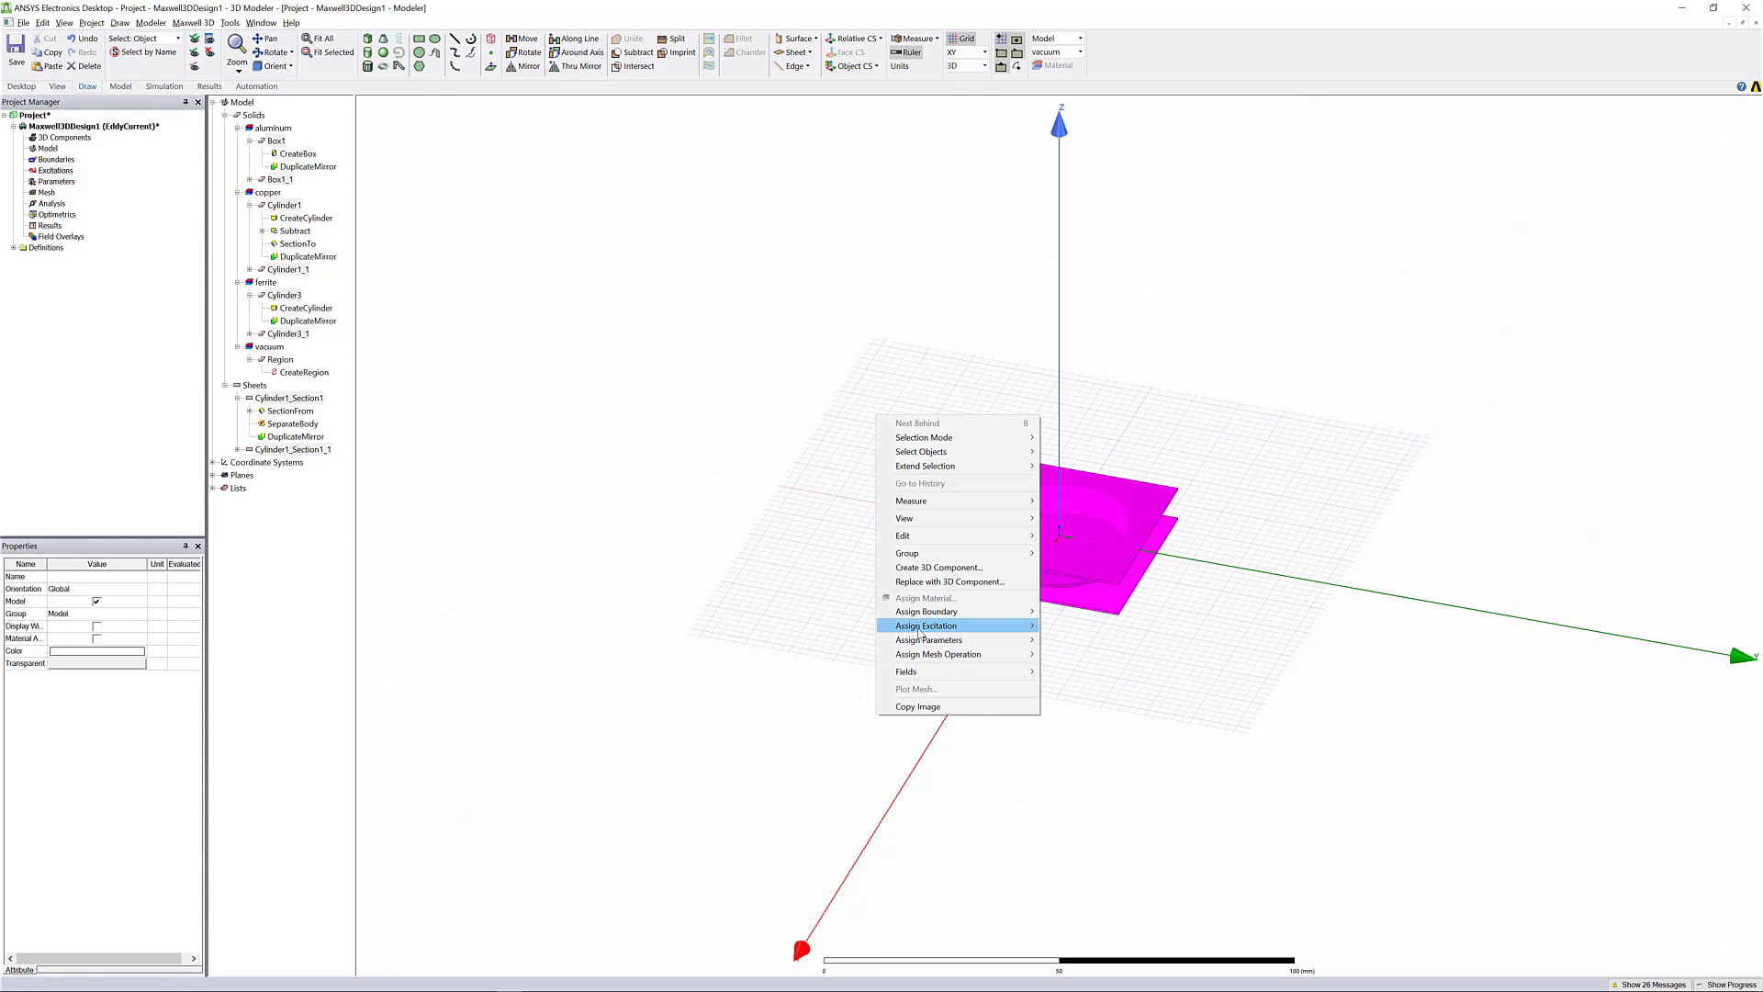
mouse_move(944, 657)
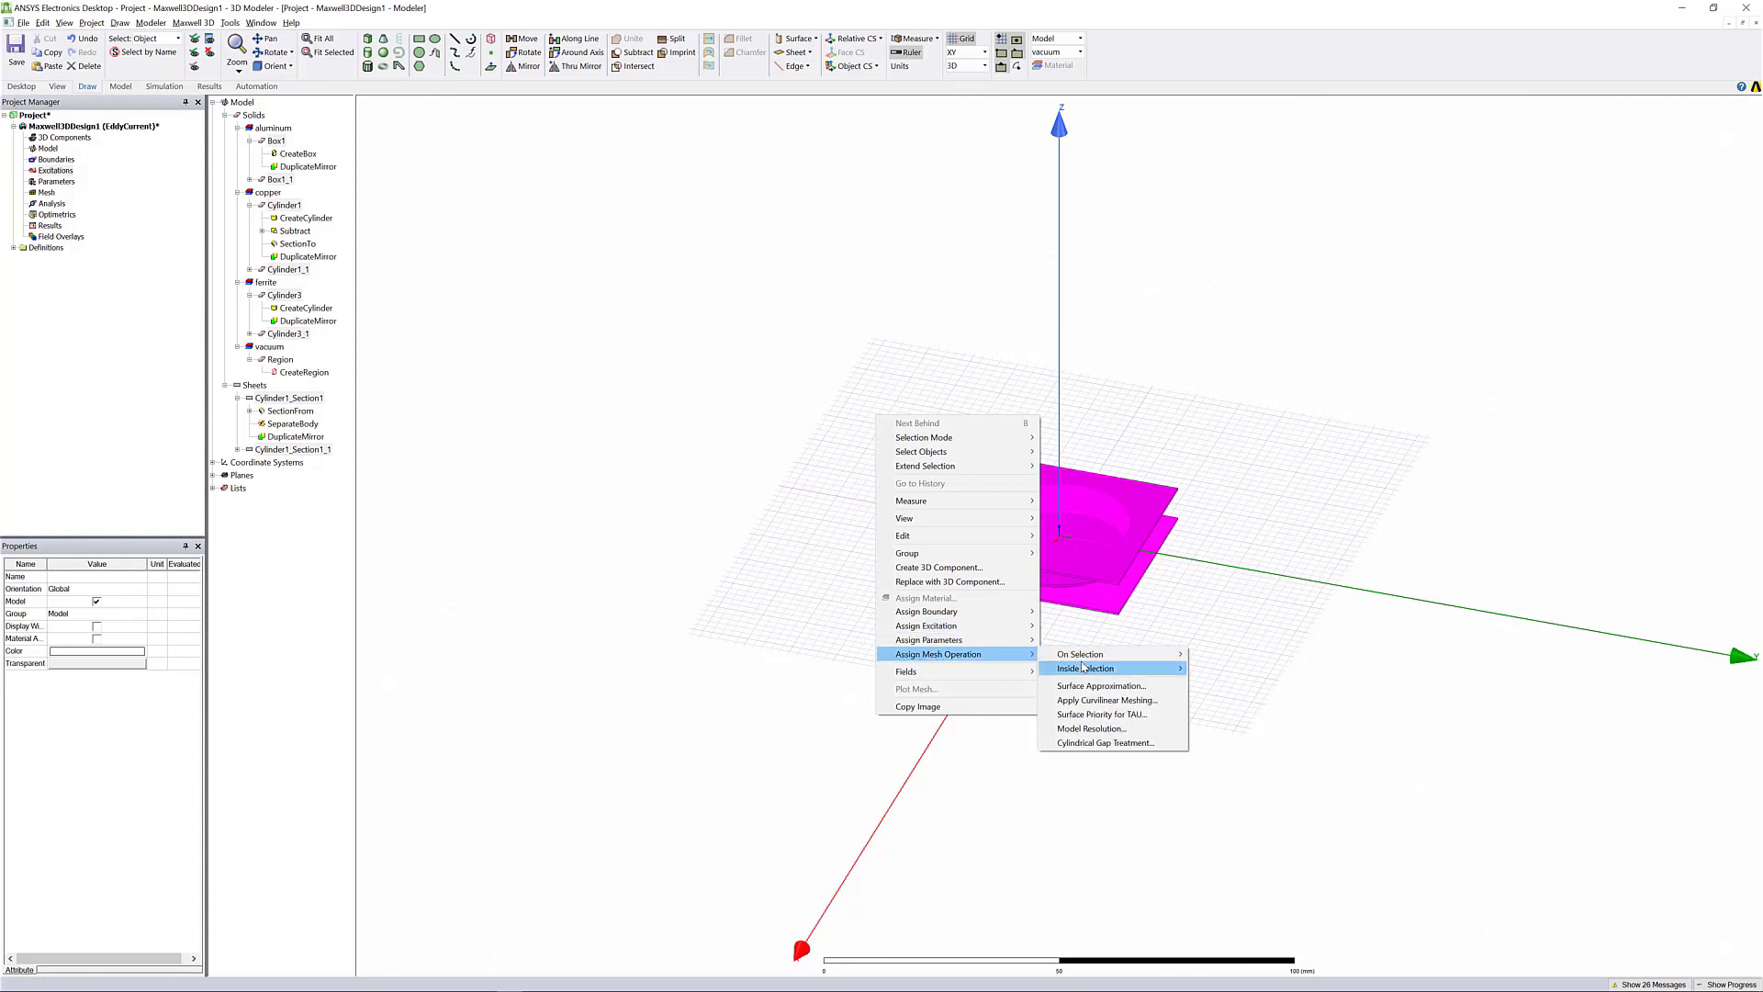
mouse_move(1121, 673)
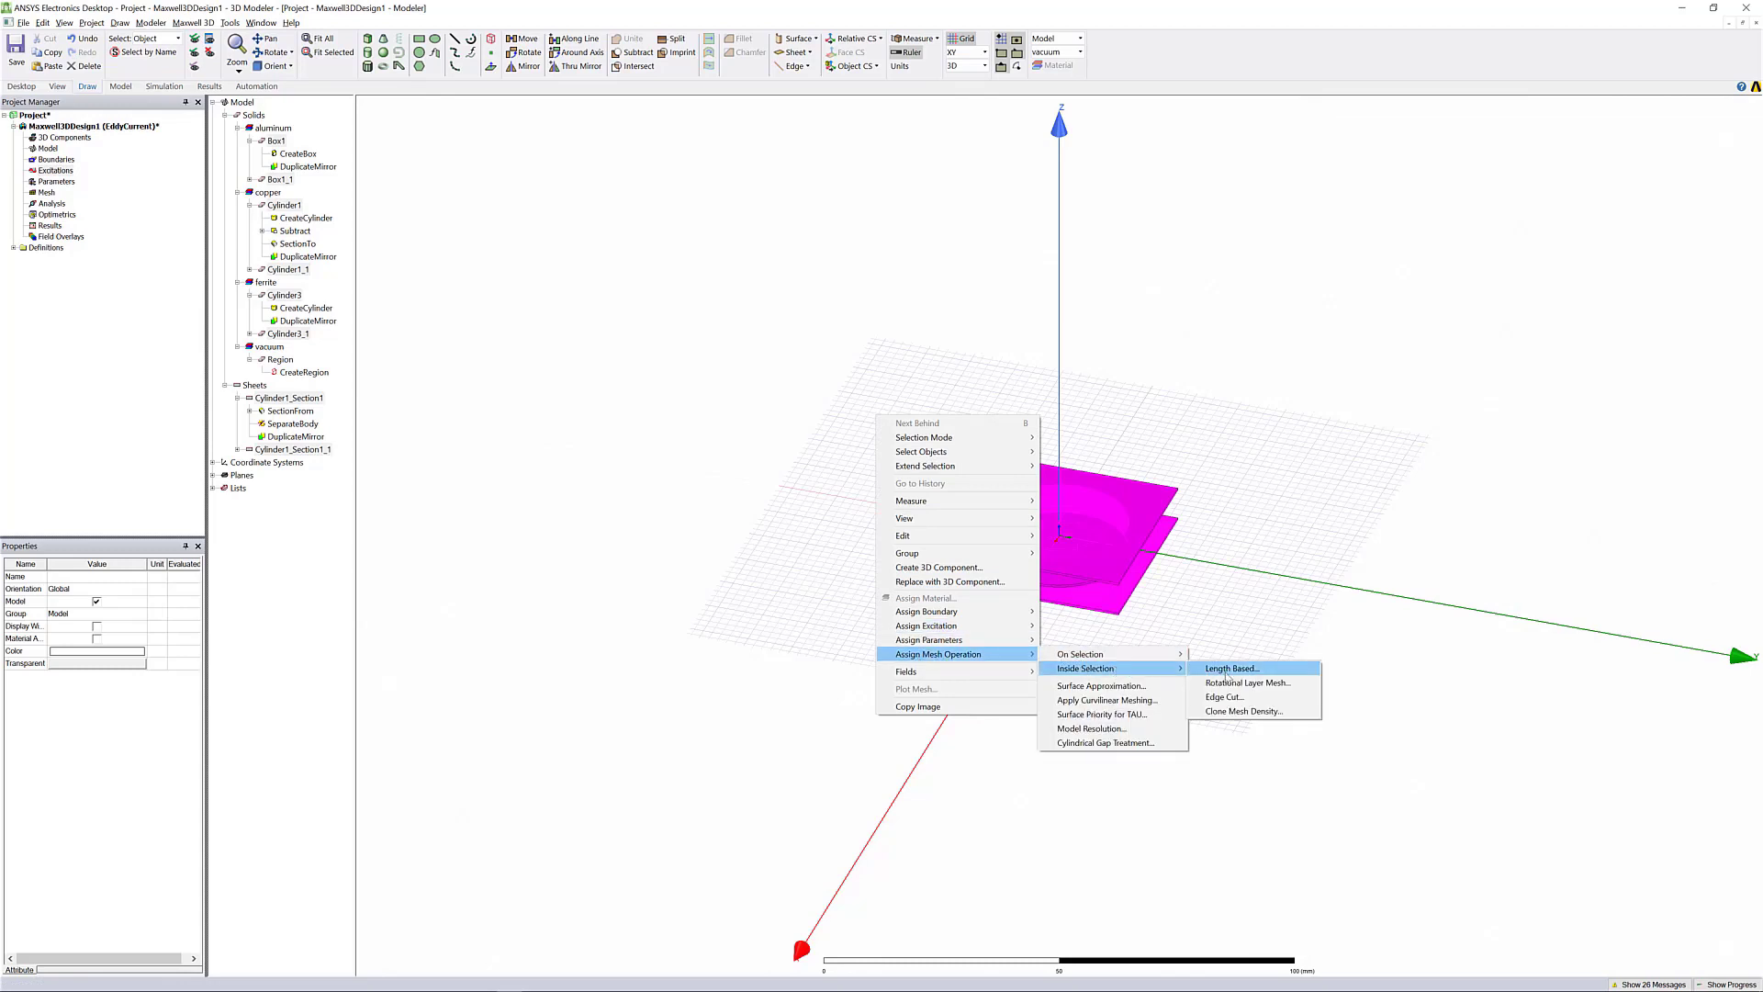
left_click(1227, 675)
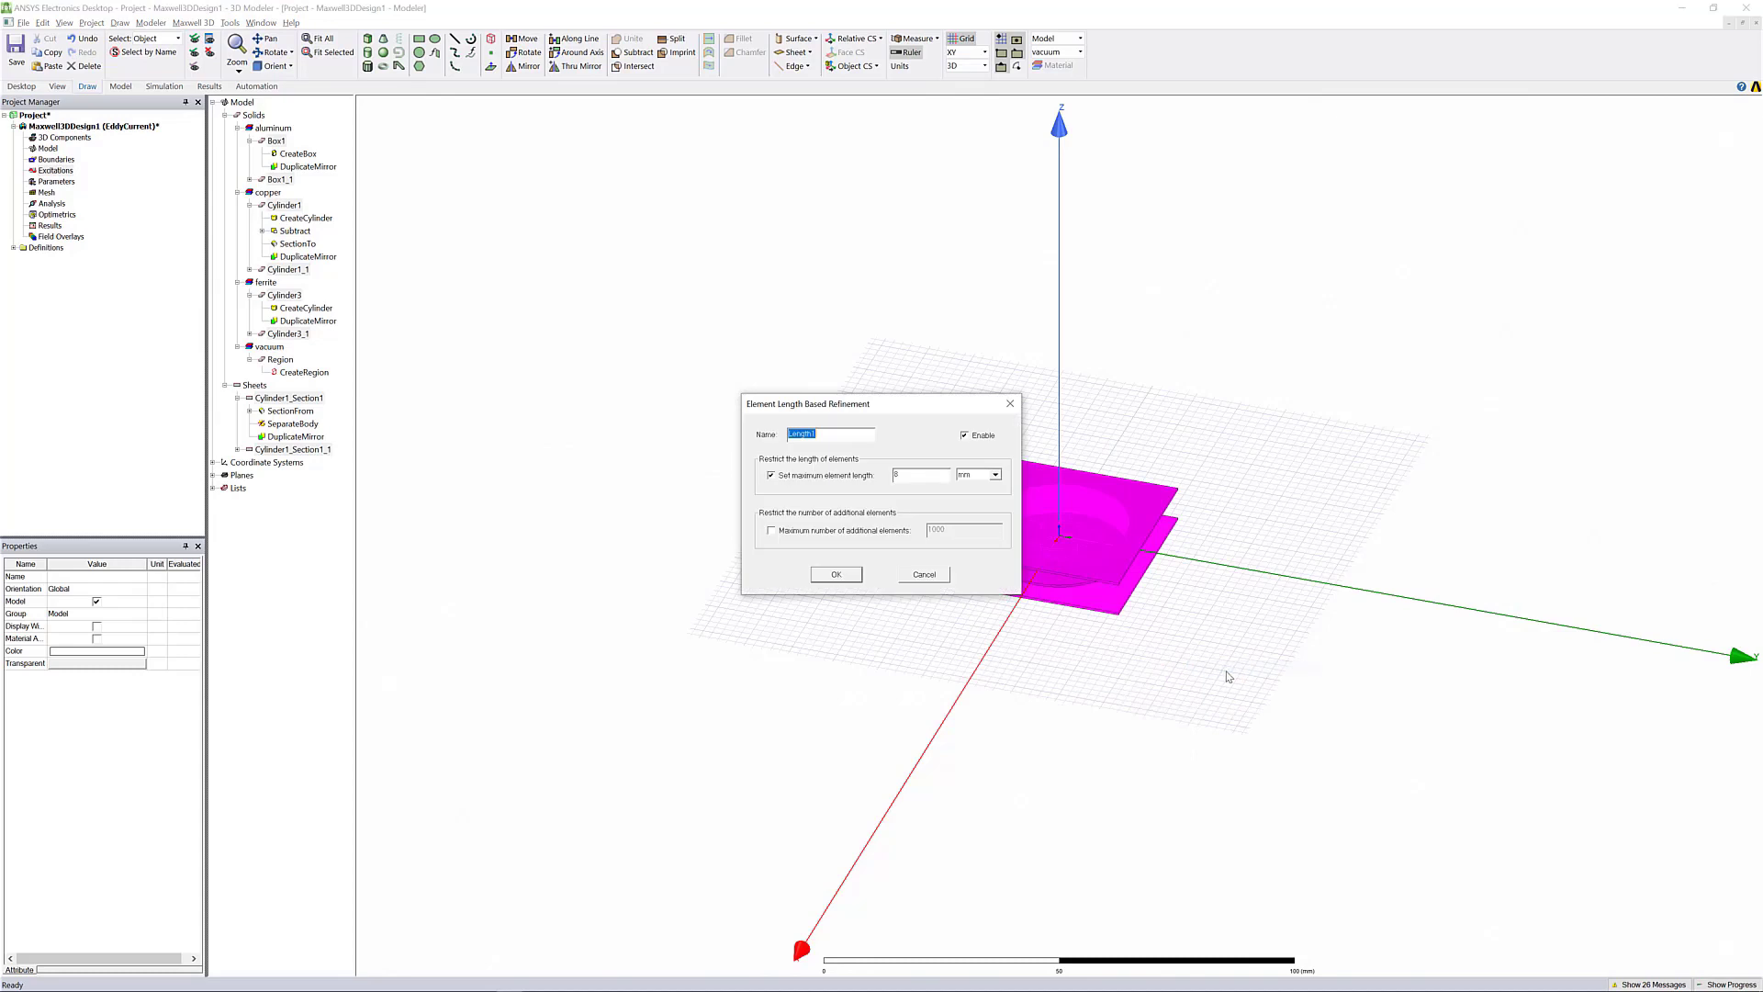
left_click(891, 476)
type("1")
left_click(837, 575)
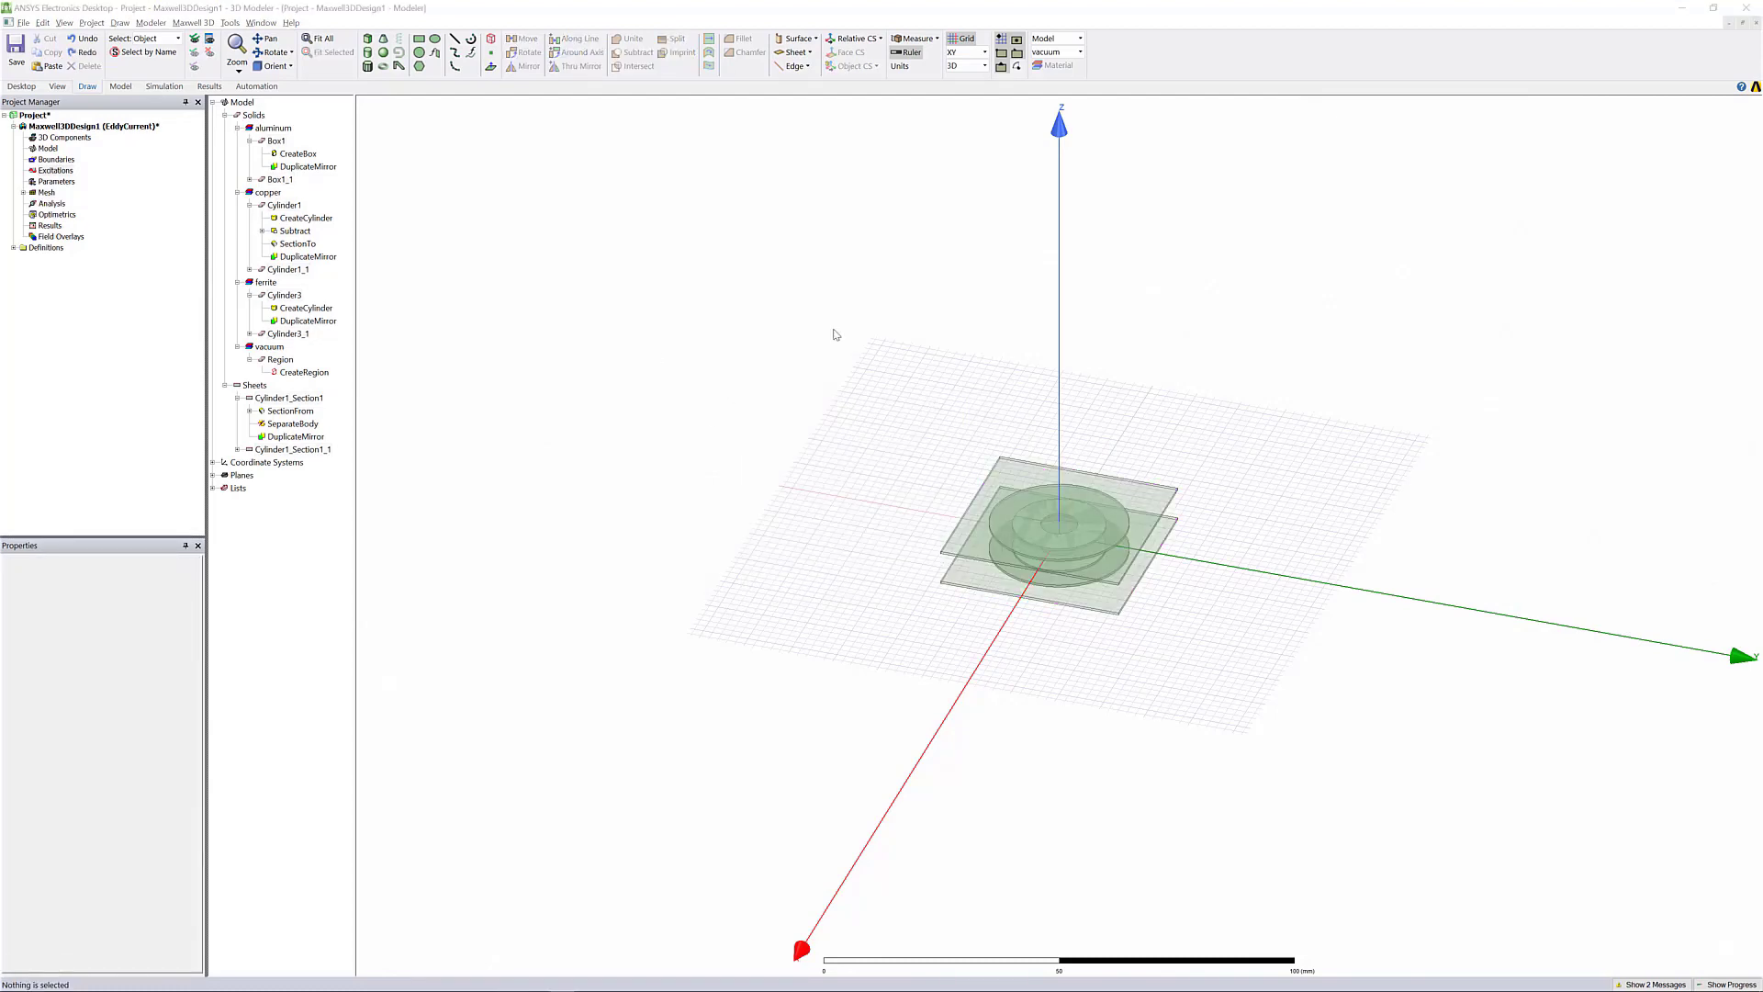
Add Winding1 as a stranded, current-driven winding.
right_click(53, 169)
left_click(113, 294)
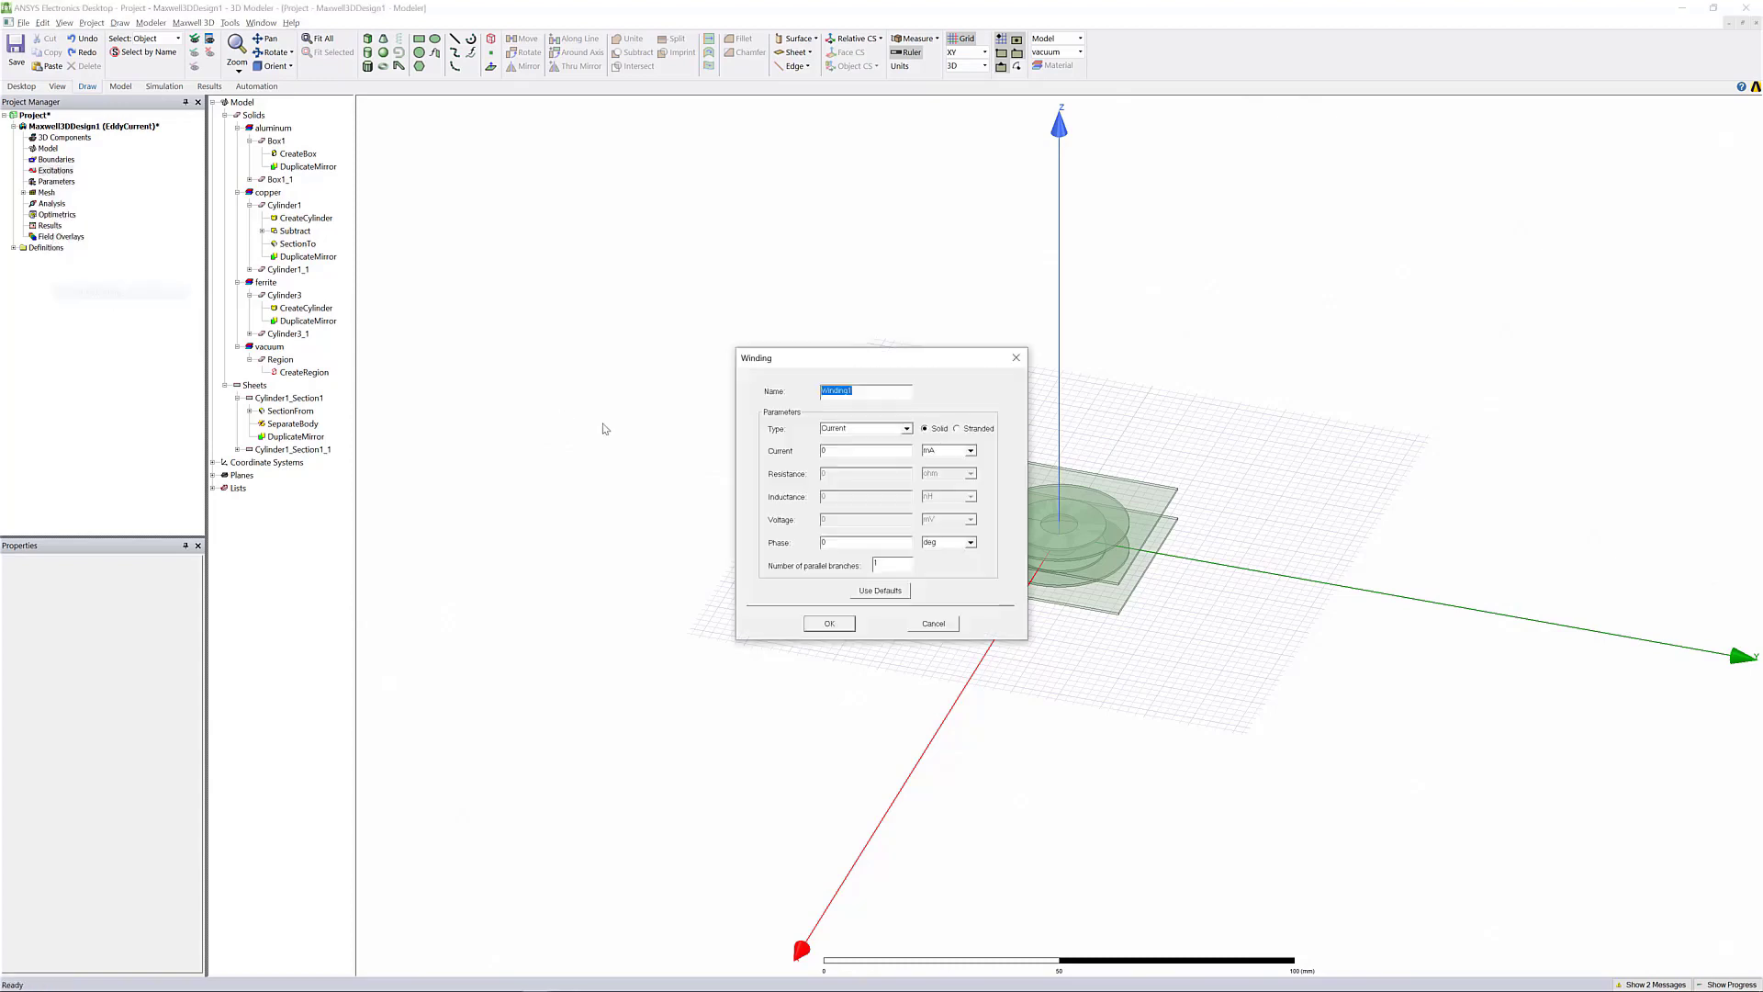
left_click(957, 429)
key("Tab")
left_click(830, 626)
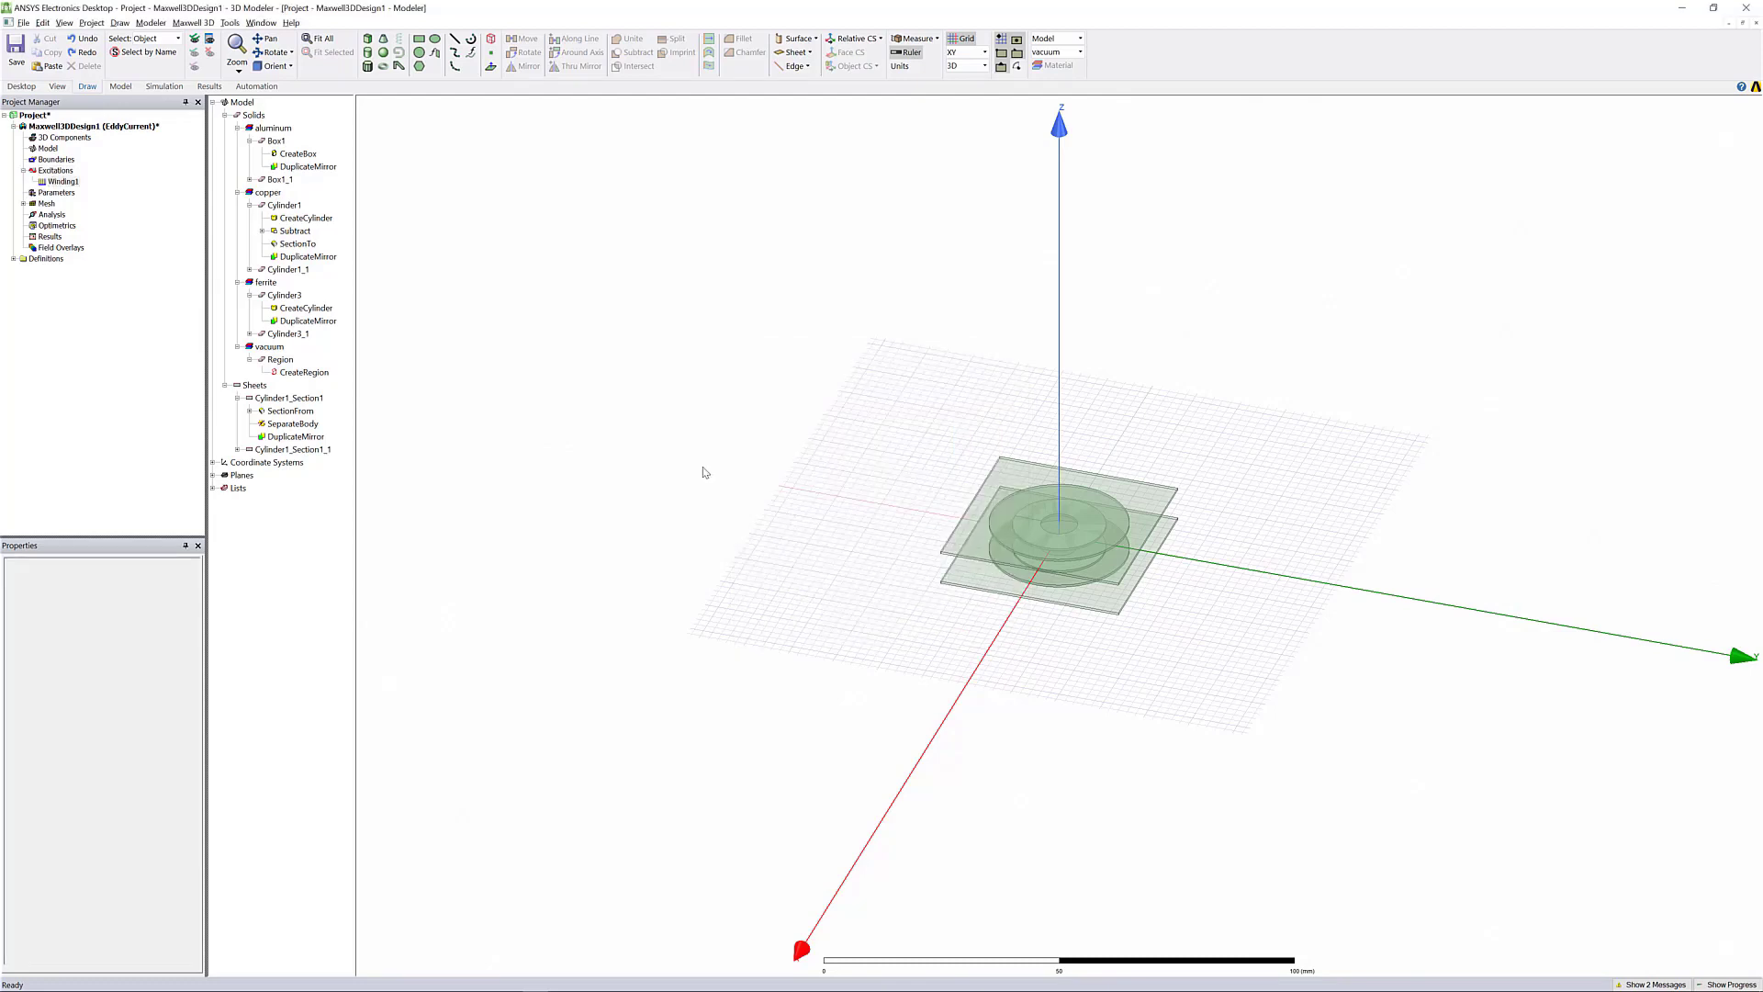
Add Winding2 as a stranded current winding with current 1 and phase 90 deg.
right_click(53, 173)
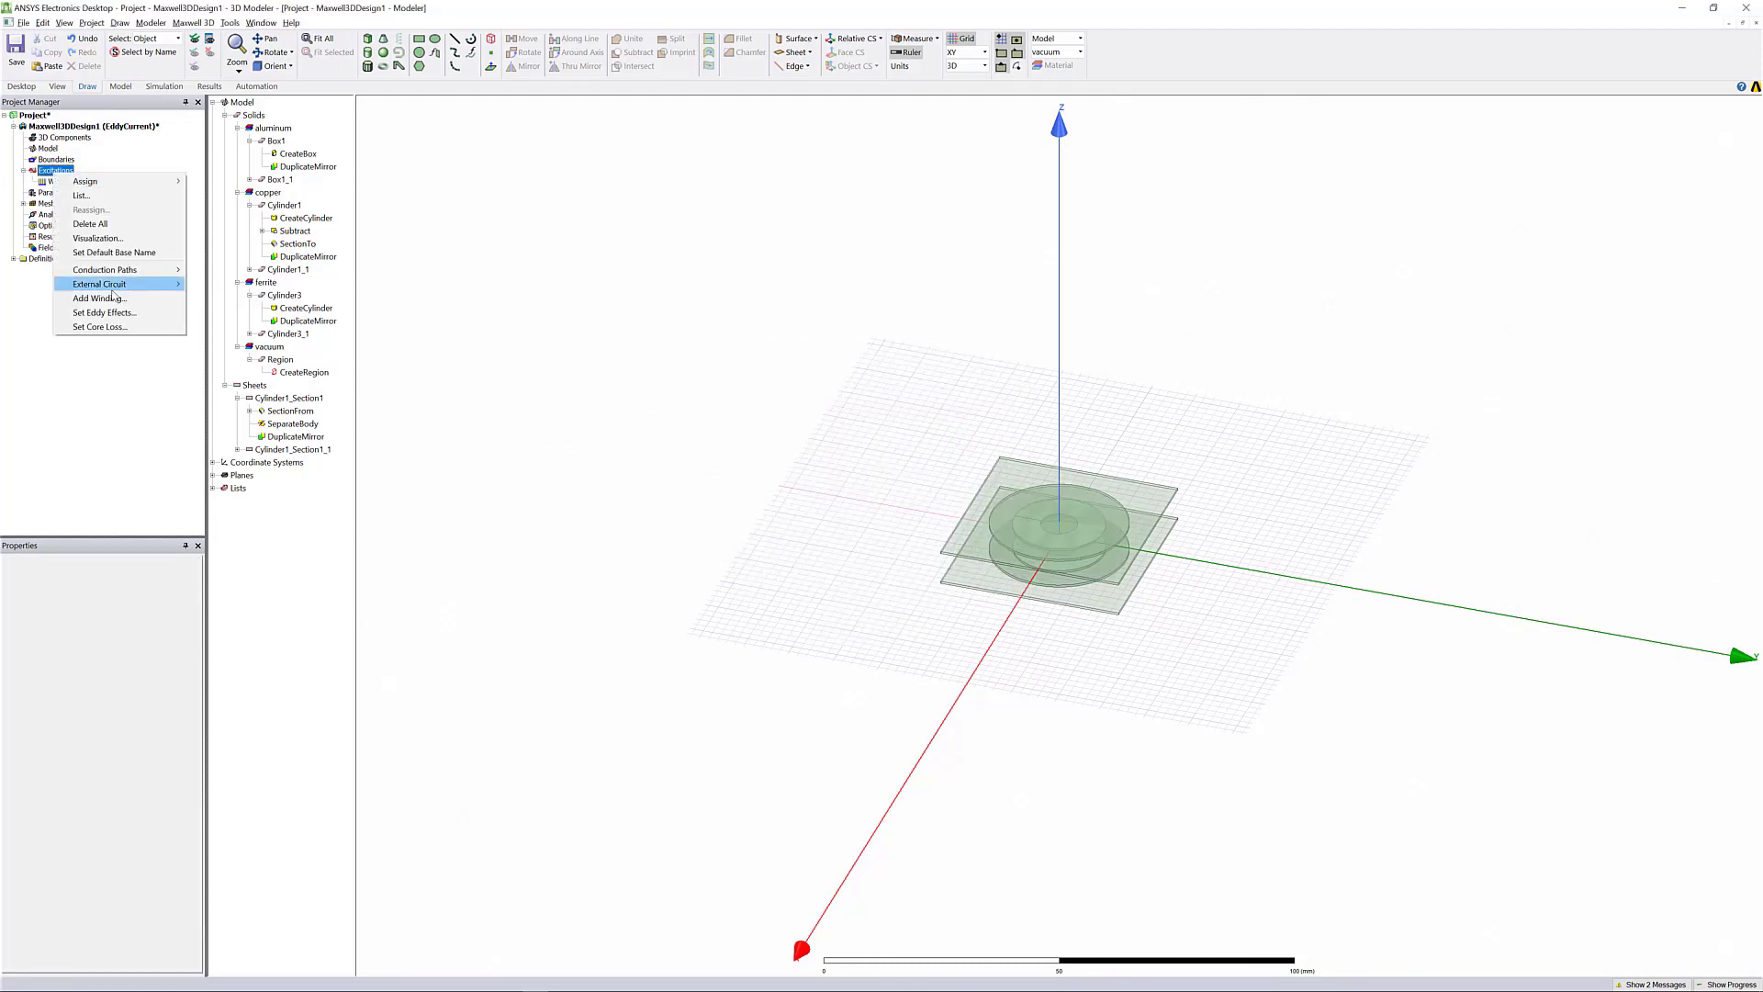
left_click(119, 298)
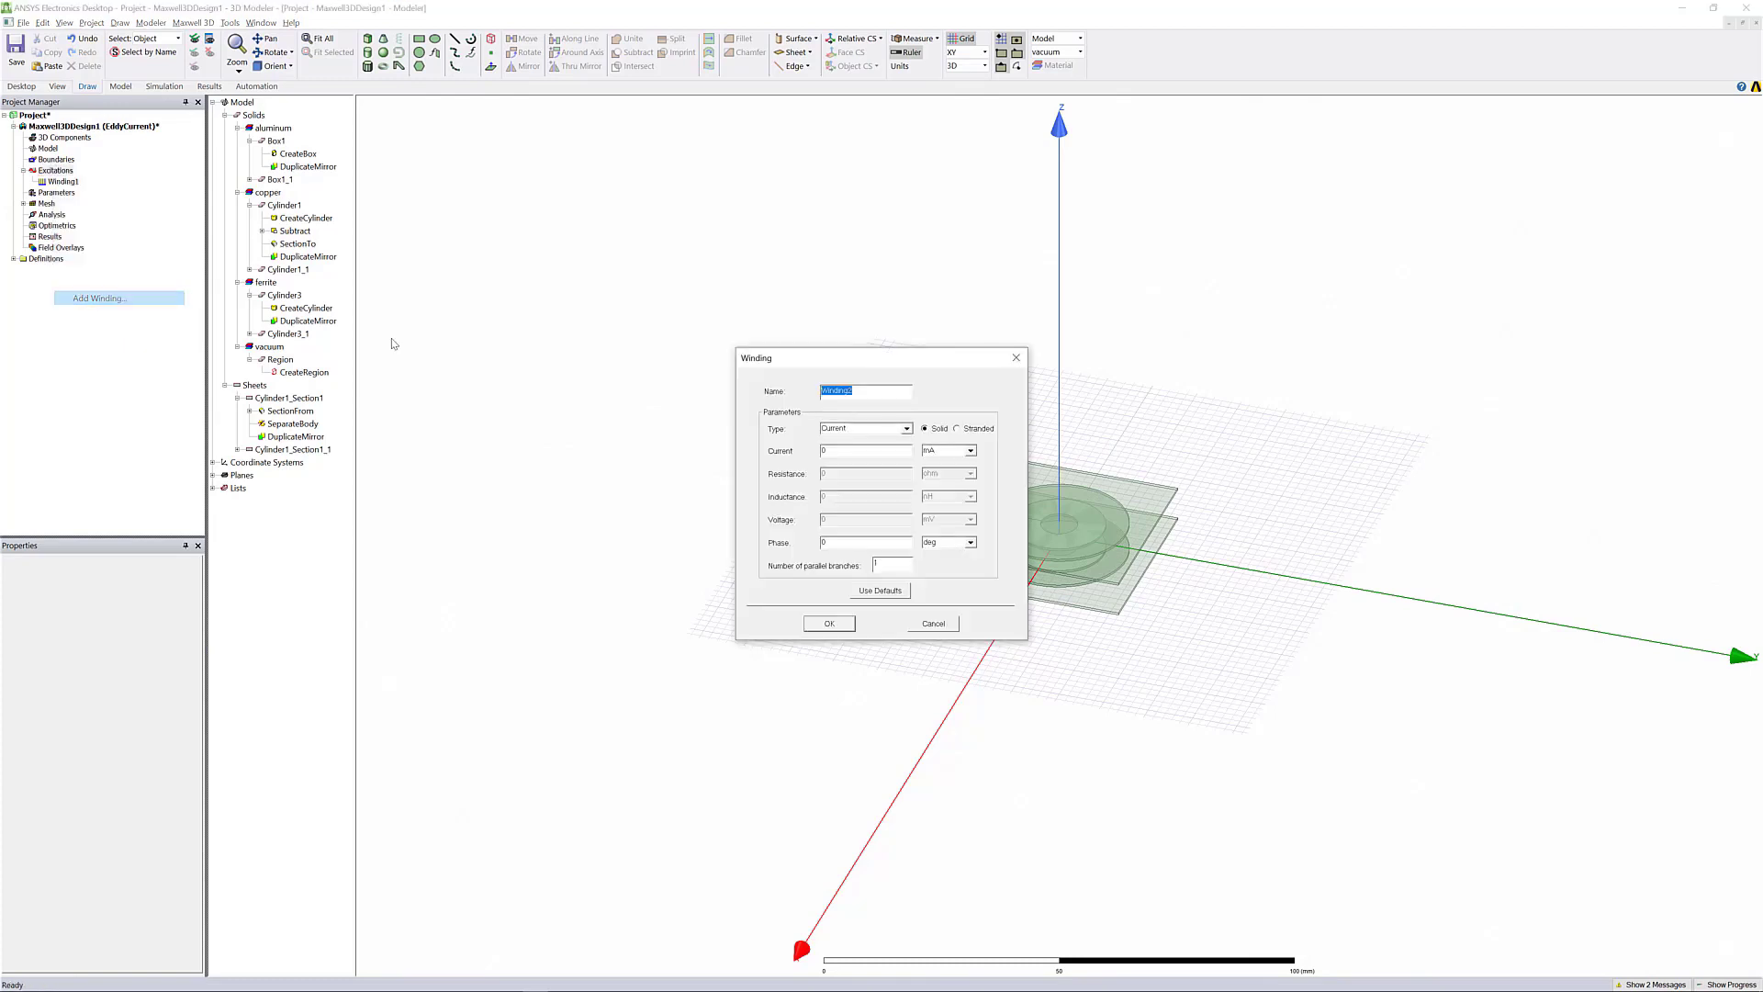
left_click(958, 429)
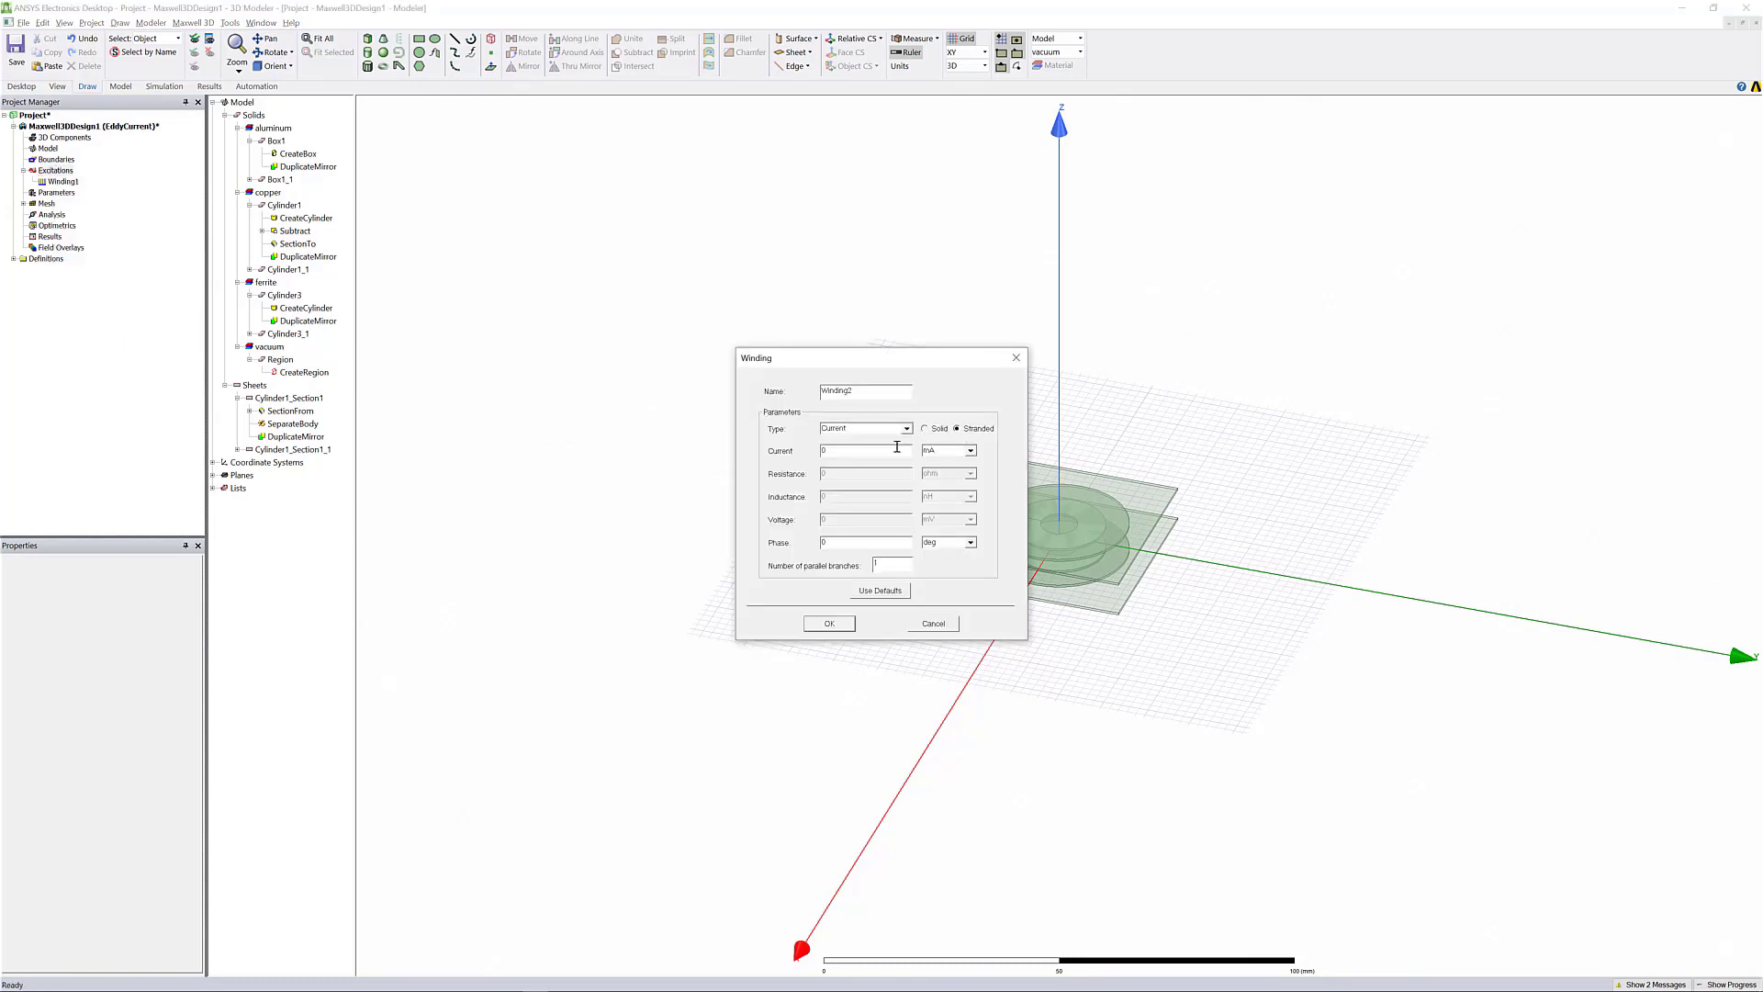
type("1")
type("90")
left_click(829, 623)
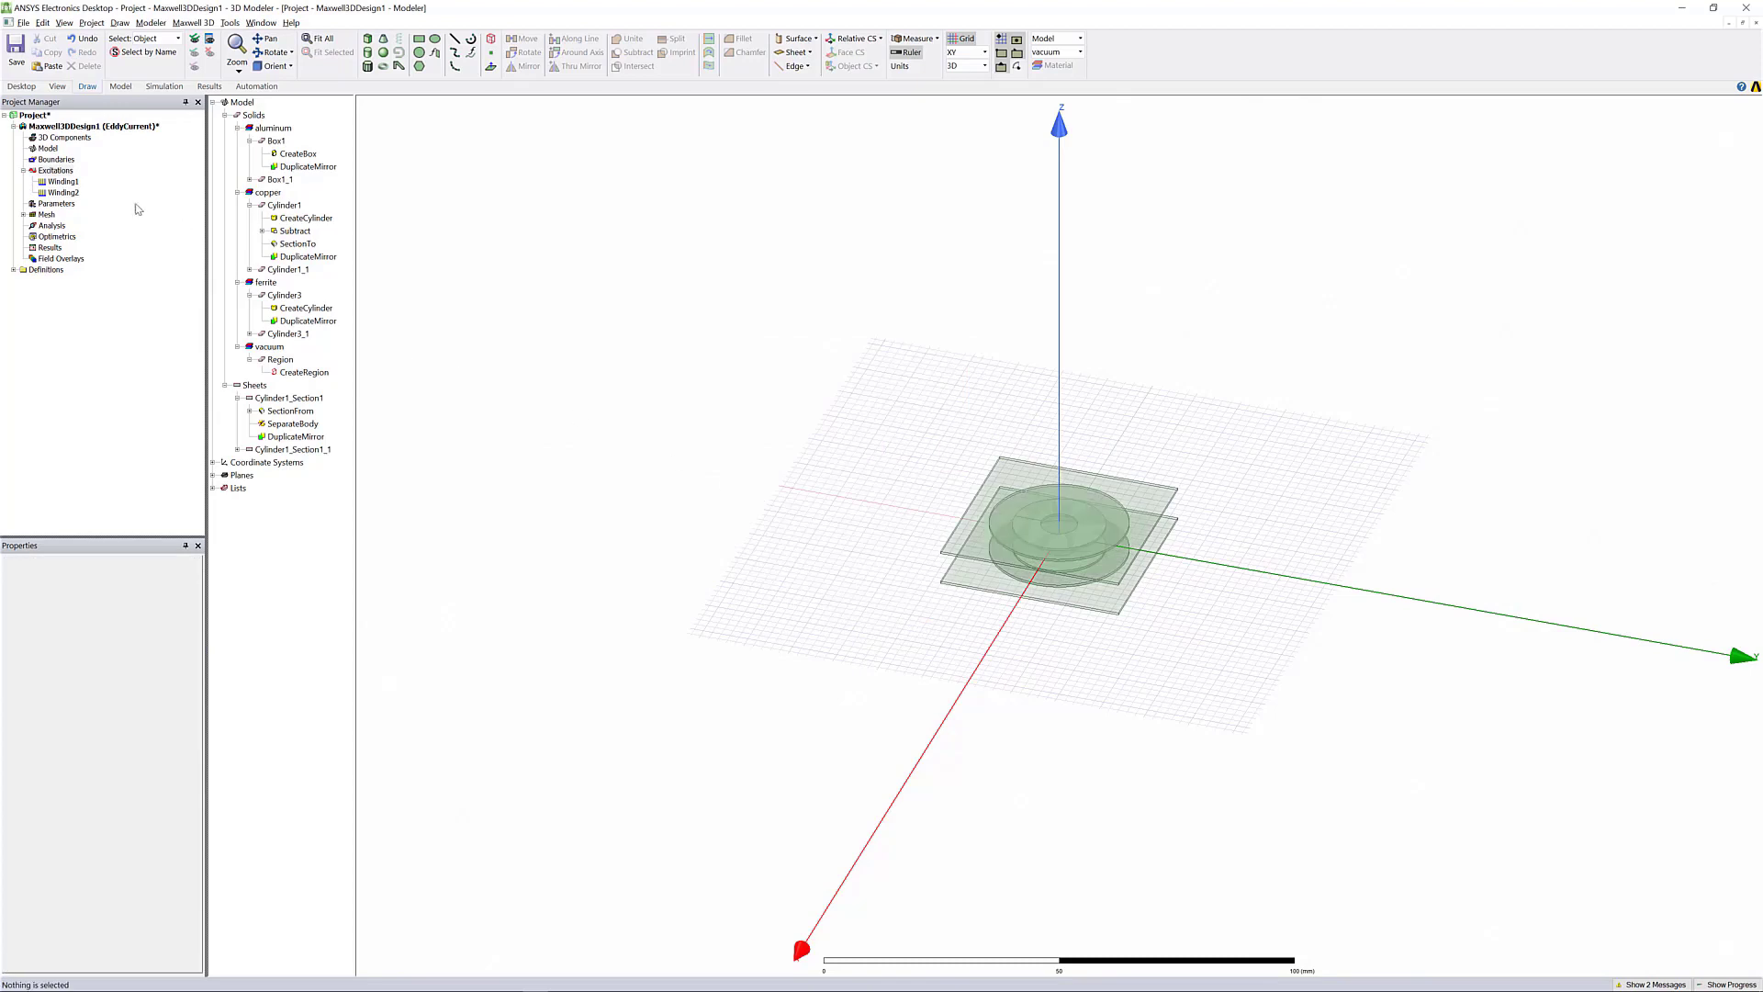
Make both coil section sheets coil terminals with 1000 conductors each.
left_click(300, 400)
left_click(292, 449, "ctrl")
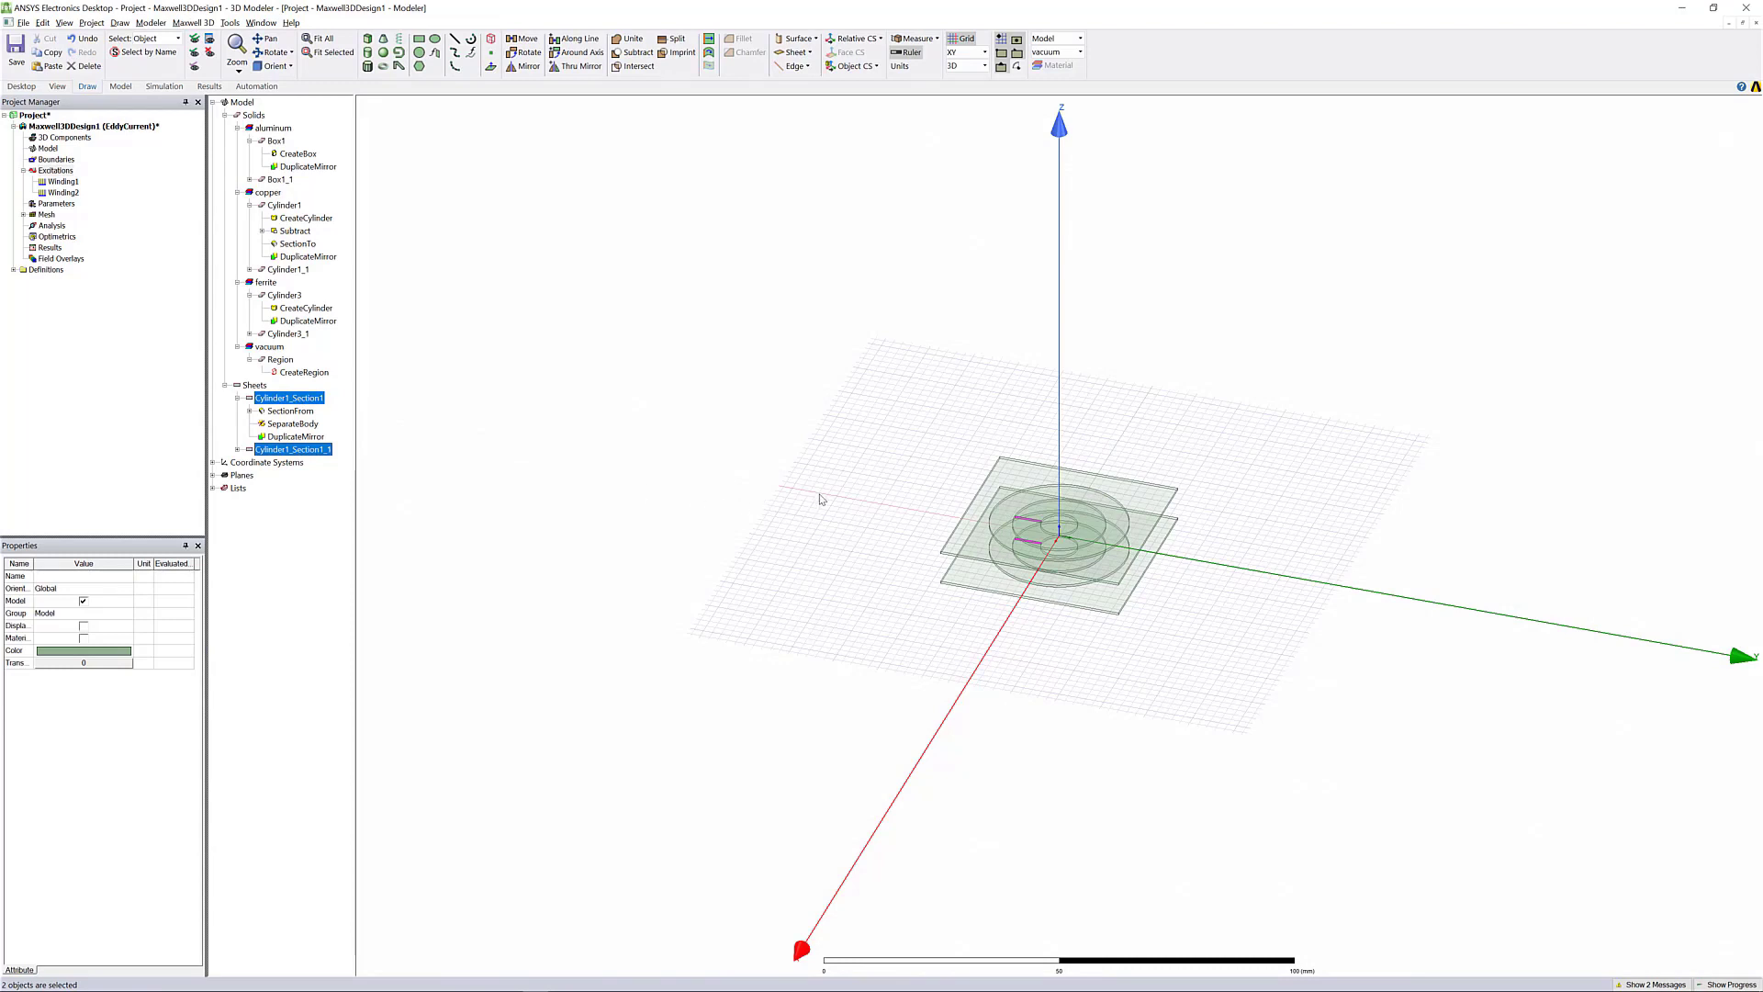
left_click_drag(822, 500, 985, 795)
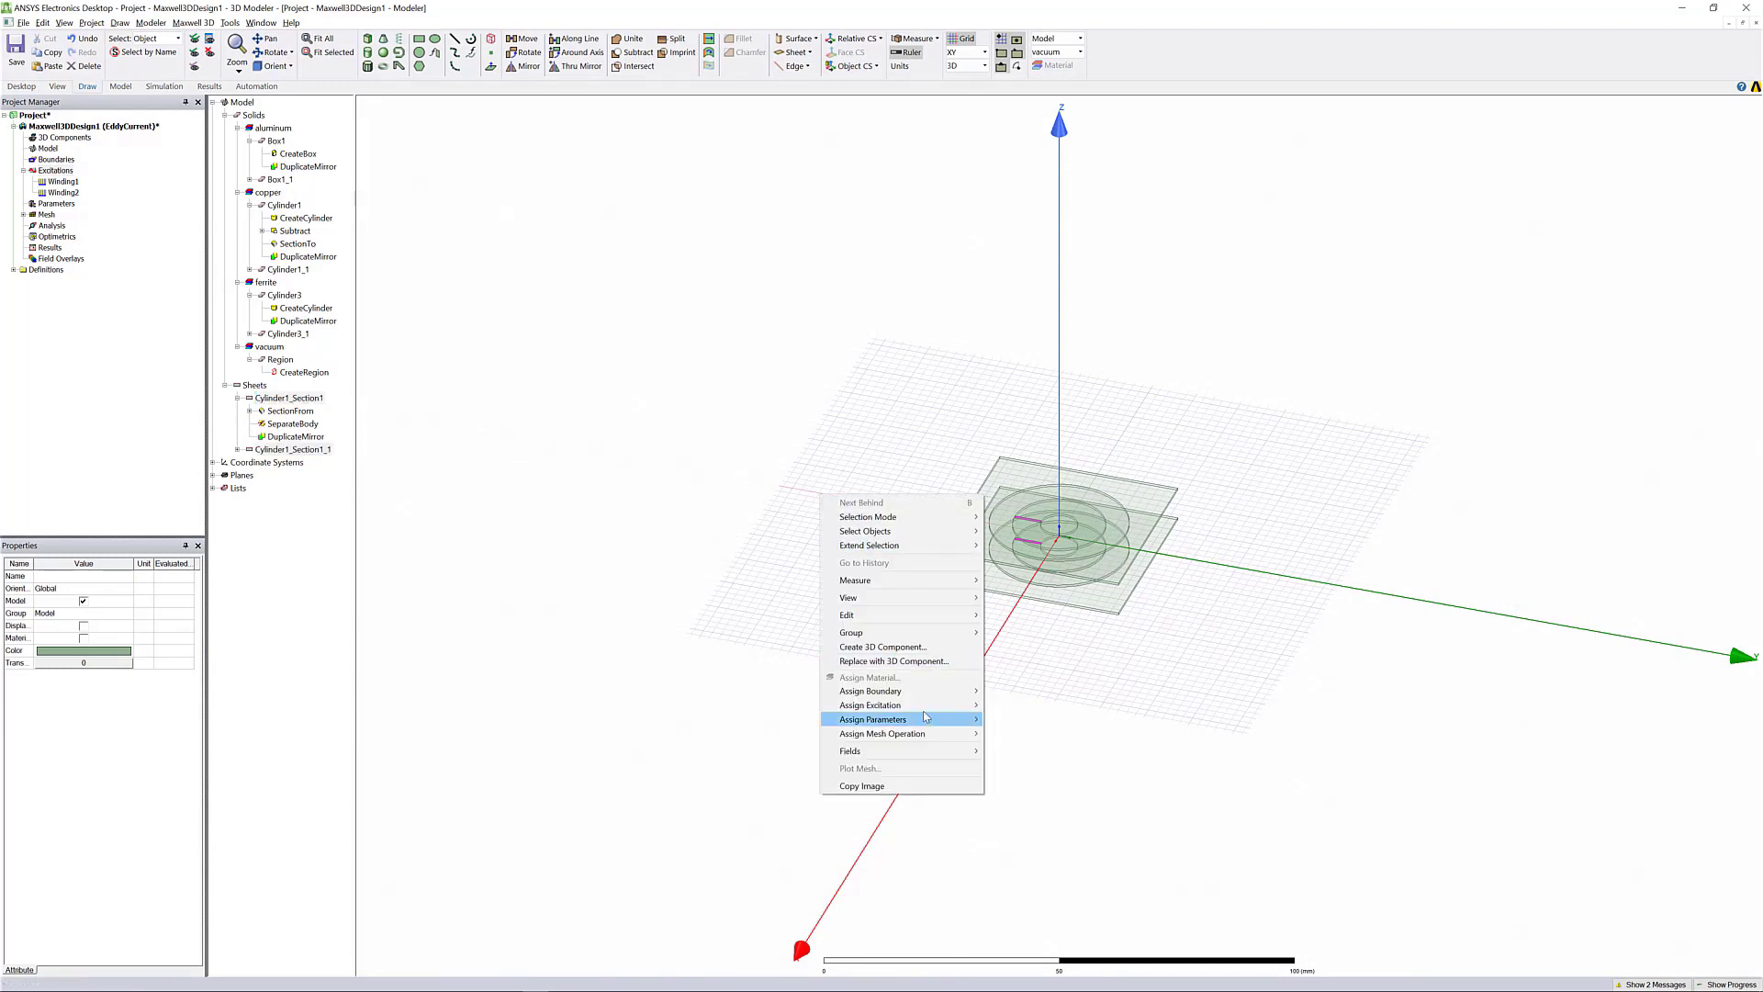
mouse_move(932, 707)
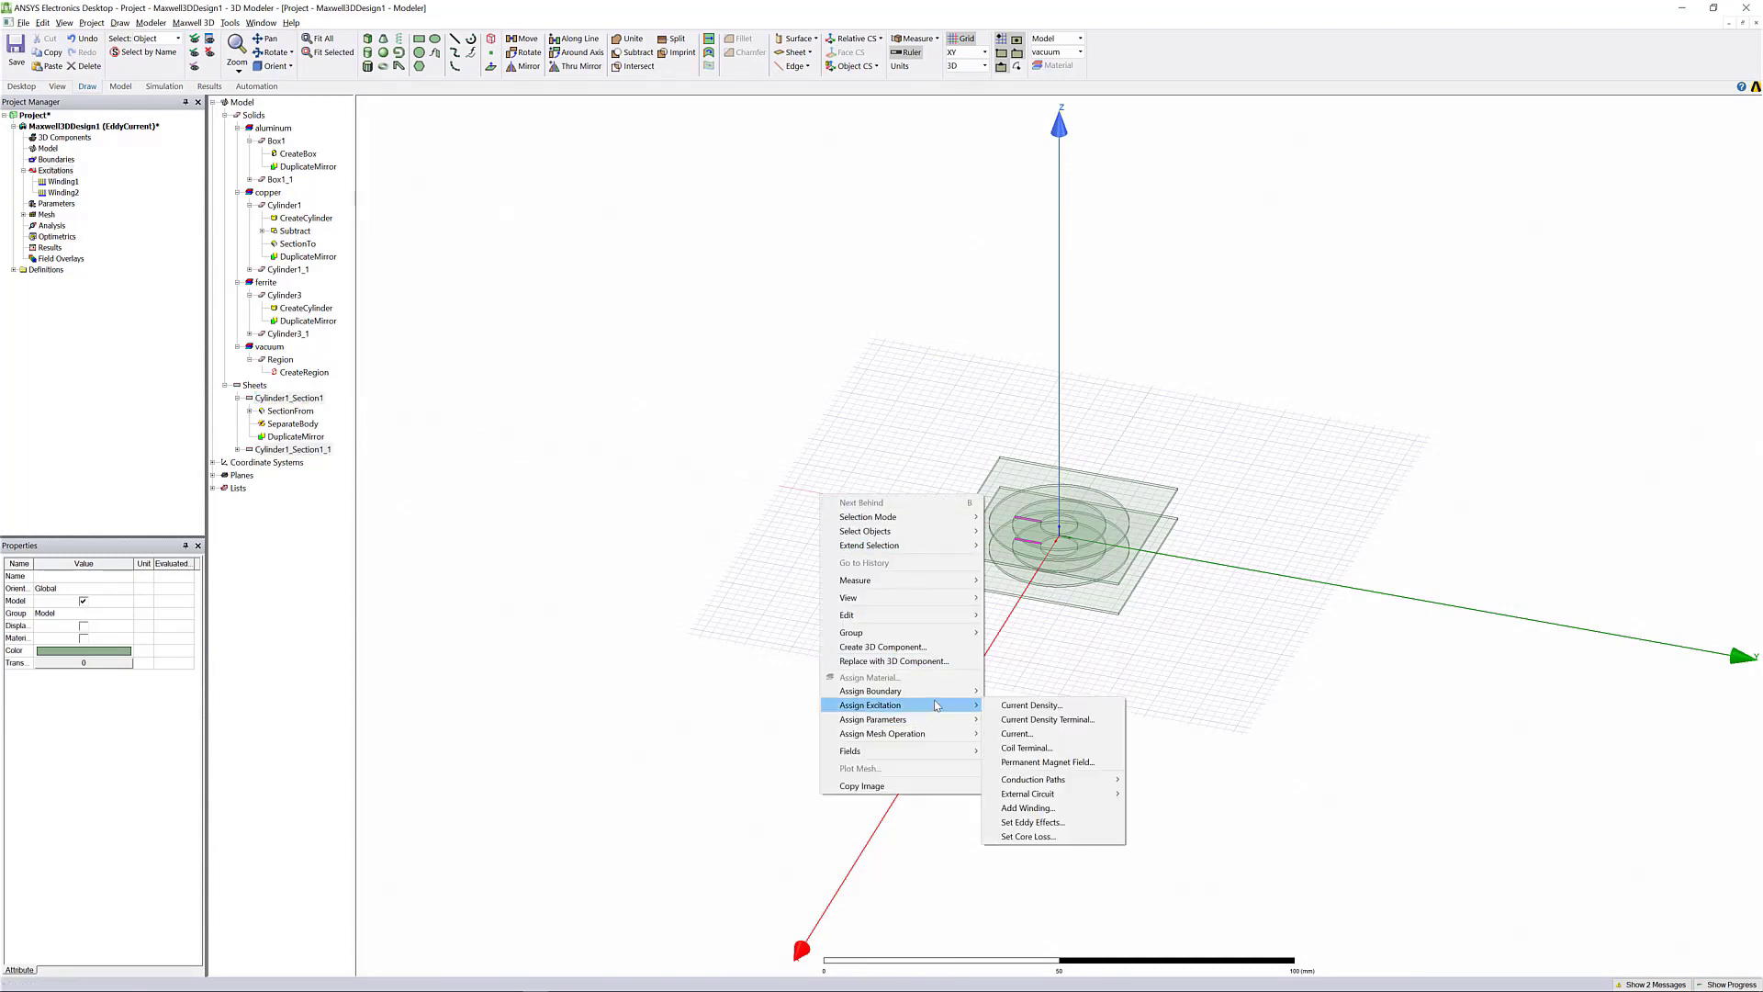
left_click(1041, 749)
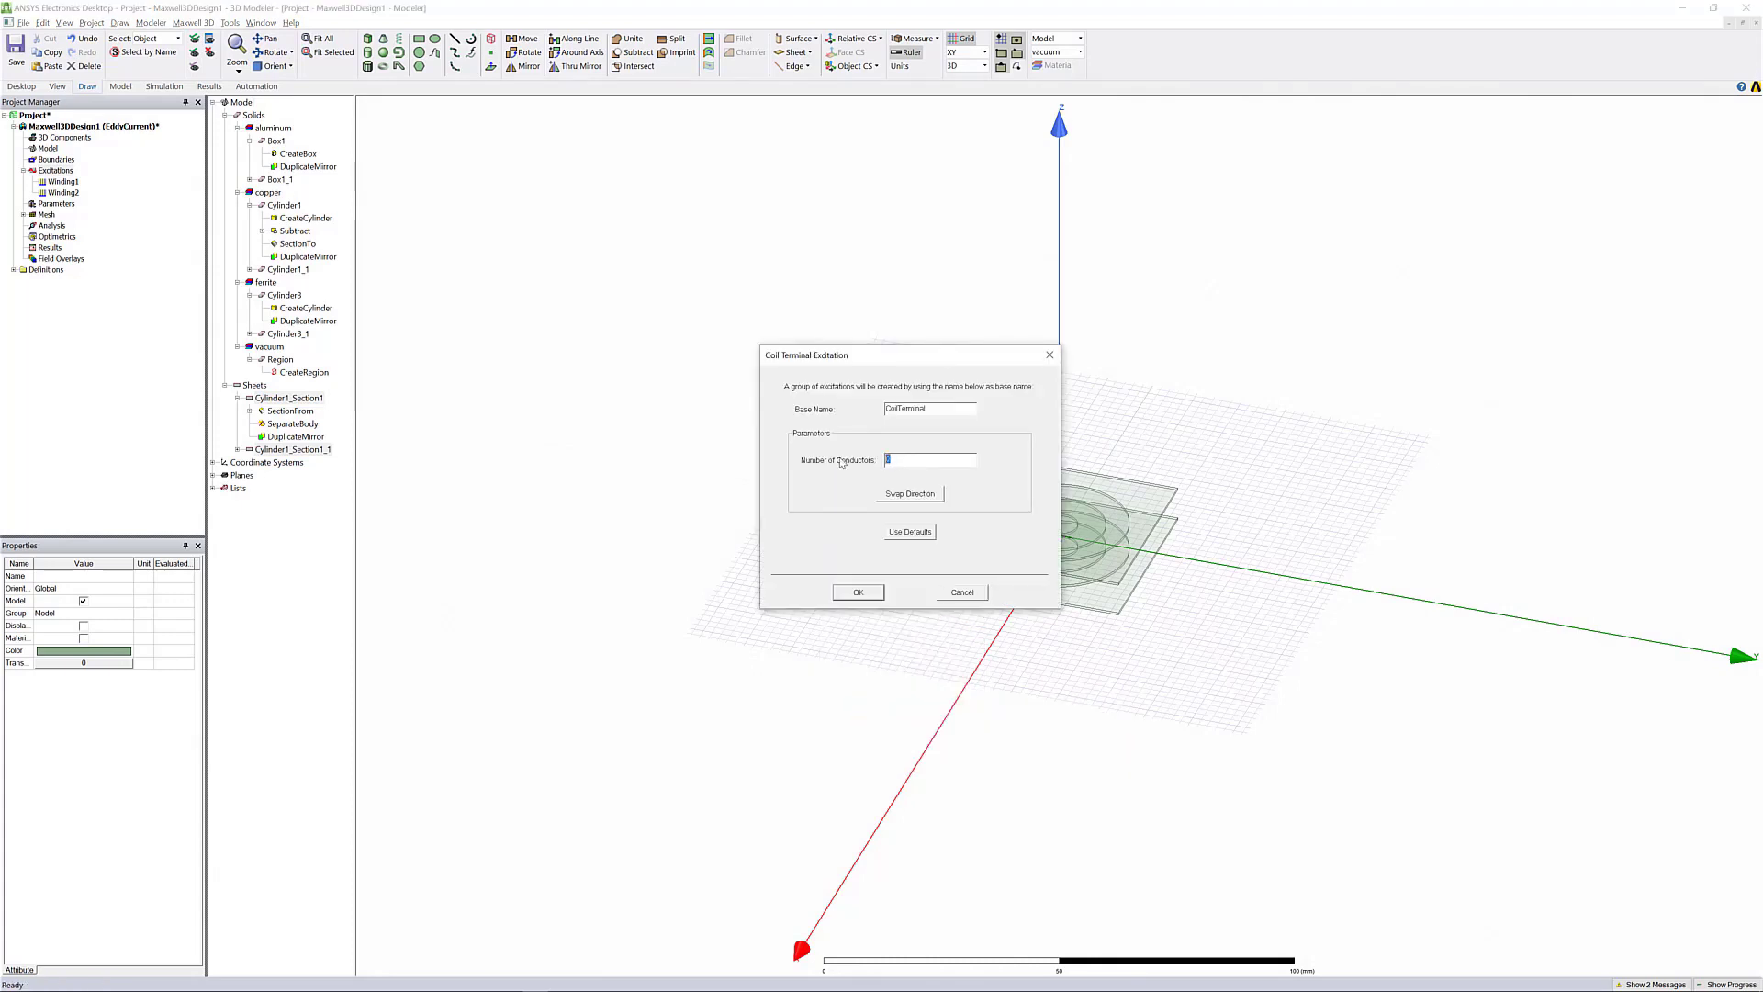
type("000")
left_click(858, 592)
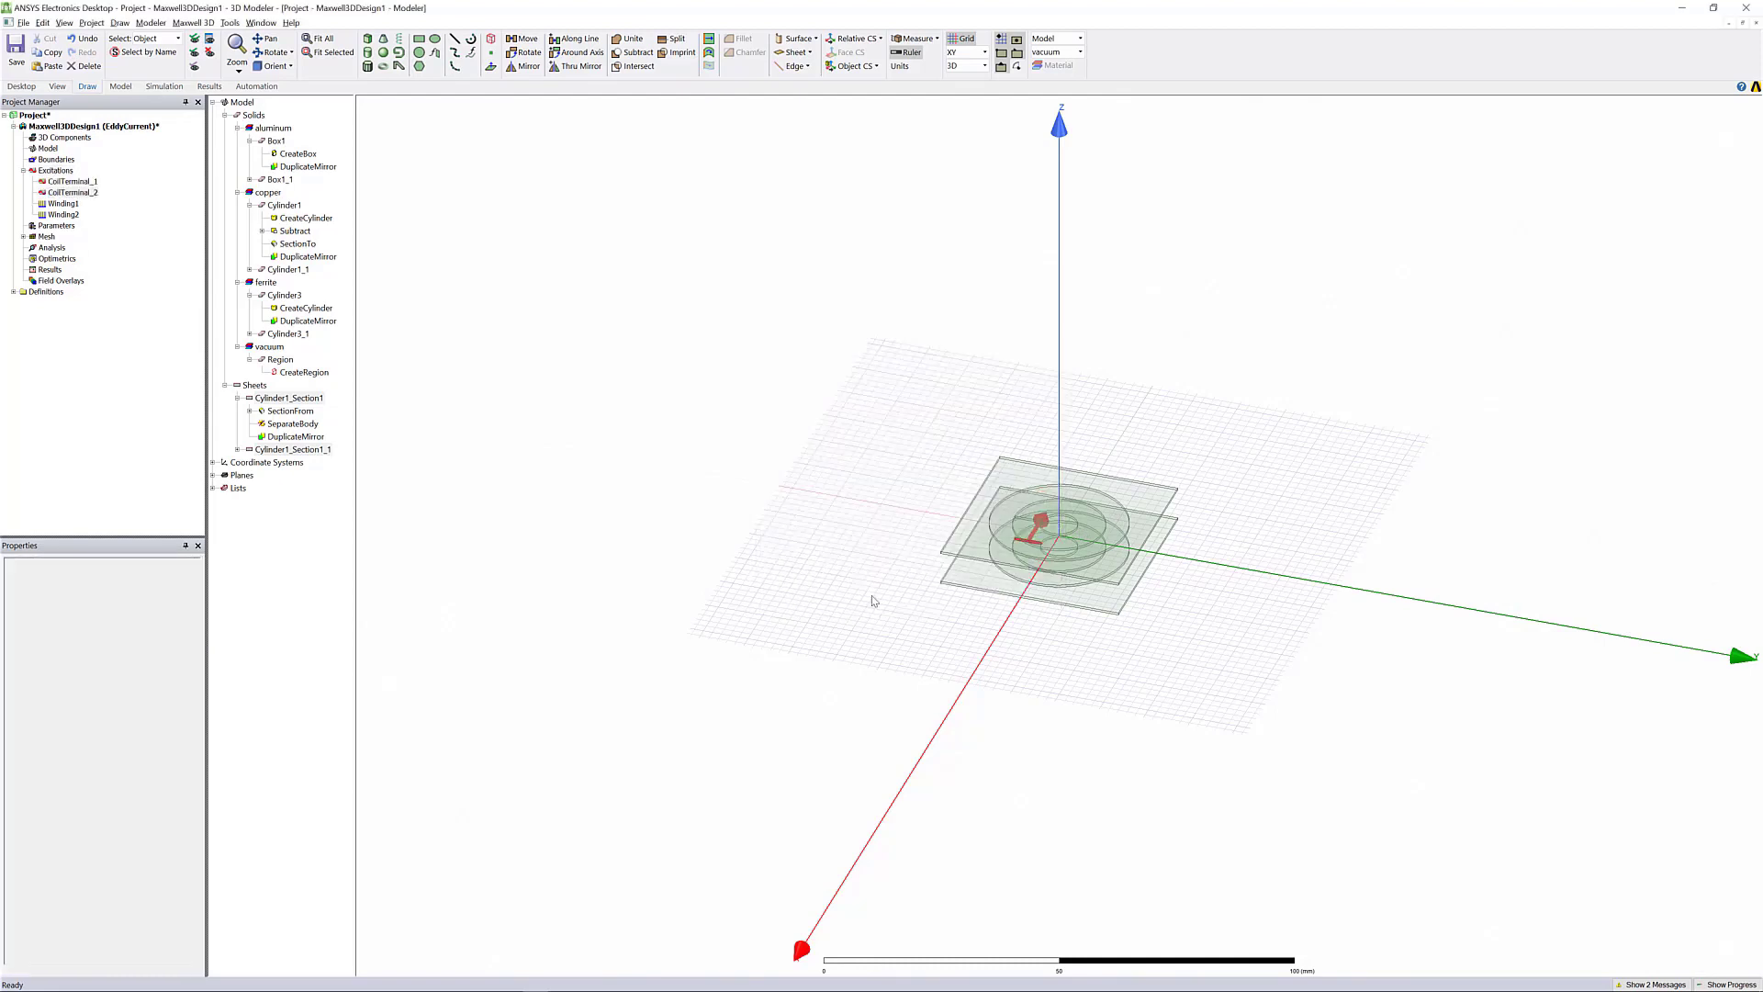
Attach CoilTerminal_1 to Winding1.
left_click(63, 204)
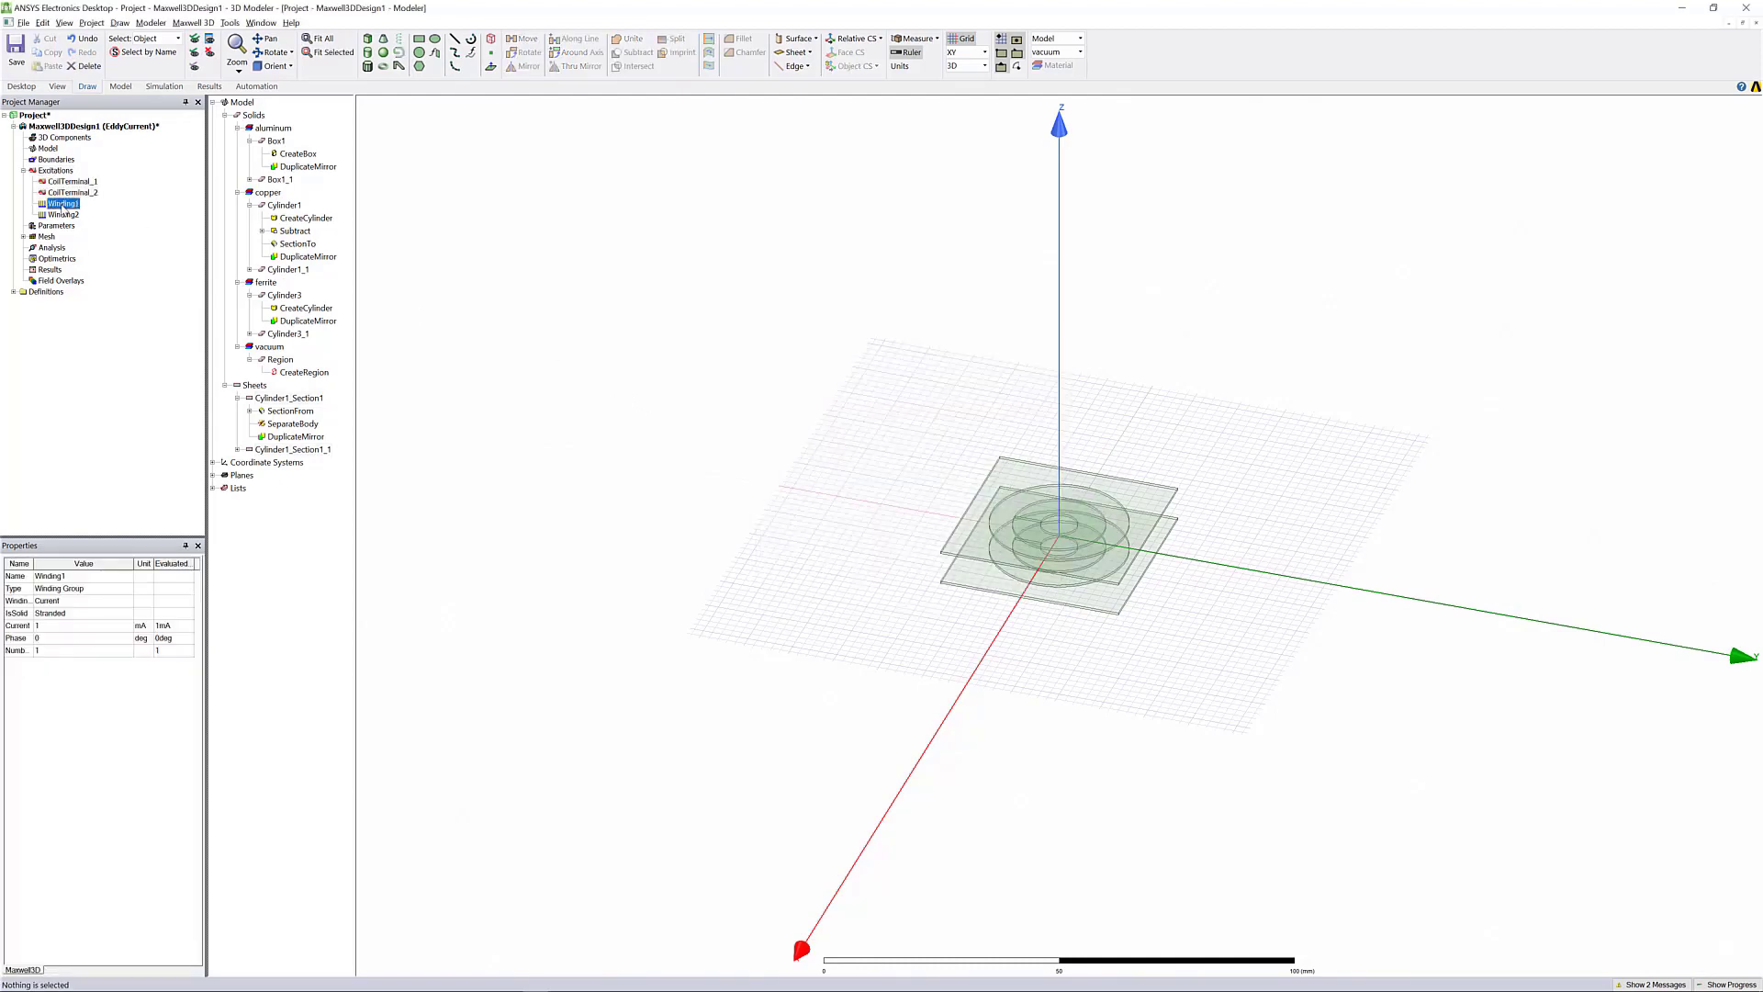
right_click(63, 204)
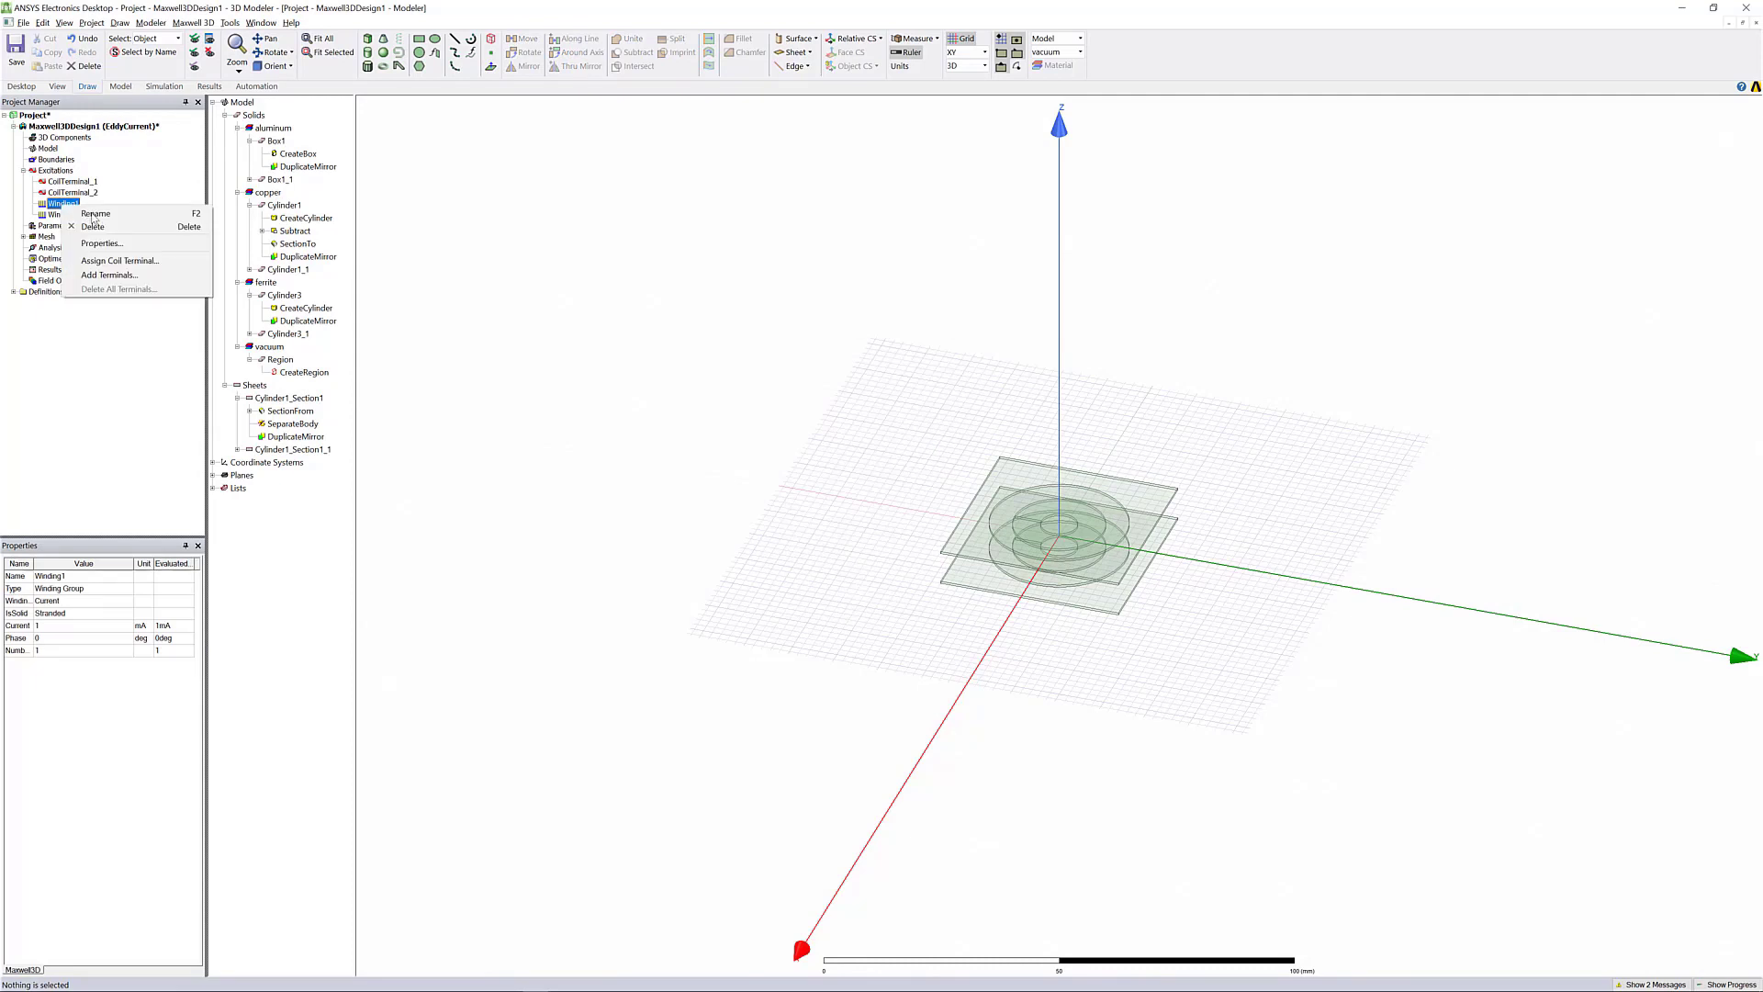
left_click(174, 275)
left_click(812, 461)
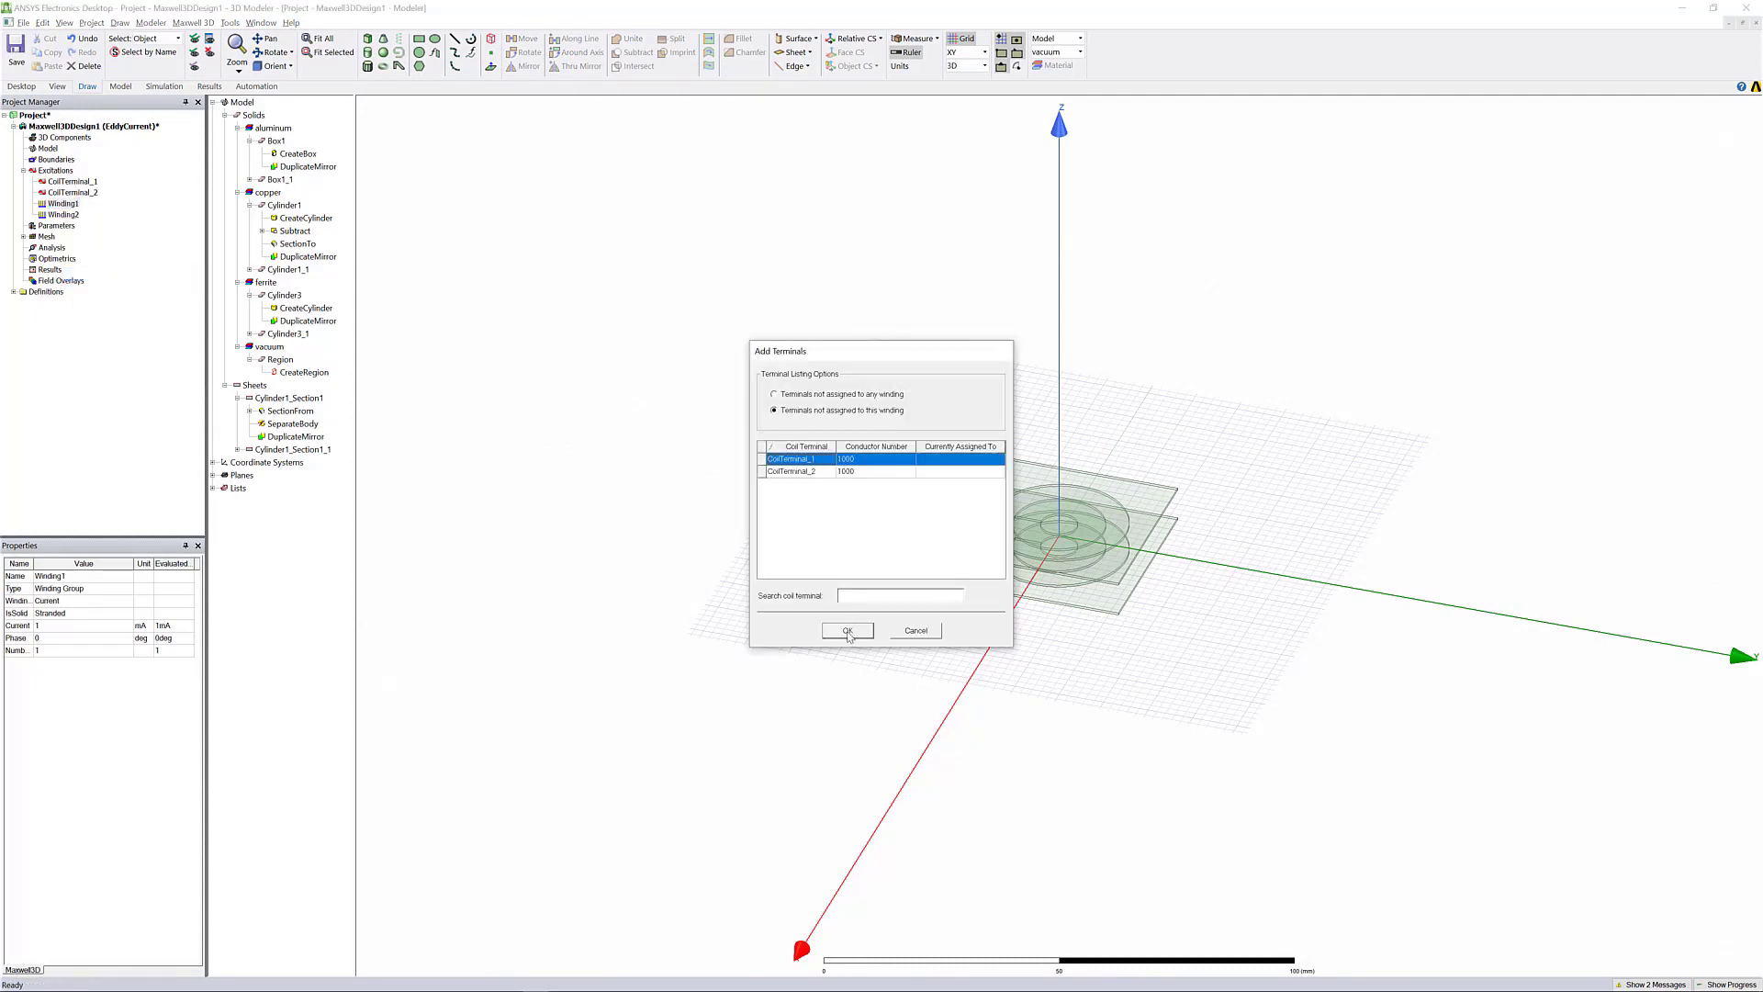
left_click(848, 631)
Attach CoilTerminal_2 to Winding2 and clear the selection.
right_click(64, 204)
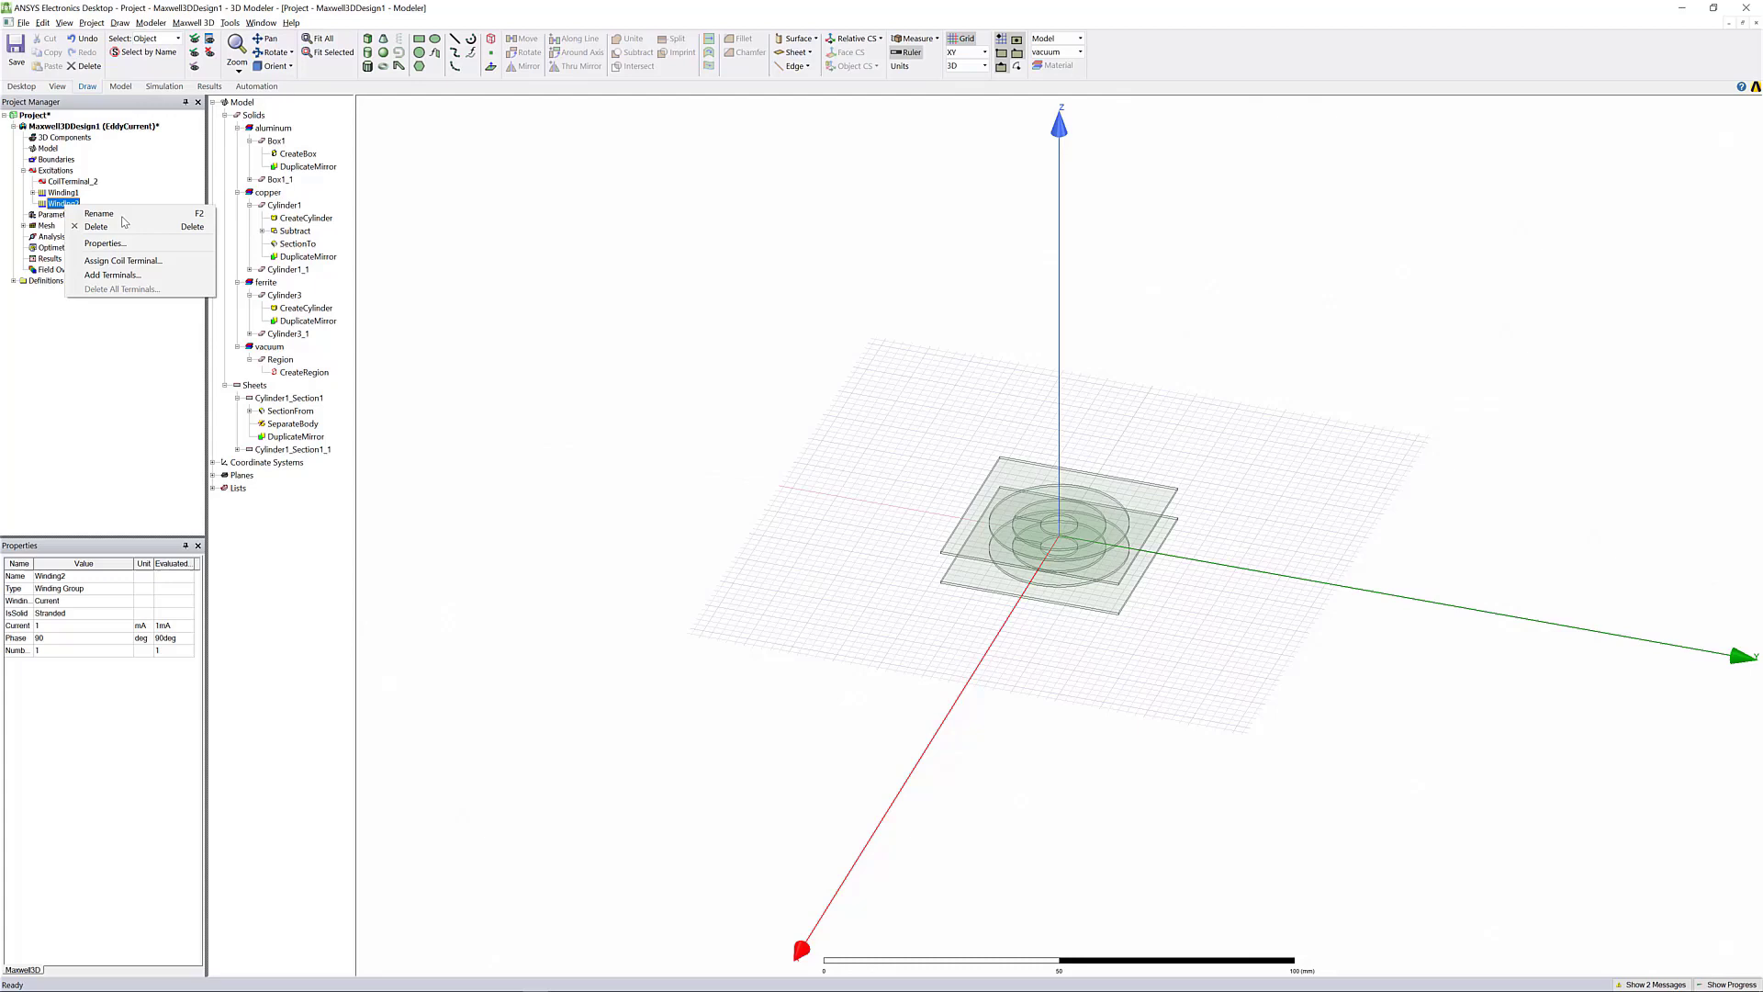
left_click(168, 277)
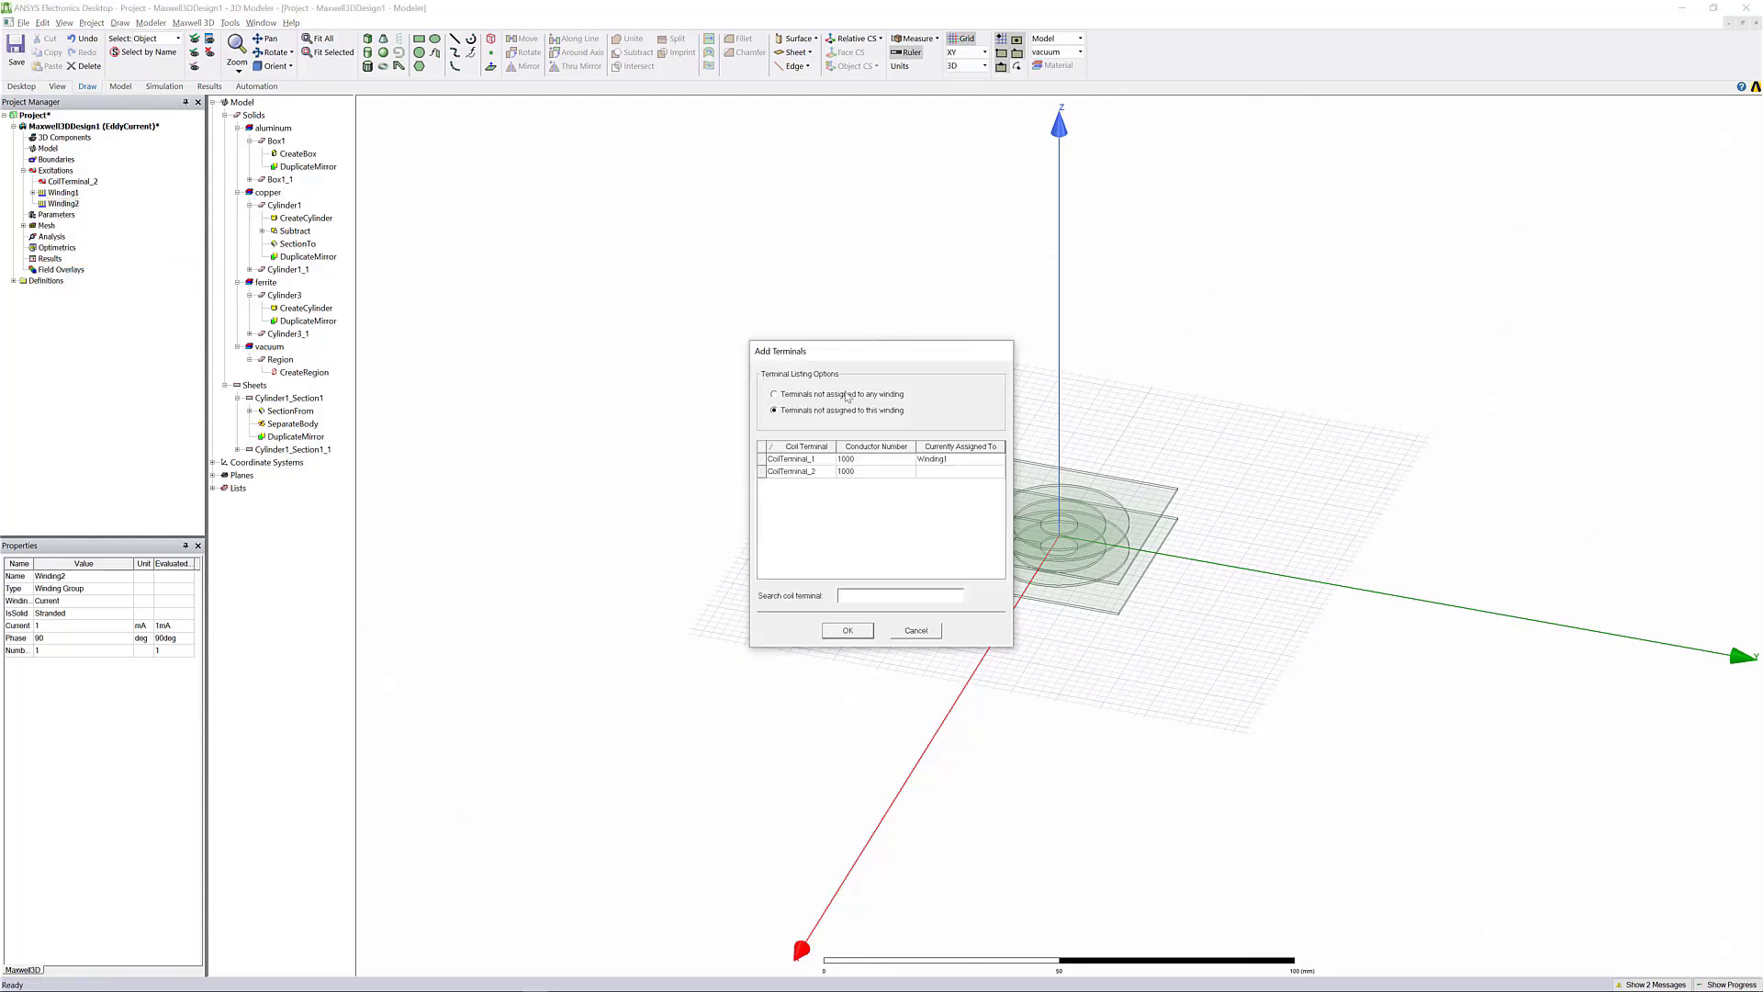
left_click(812, 471)
left_click(848, 631)
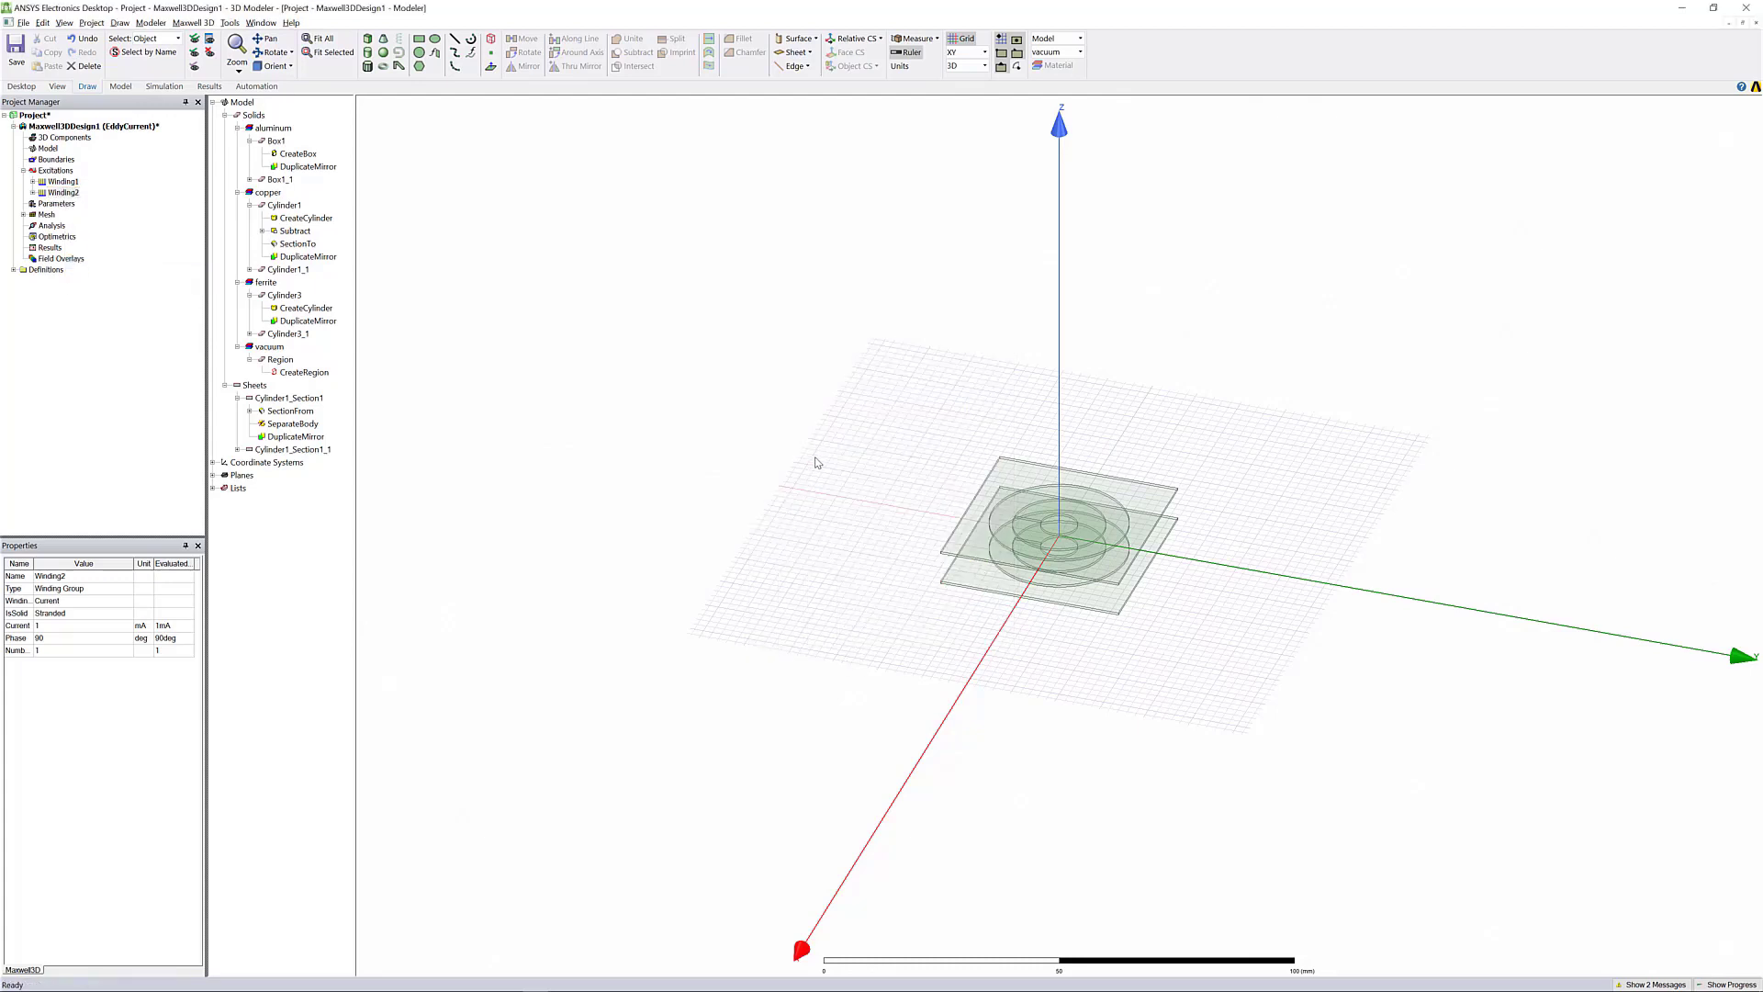
left_click(691, 298)
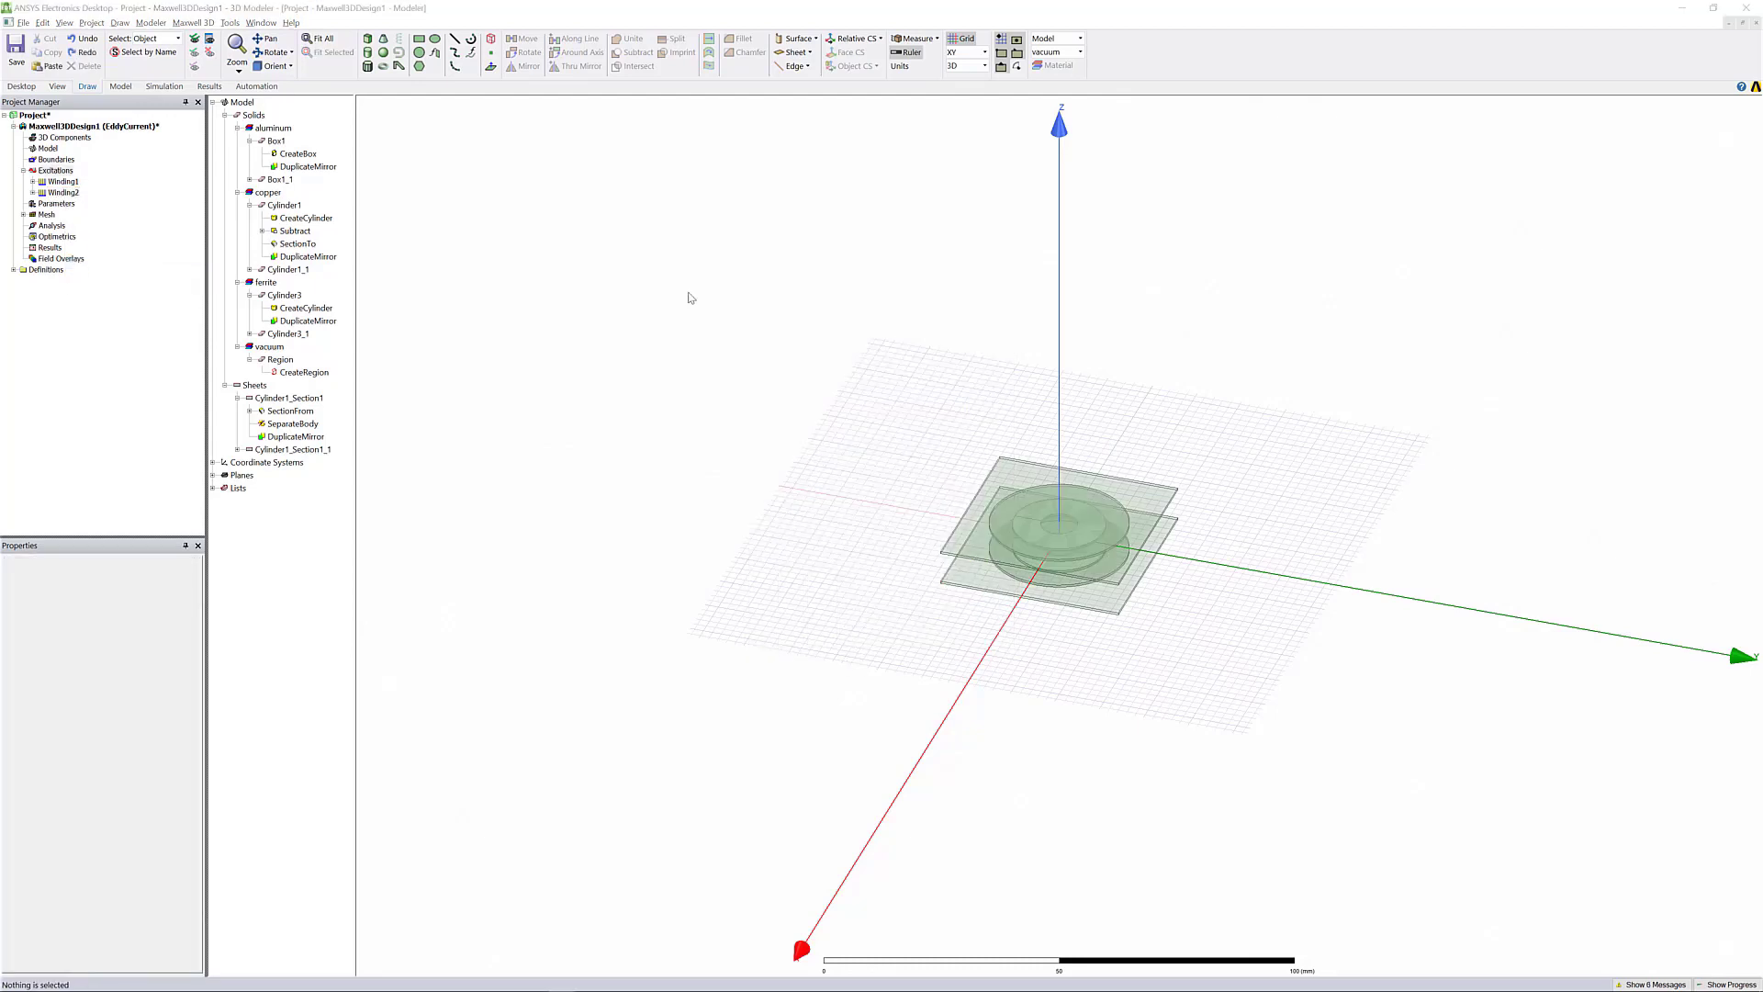
Disable eddy effects for Cylinder1 and Cylinder1_1, keeping them on for Box1 and Box1_1.
left_click(56, 171)
right_click(53, 173)
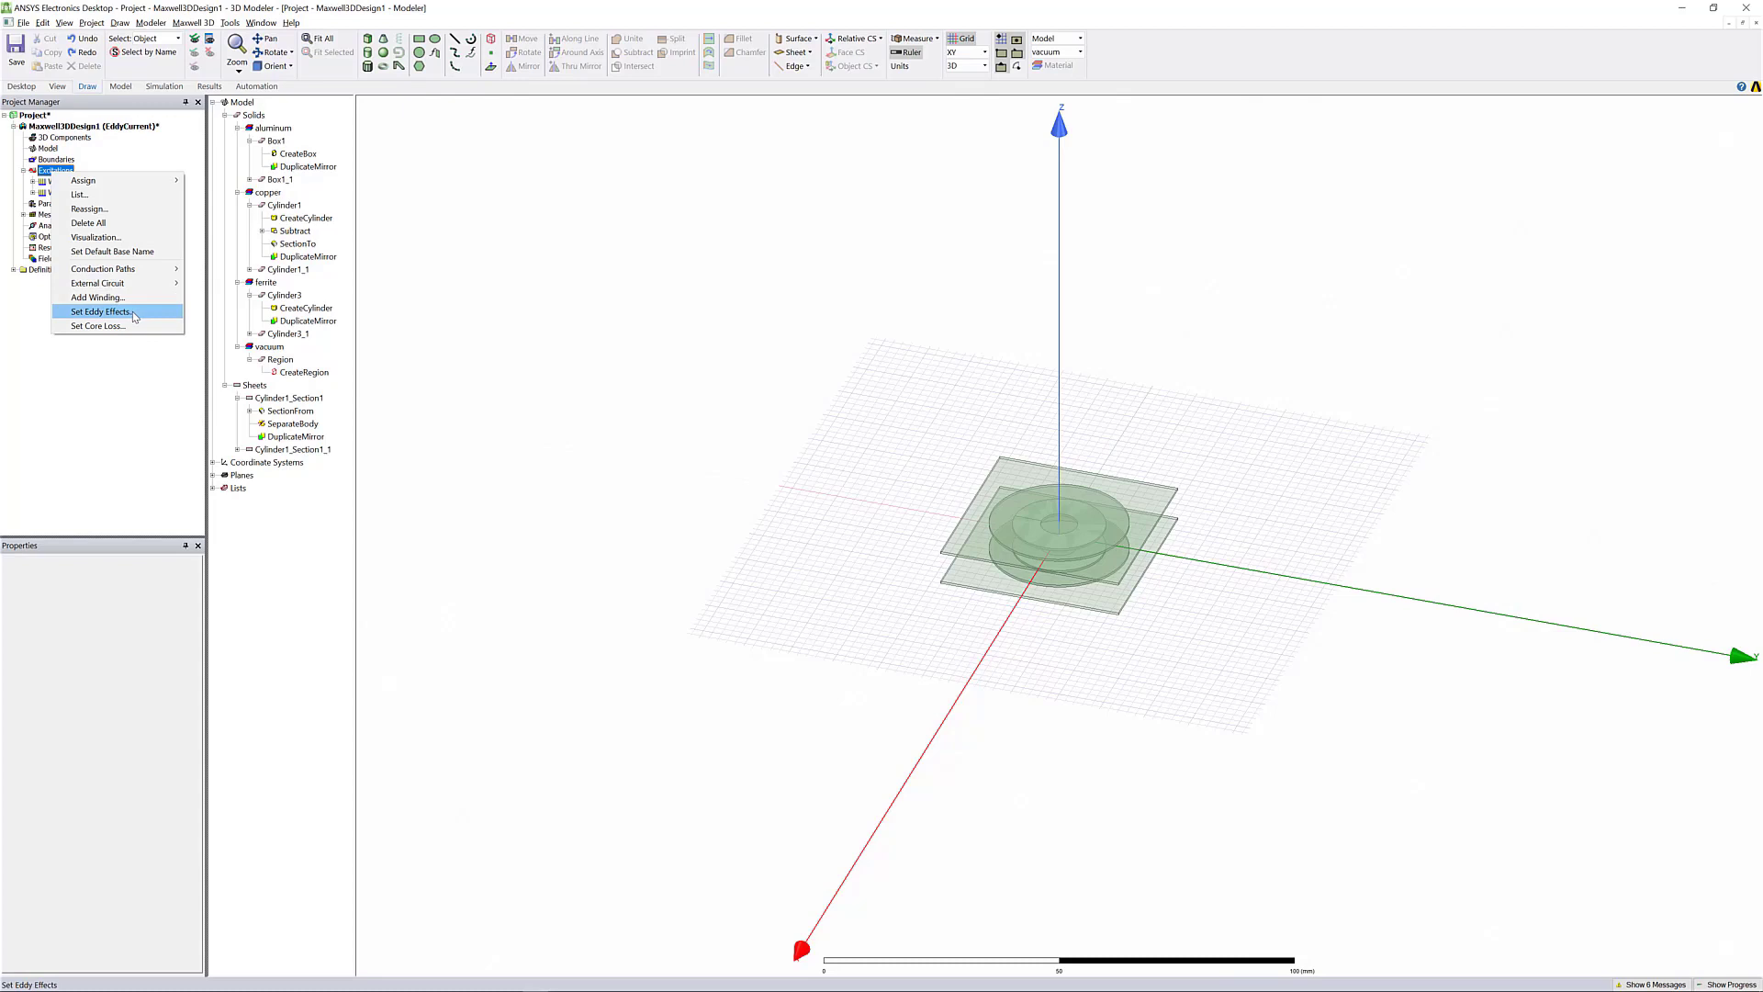
left_click(101, 313)
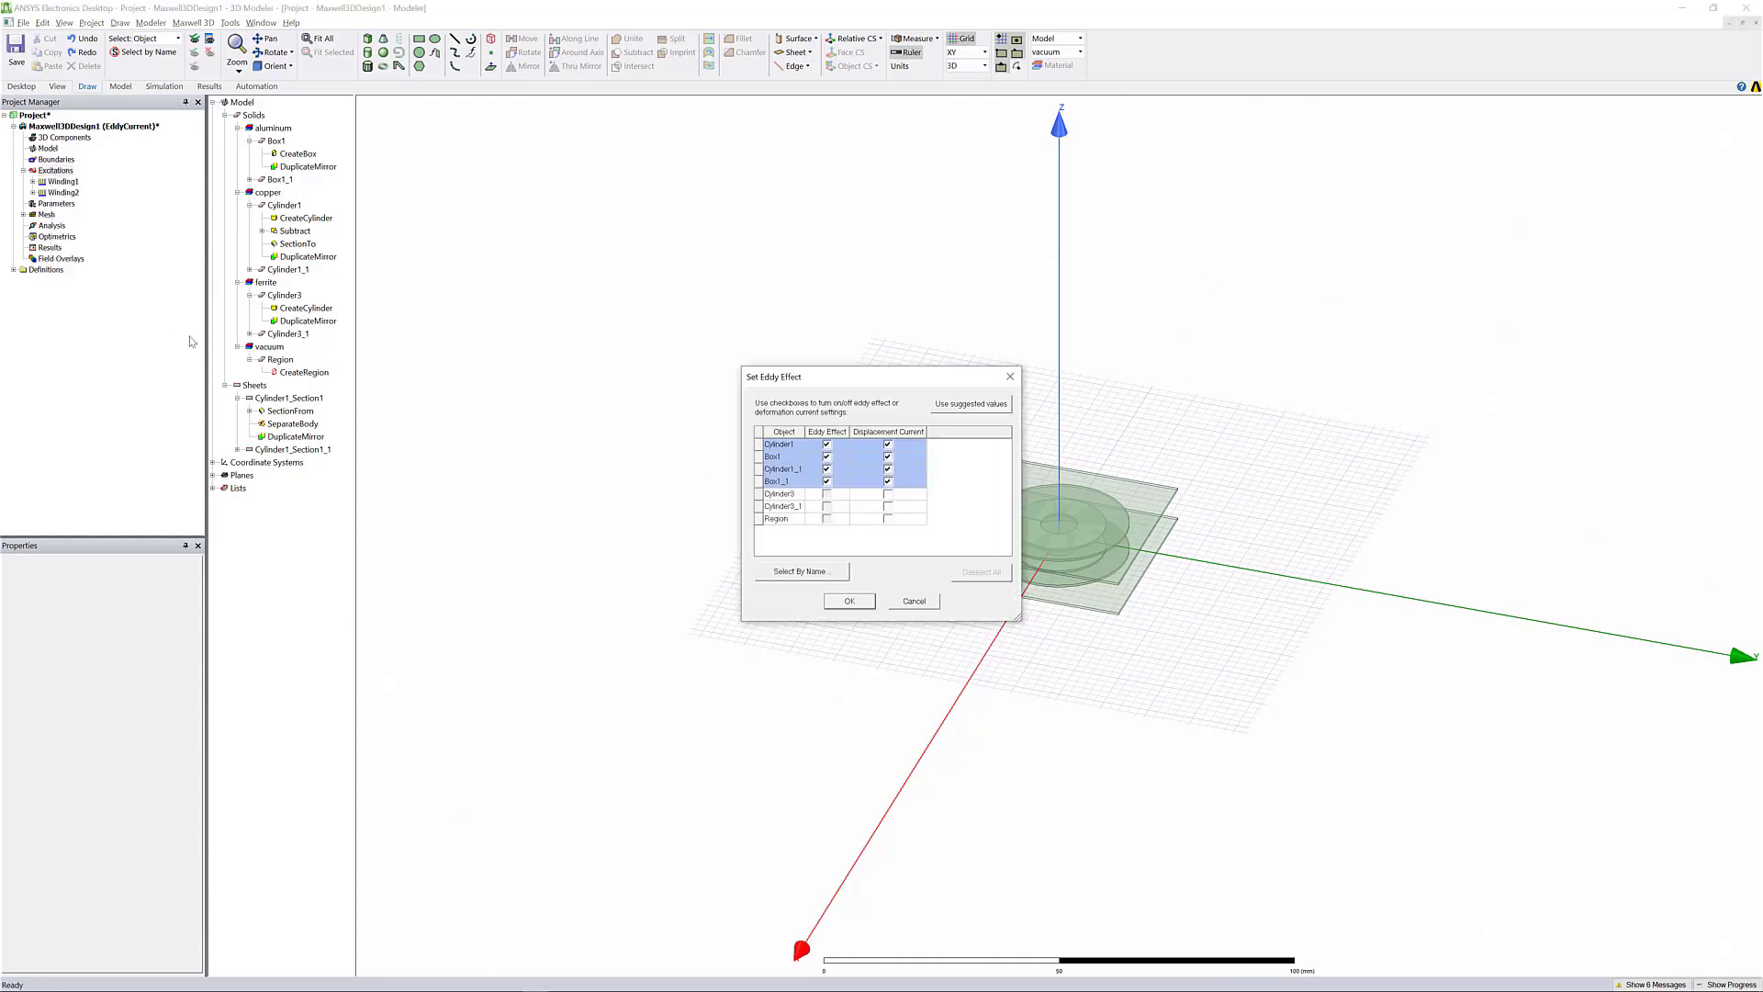
left_click(827, 446)
left_click(827, 469)
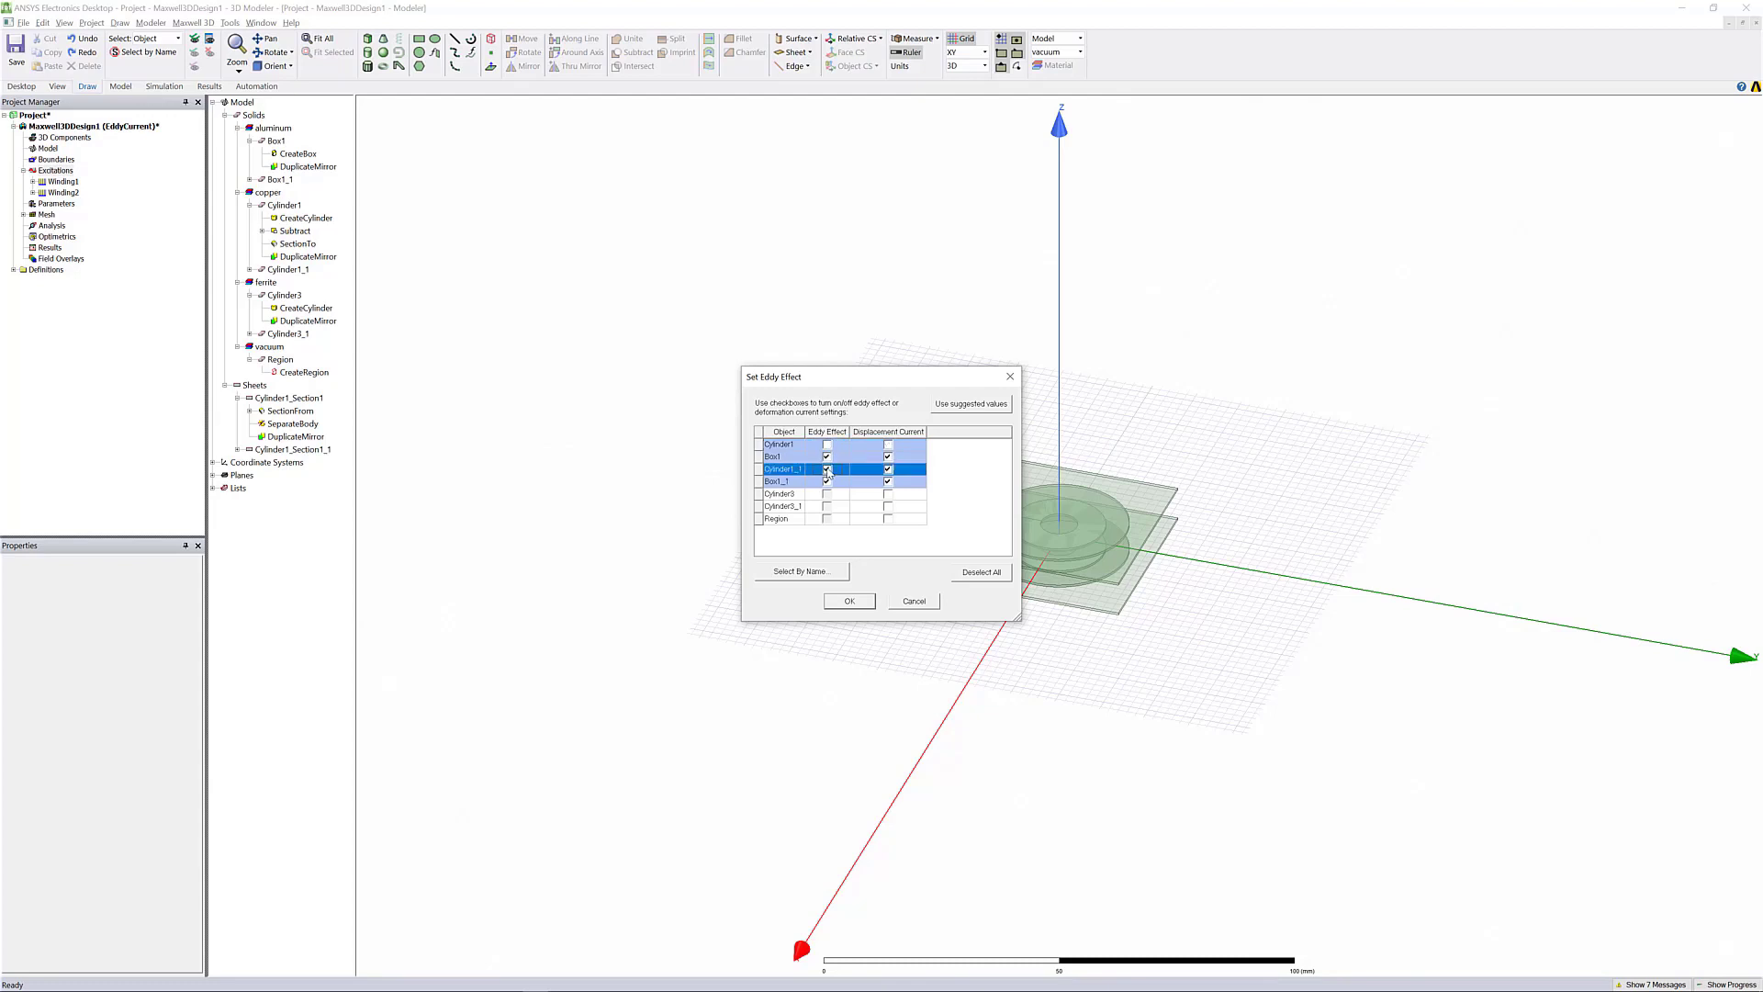
left_click(850, 601)
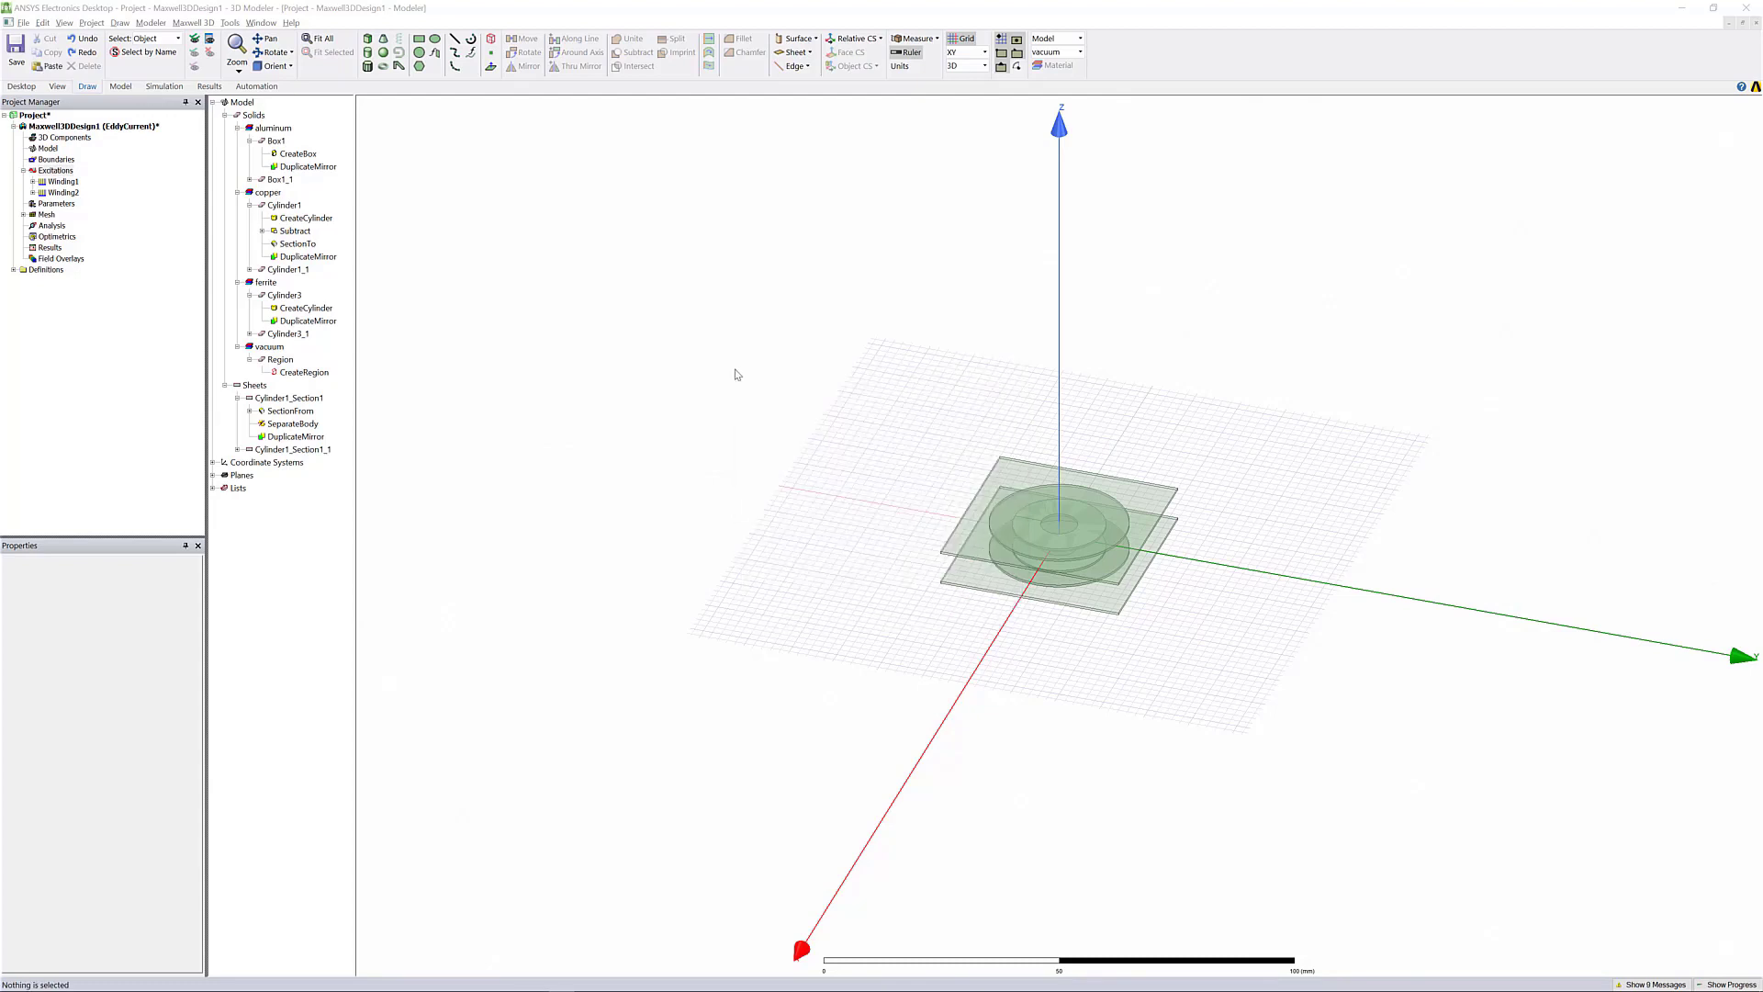
left_click(62, 206)
right_click(62, 206)
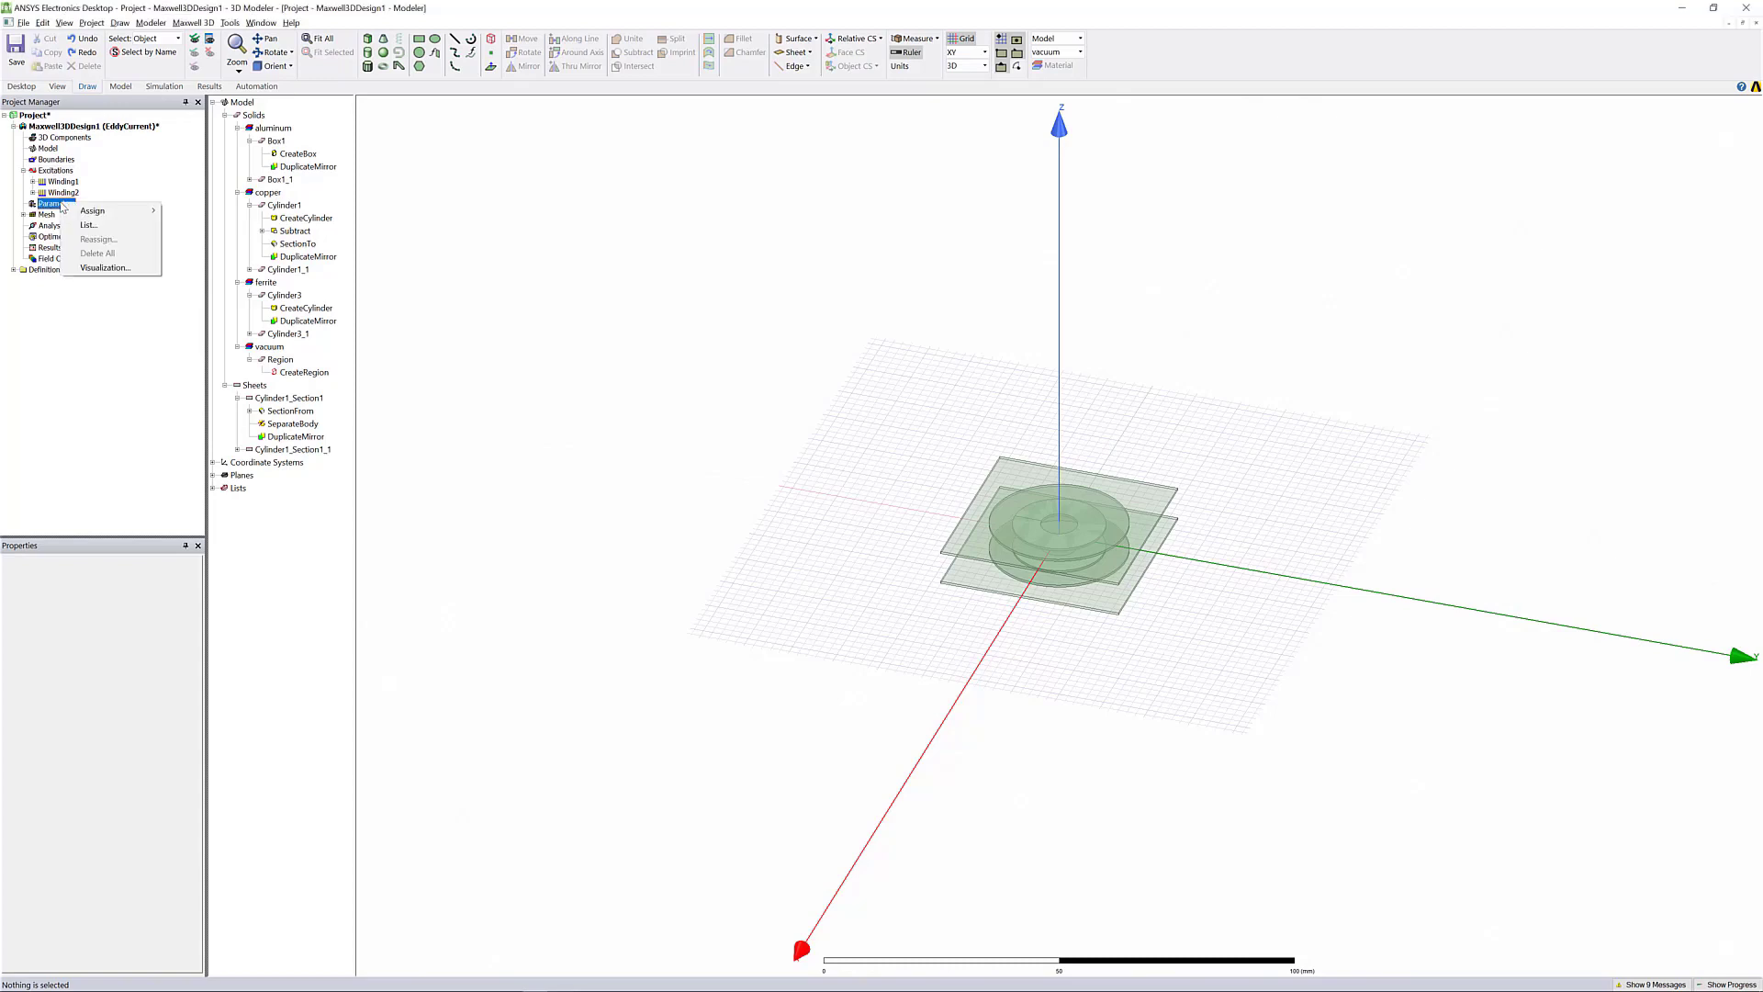
mouse_move(120, 214)
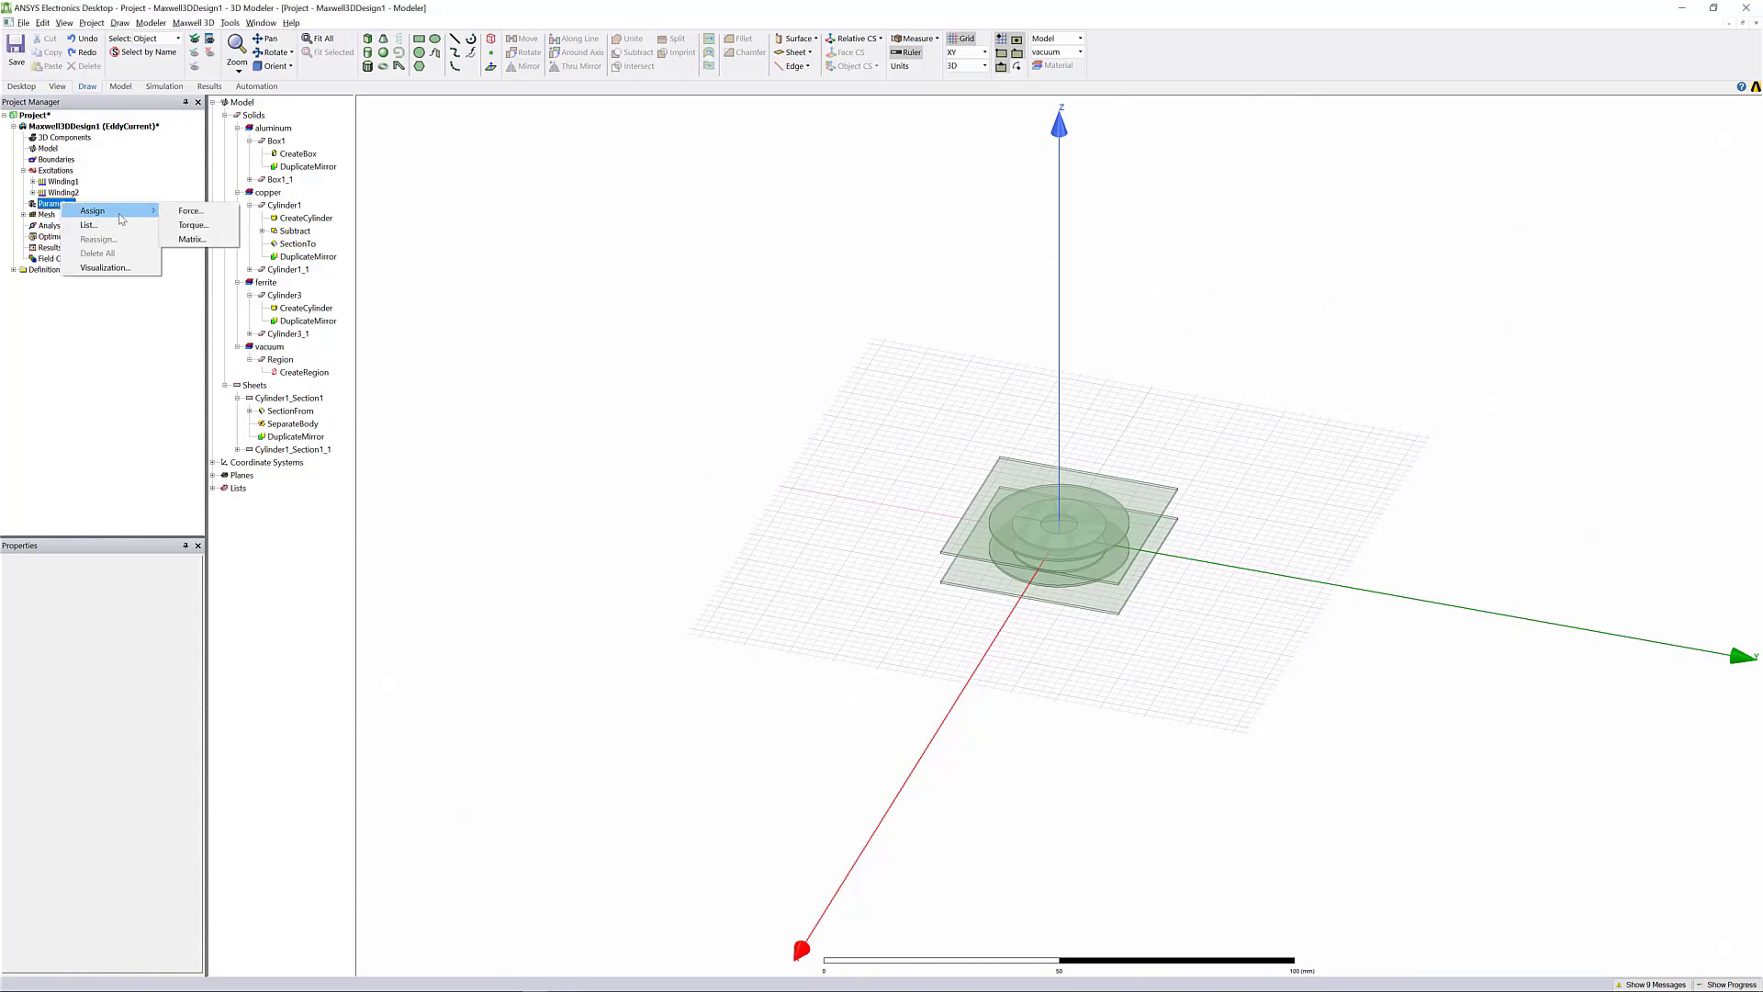
left_click(191, 239)
left_click(883, 443)
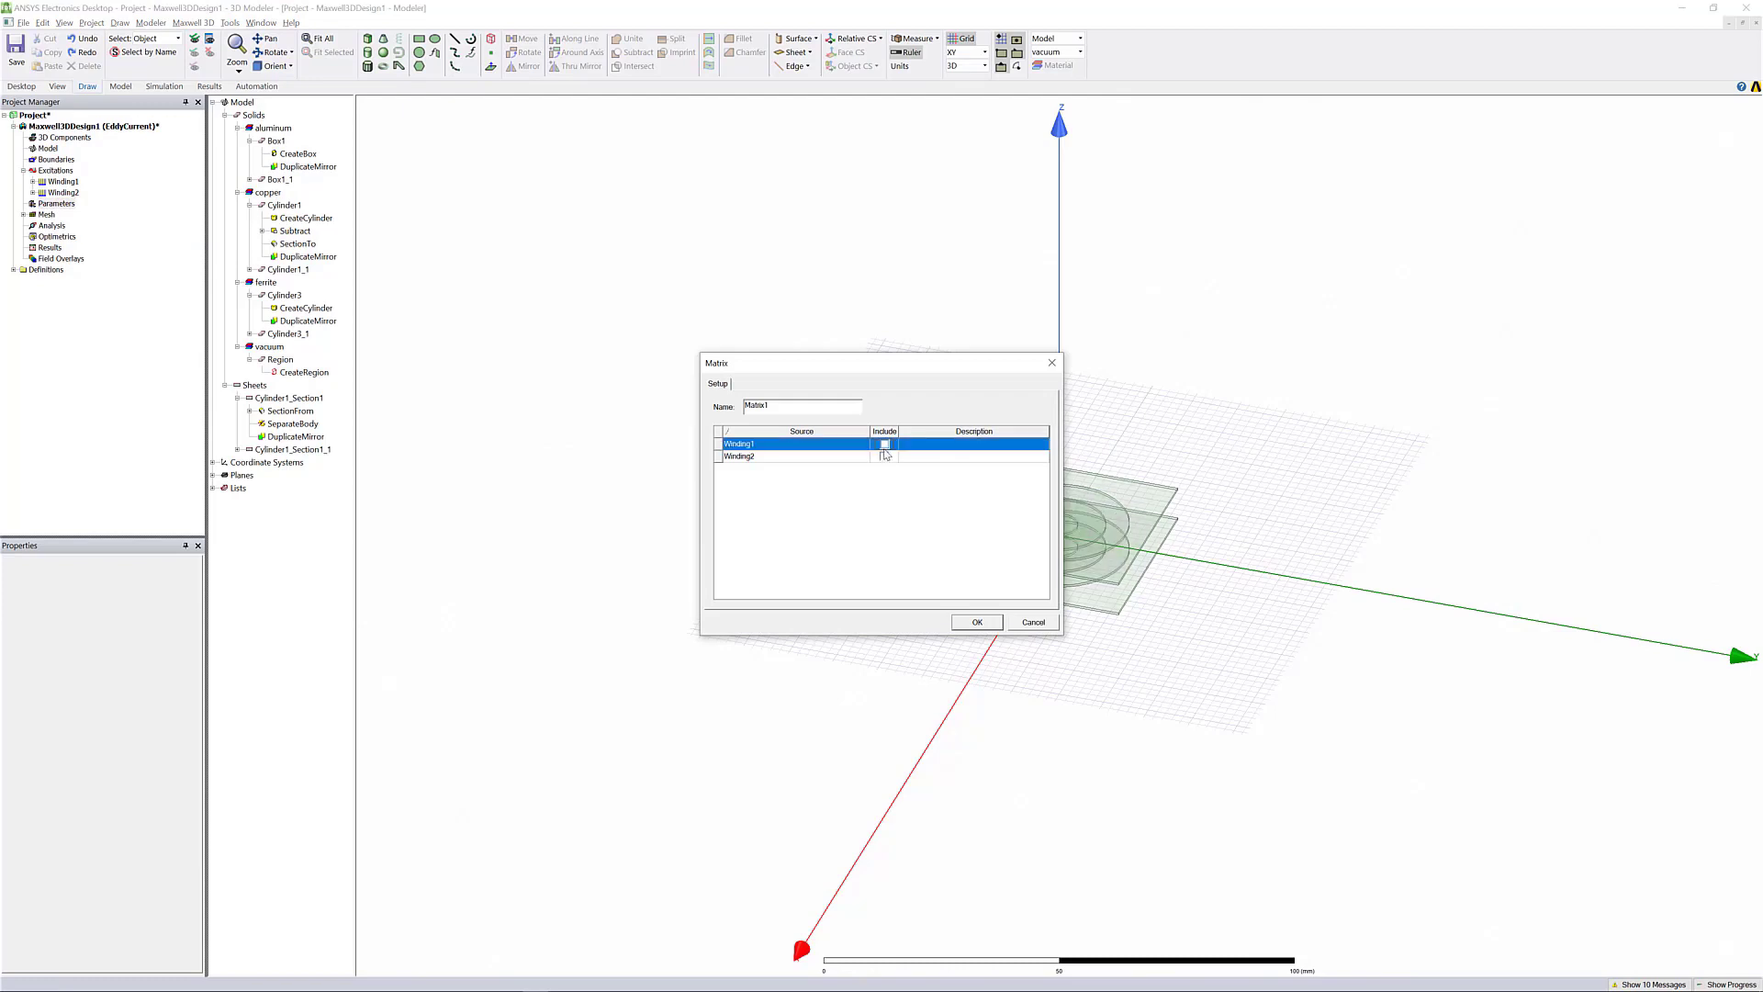
left_click(883, 457)
left_click(976, 623)
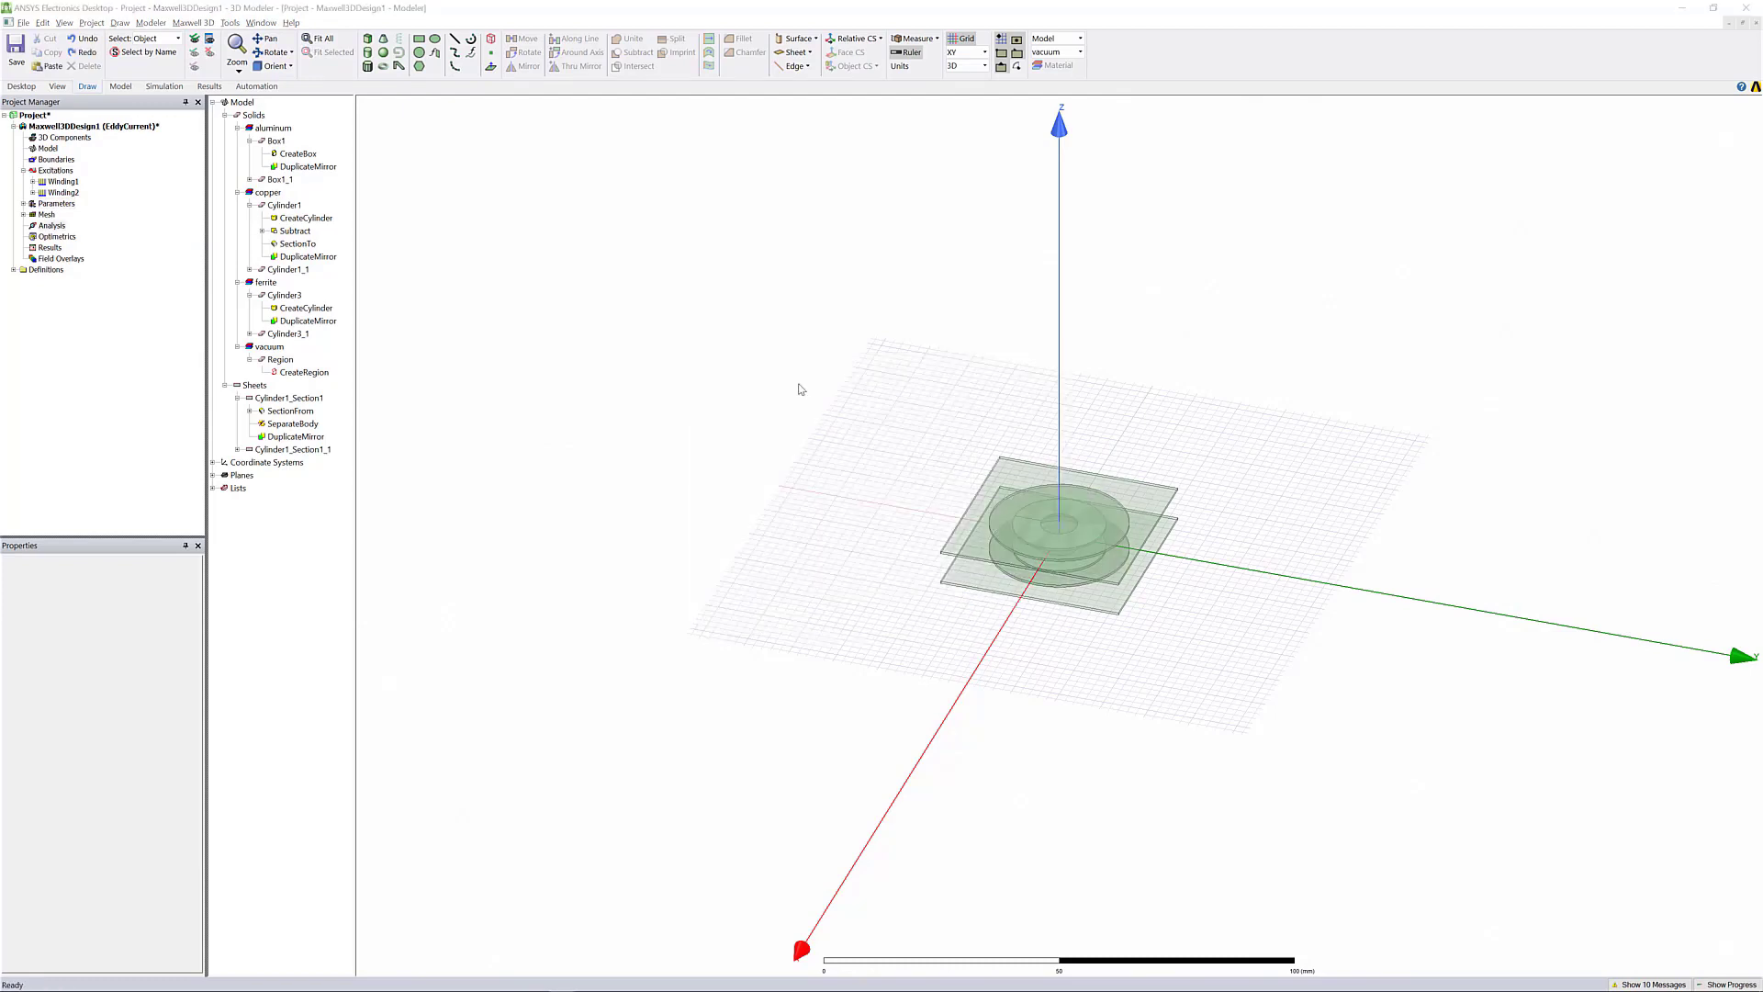
Create solution setup Setup1 with the adaptive frequency set to 10 kHz.
left_click(51, 226)
right_click(51, 228)
left_click(122, 250)
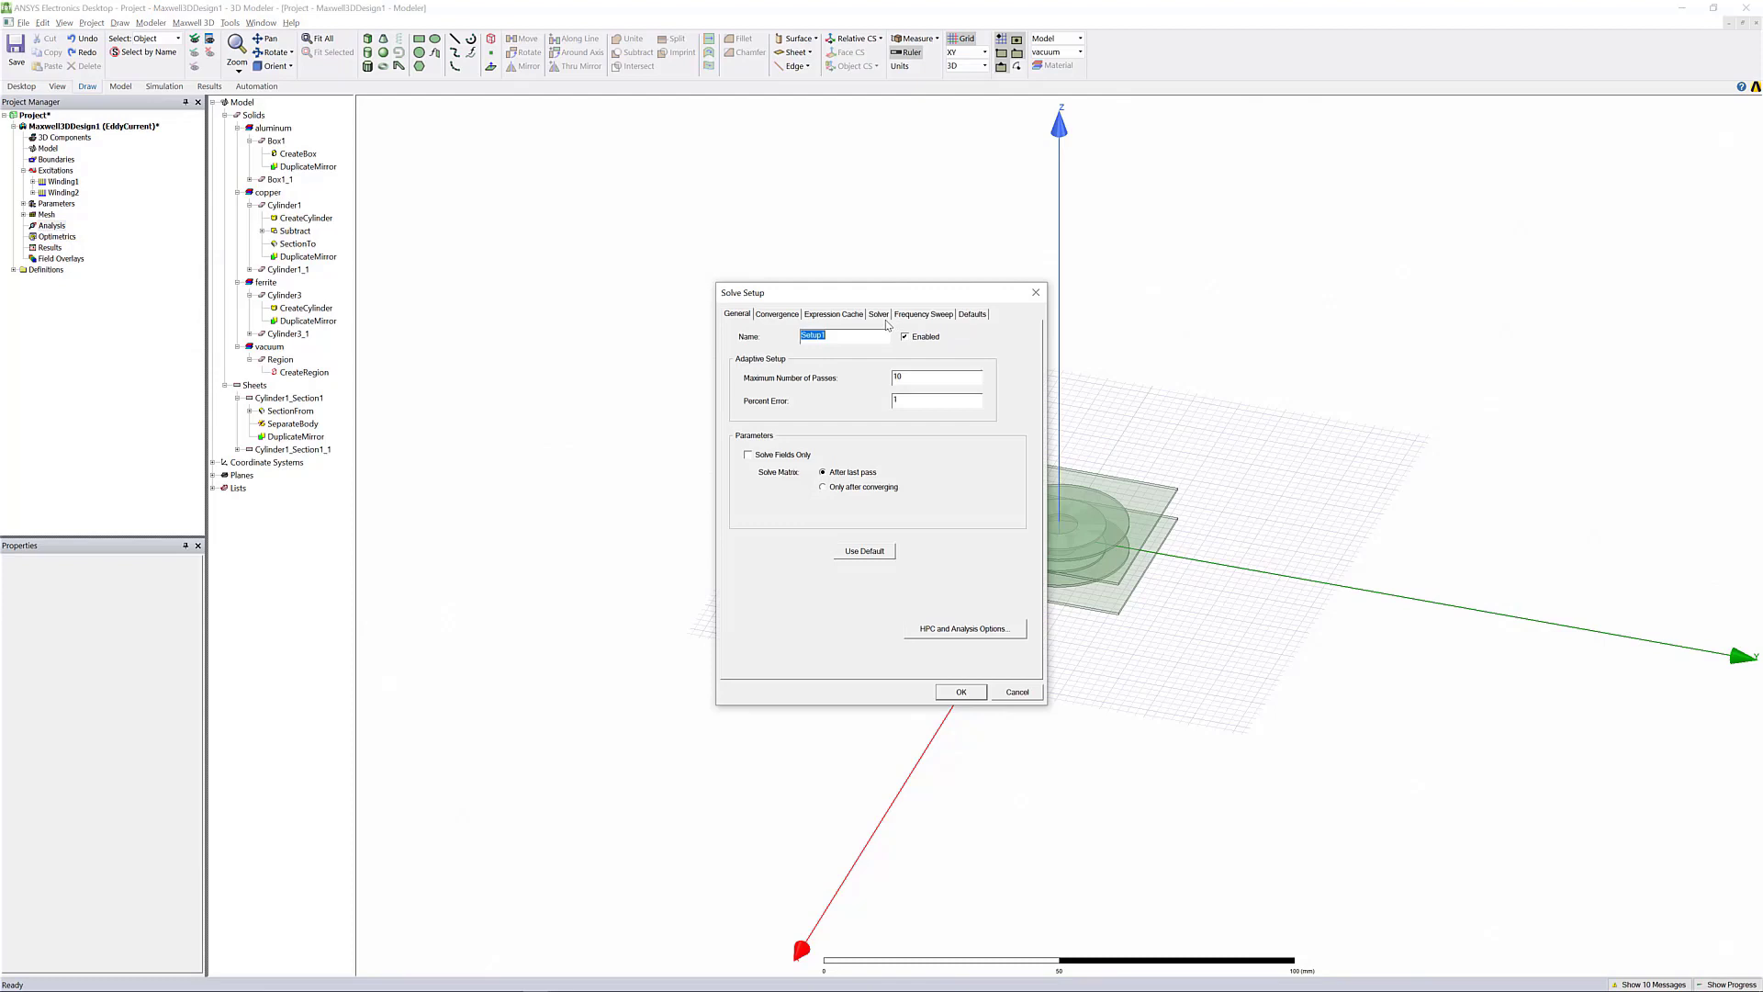
left_click(879, 314)
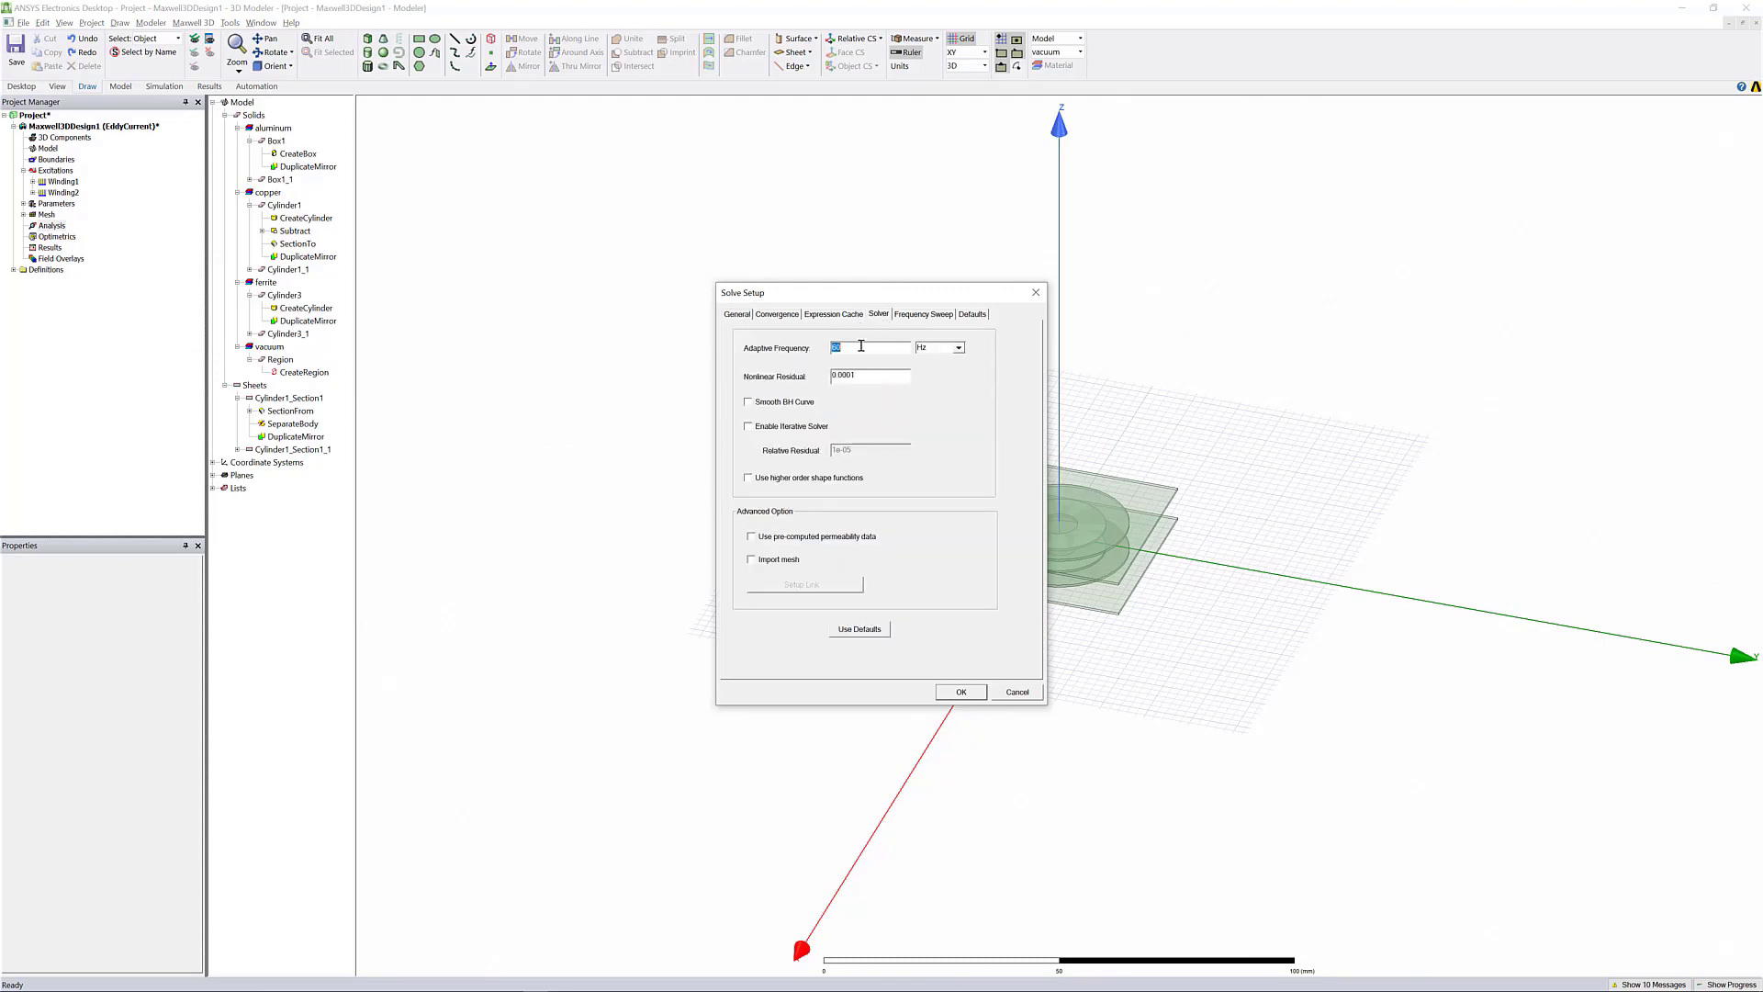
type("10")
left_click(958, 348)
left_click(930, 368)
left_click(961, 691)
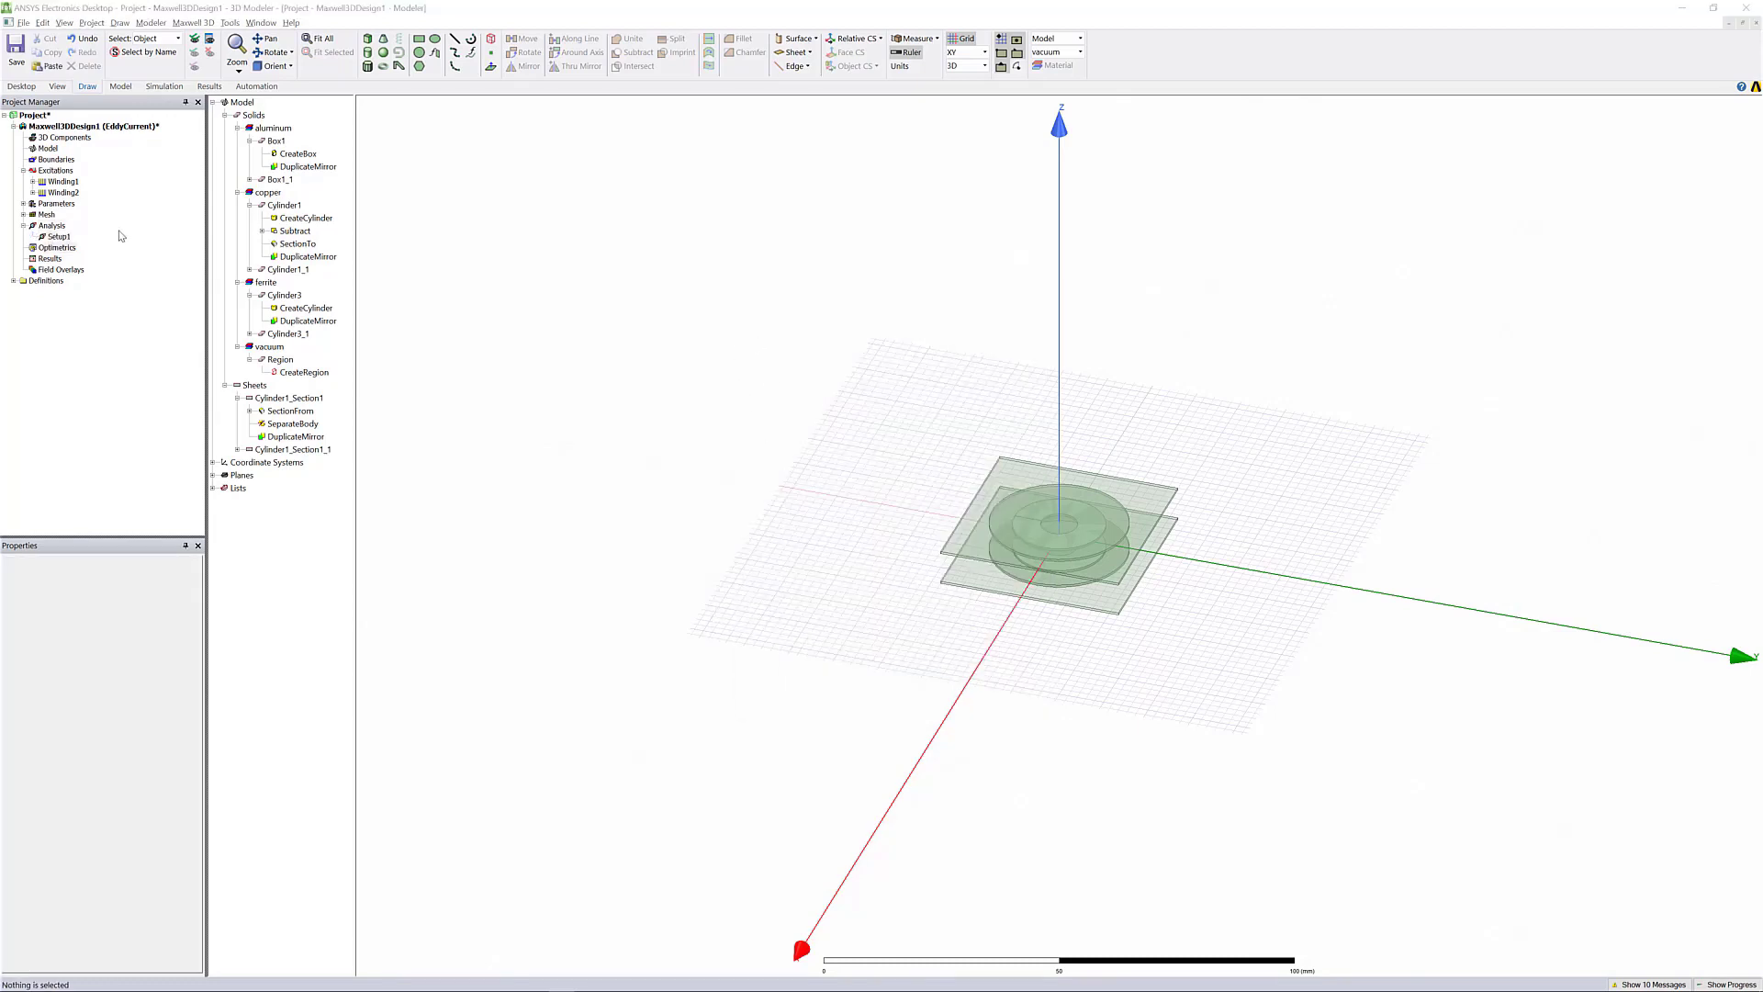
Define a linear-step parametric sweep of dist_offset from 1 mm to 5 mm, step 0.5 mm.
left_click(57, 248)
right_click(56, 248)
mouse_move(117, 271)
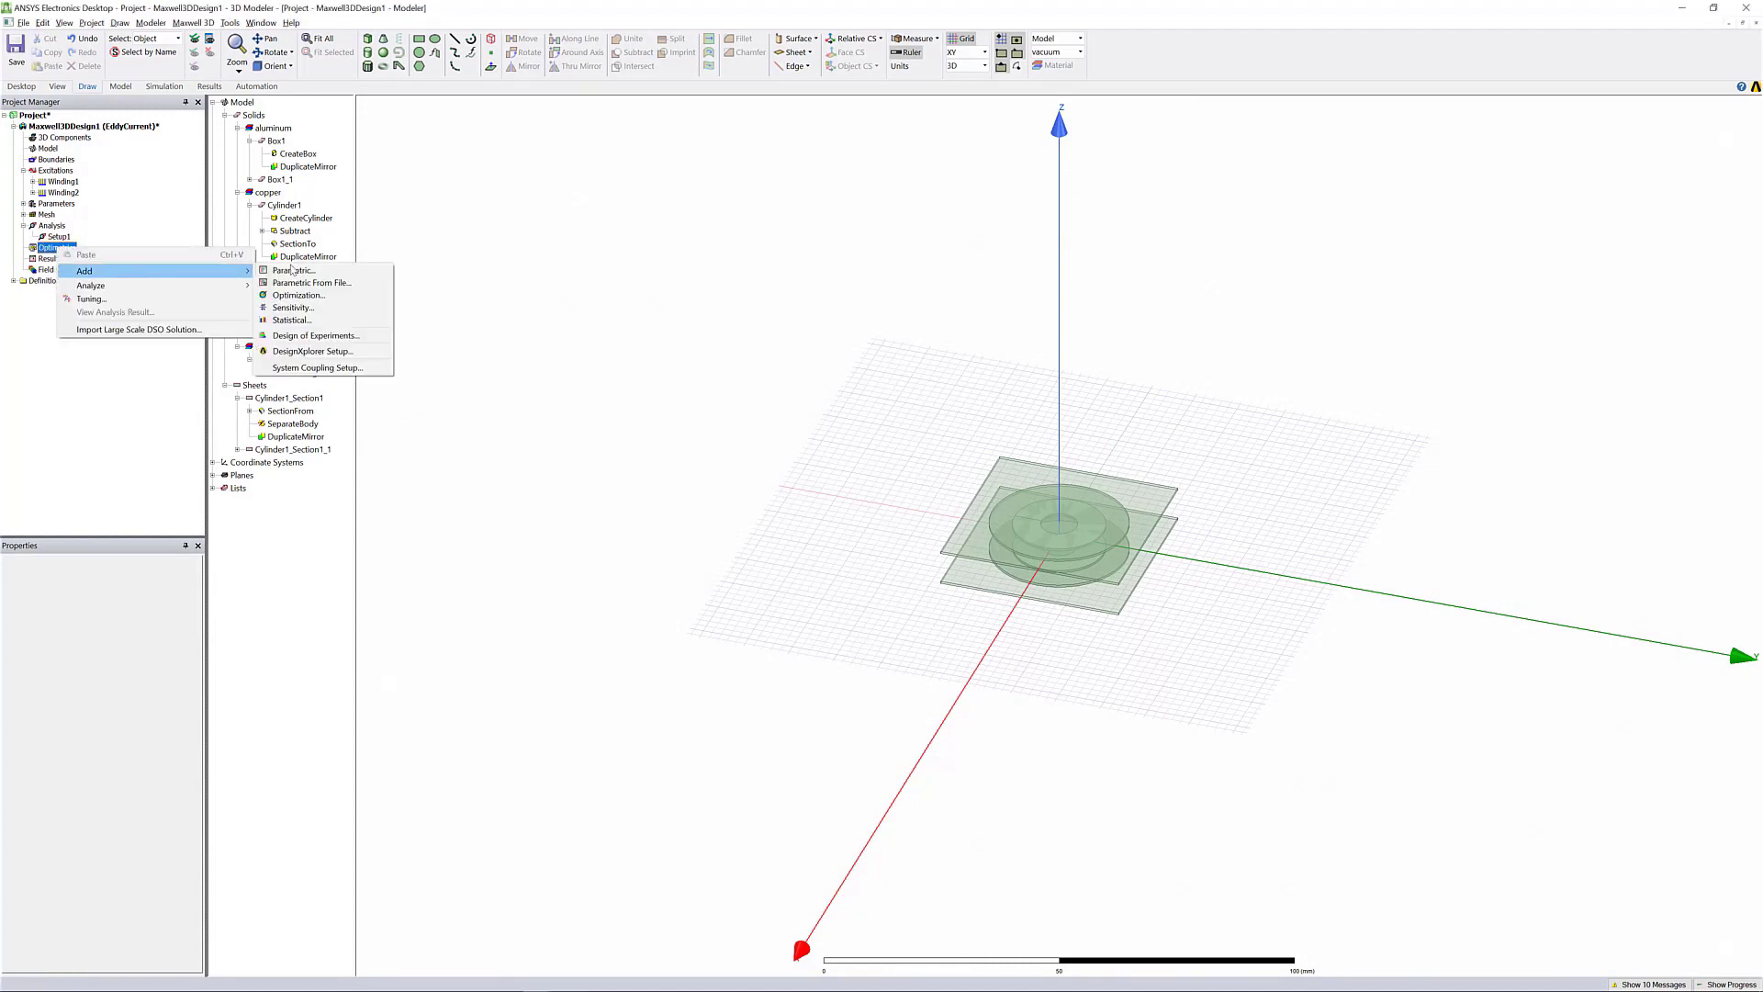
left_click(292, 270)
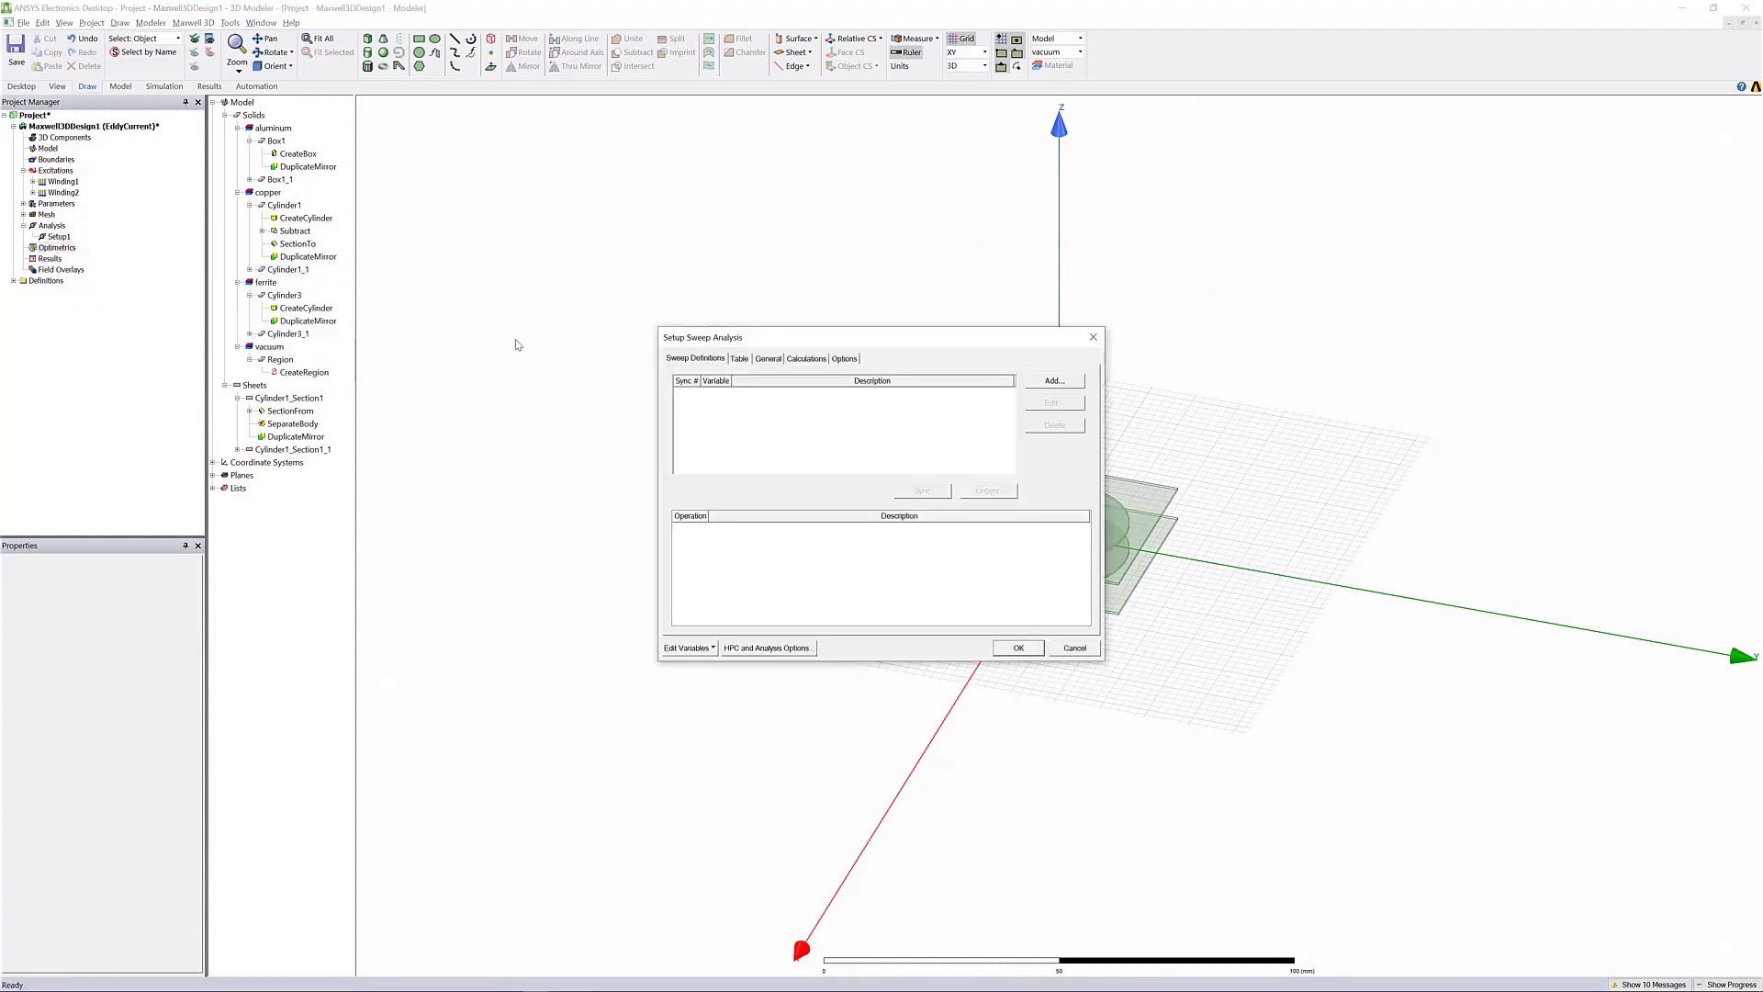
left_click(1055, 382)
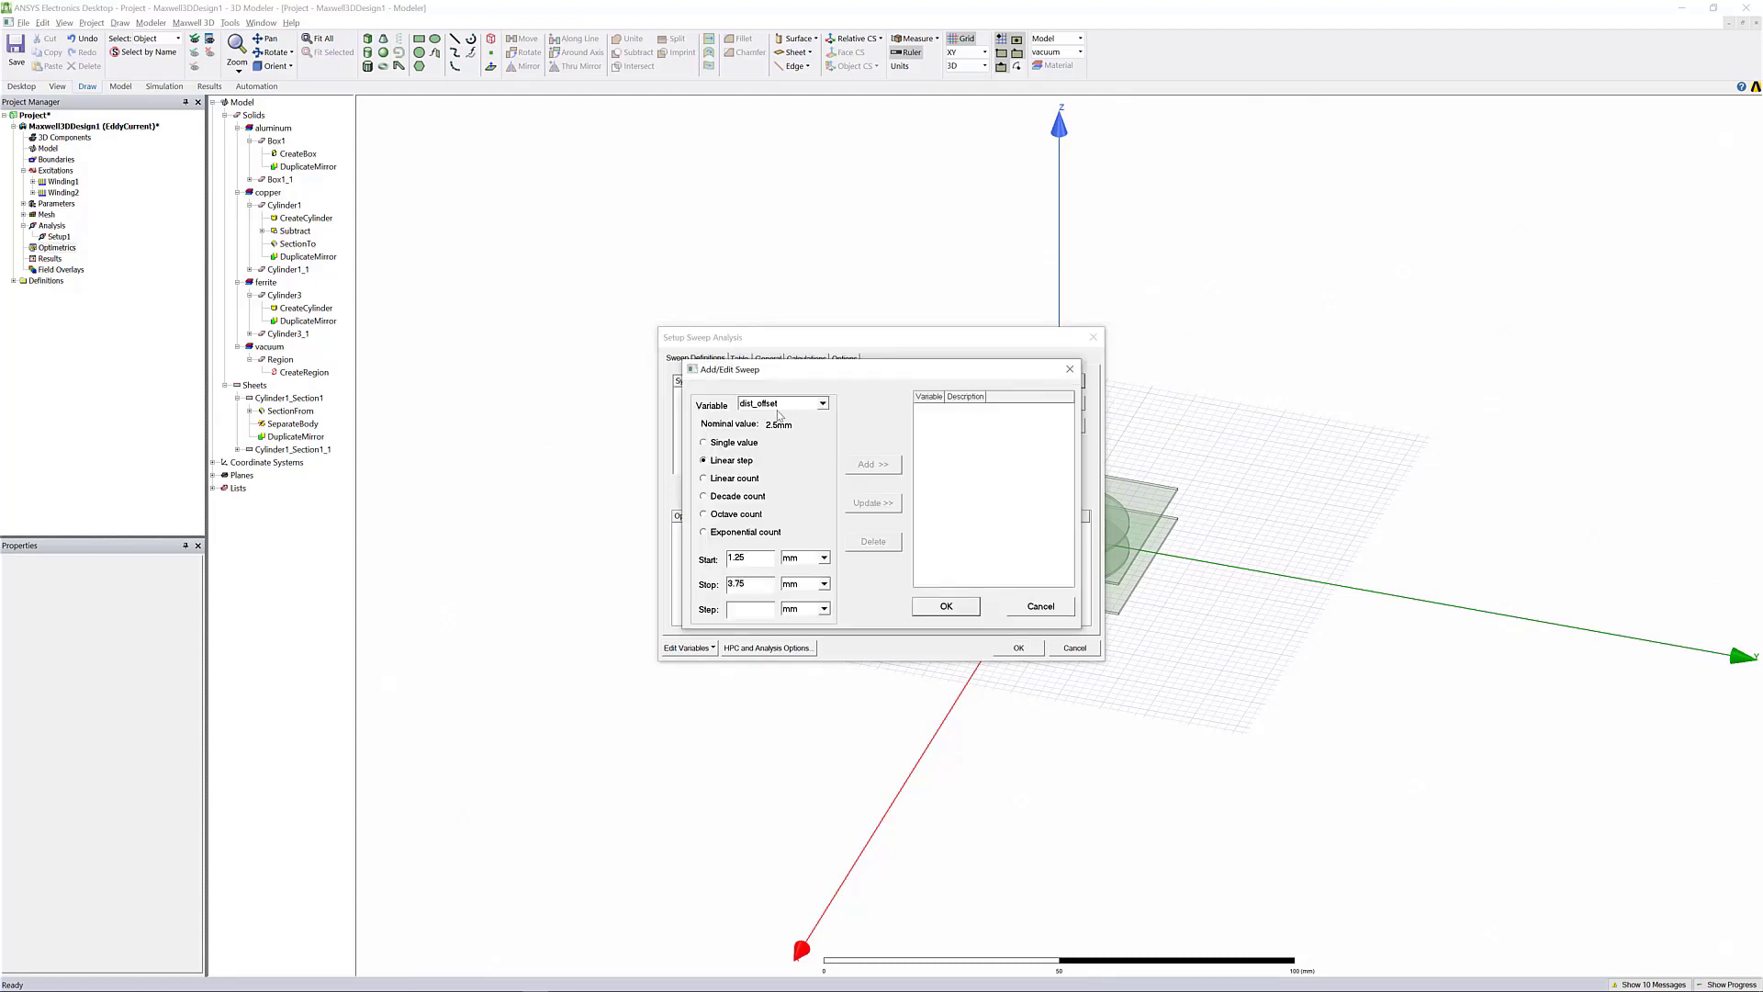
double_click(759, 556)
type("1")
double_click(749, 585)
type("50.5")
left_click(873, 466)
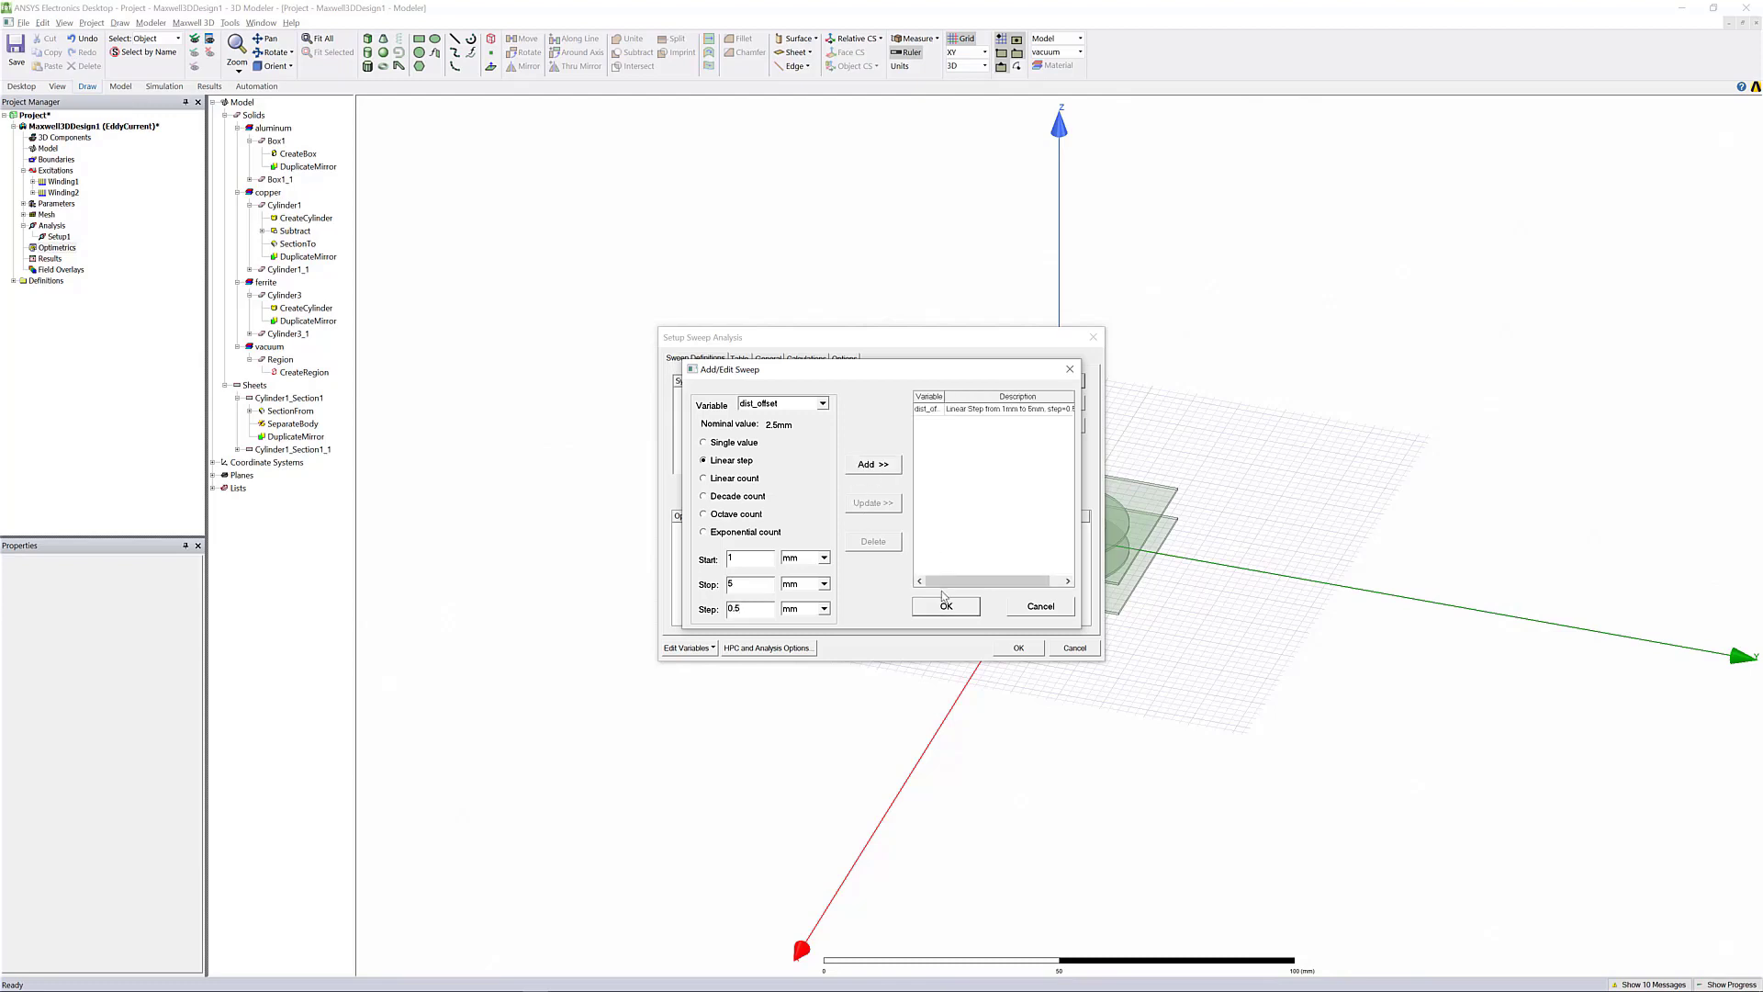
left_click(945, 606)
Enable Save Fields And Mesh for the sweep and finish the parametric setup.
left_click(845, 359)
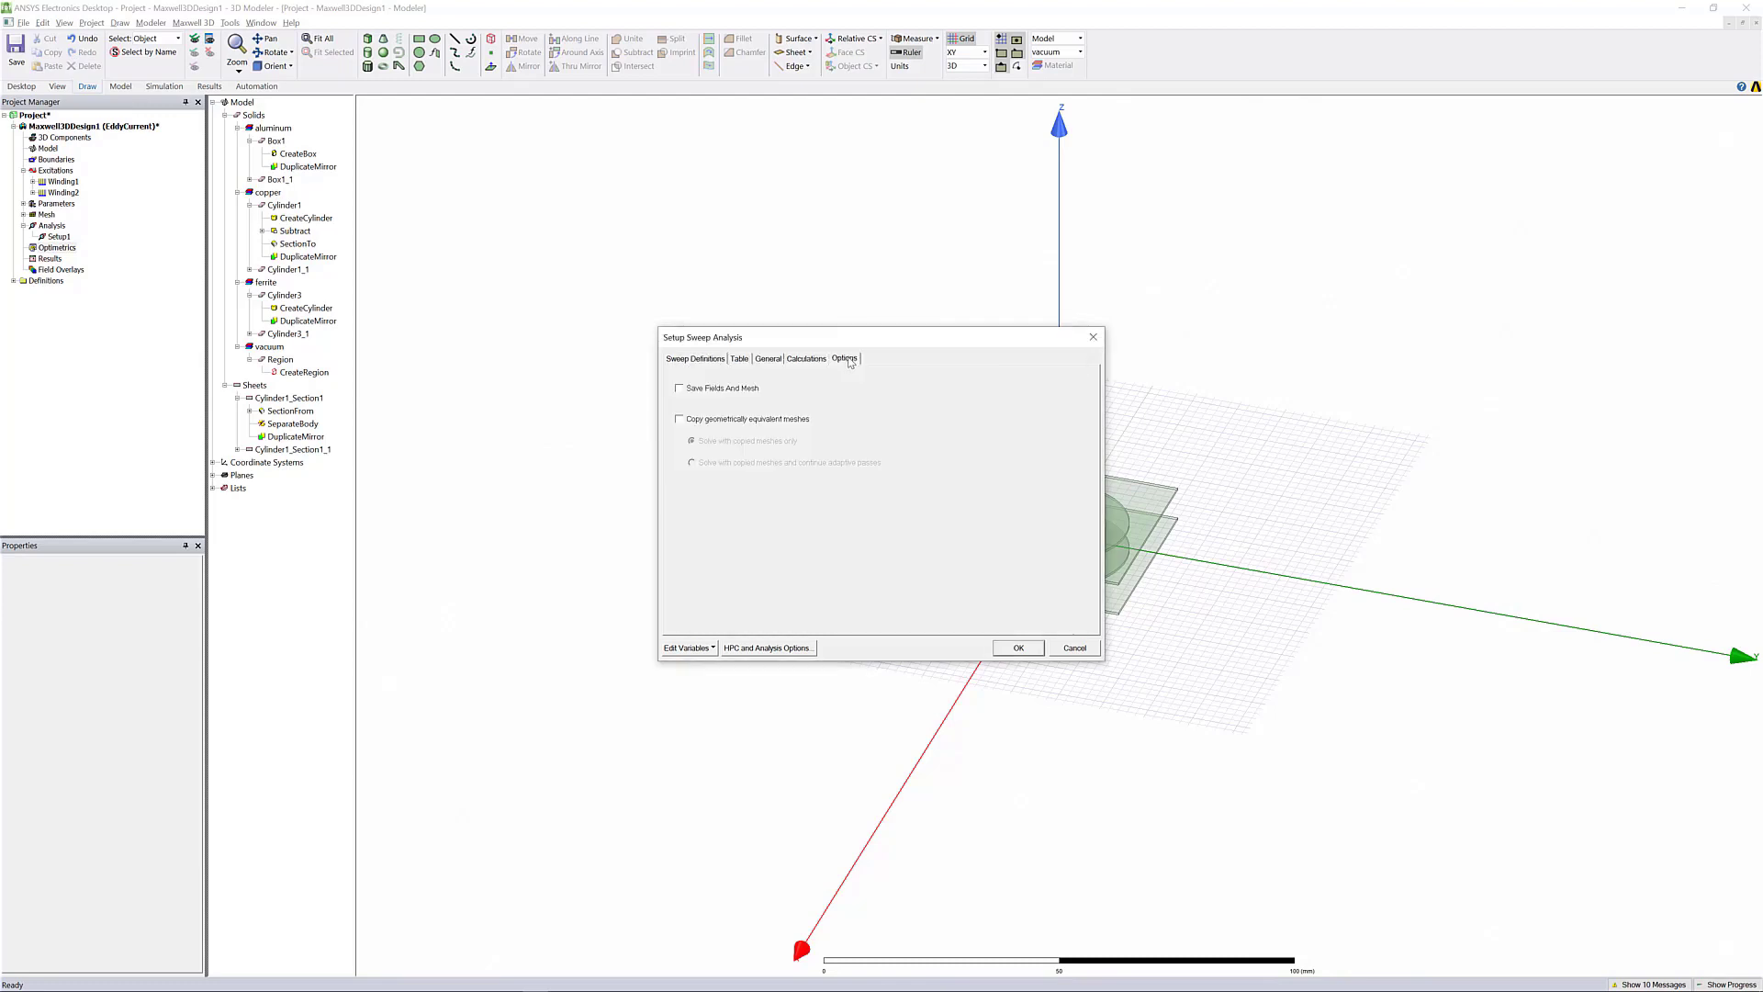
left_click(681, 389)
left_click(1018, 649)
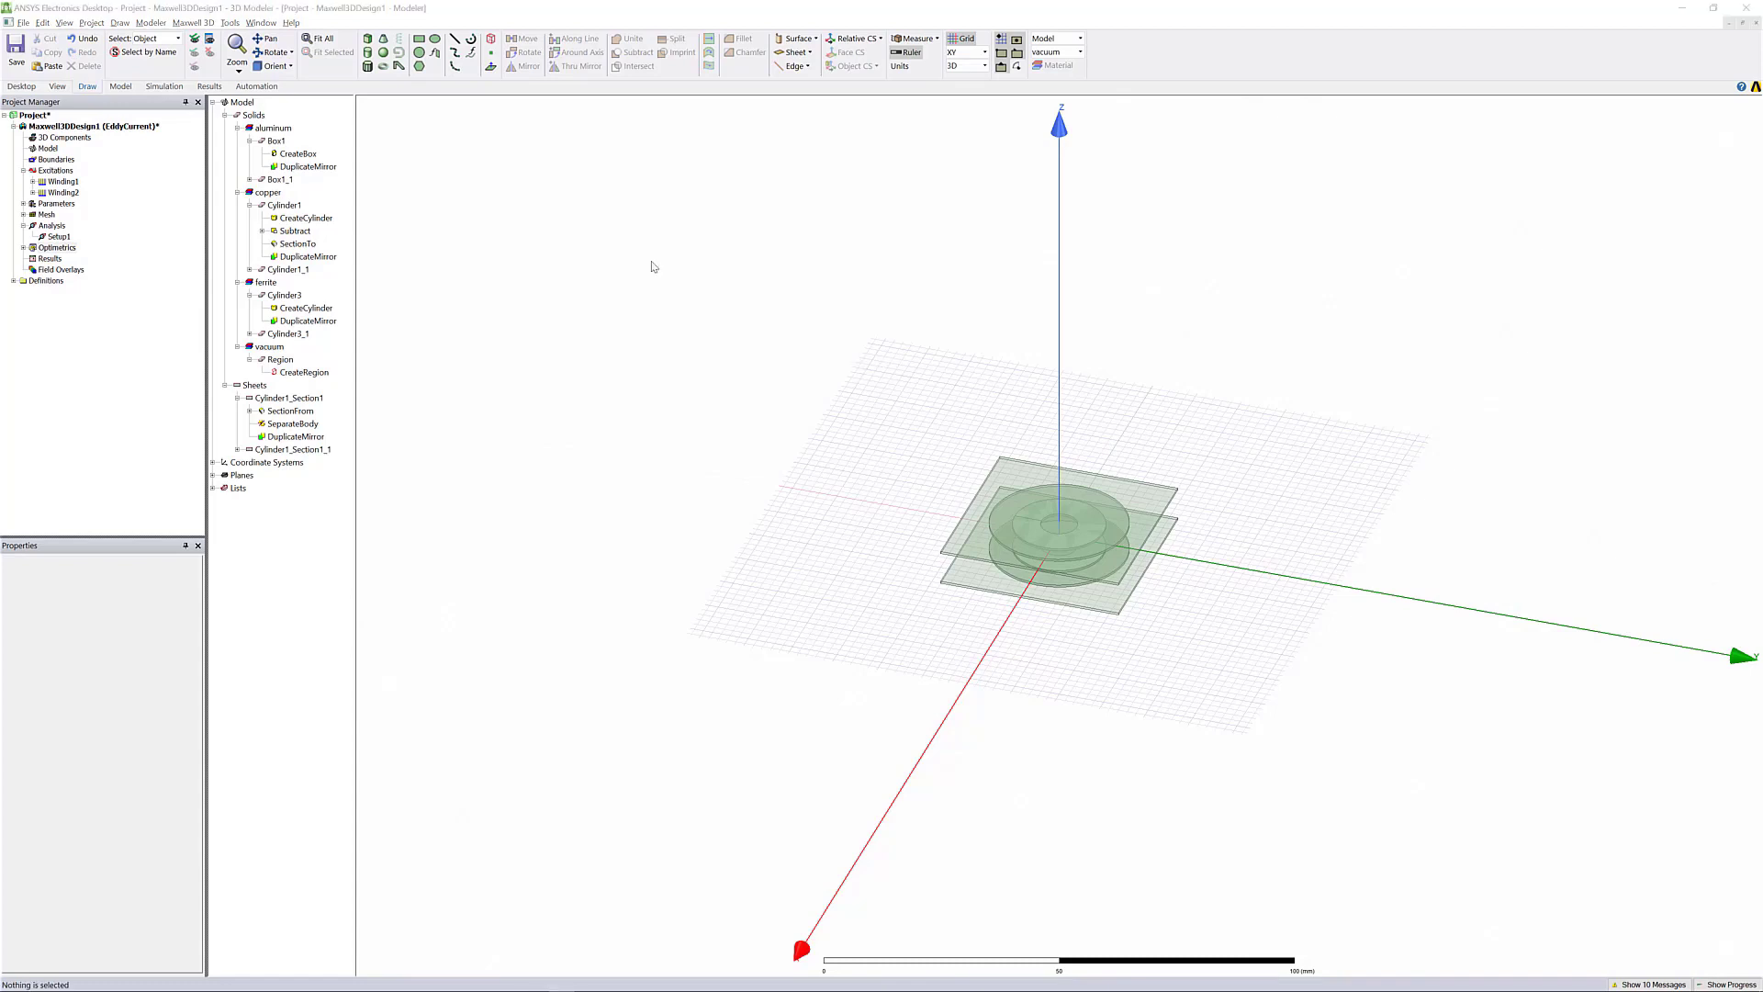
Analyze ParametricSetup1 under Optimetrics to solve the dist_offset sweep.
right_click(52, 252)
left_click(23, 248)
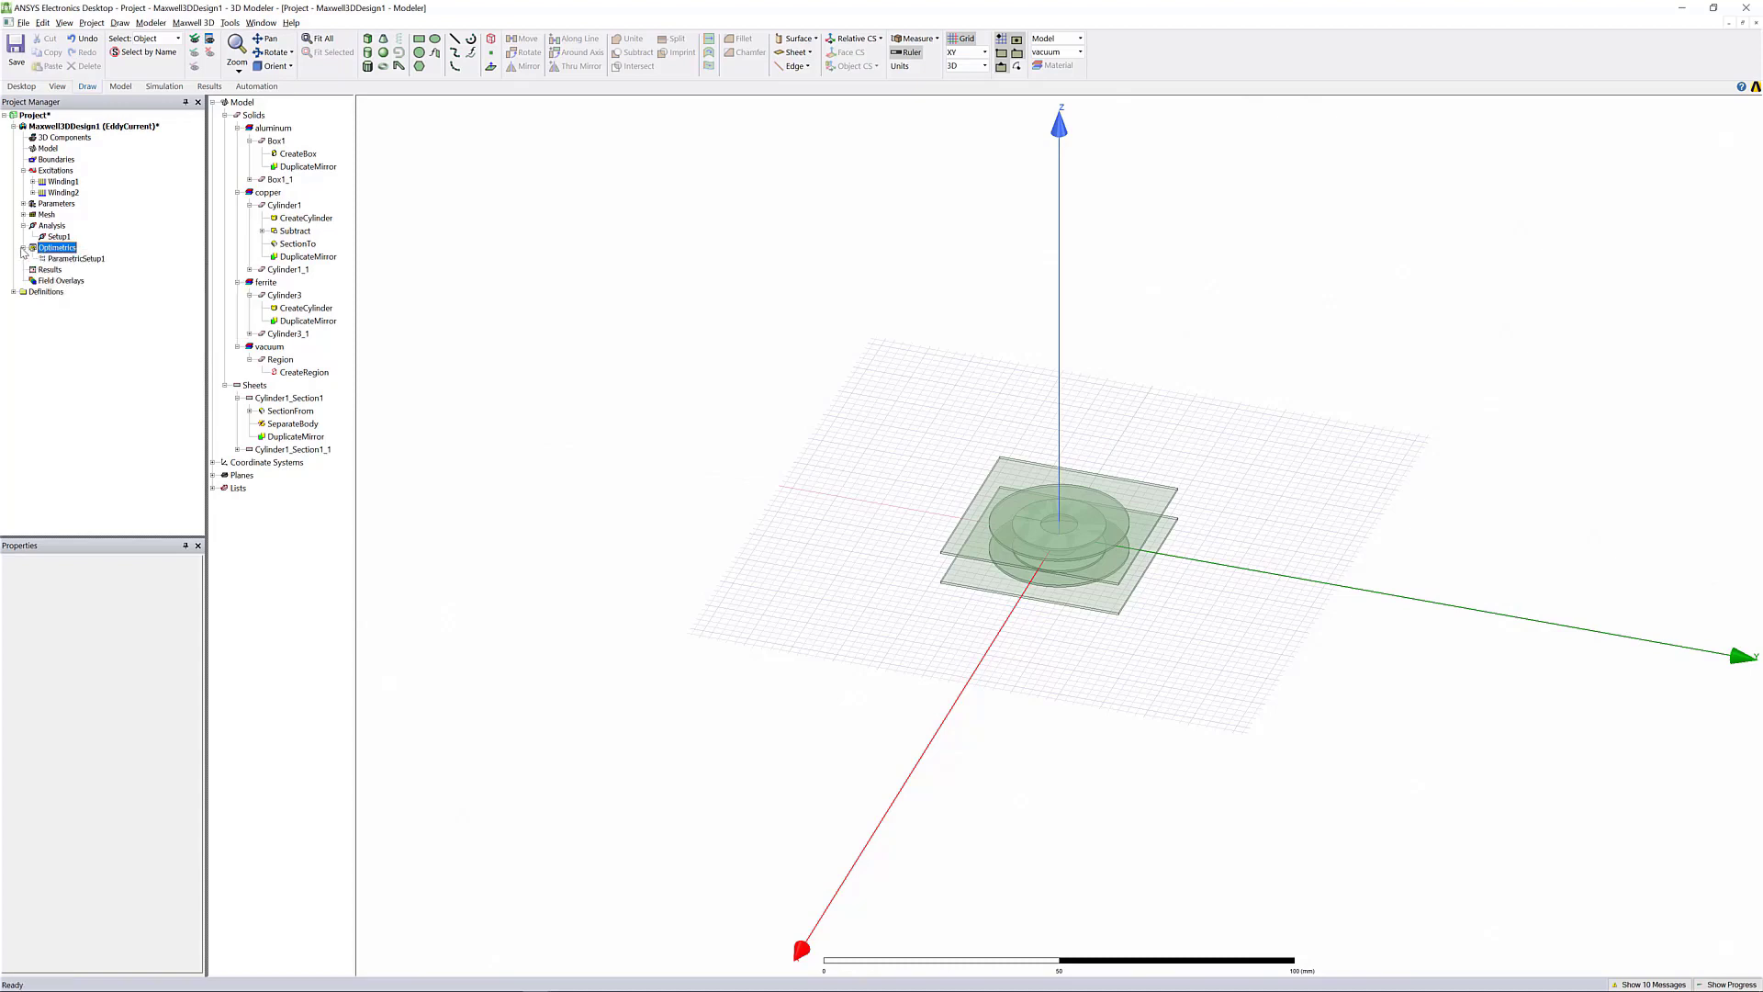
left_click(61, 259)
right_click(61, 263)
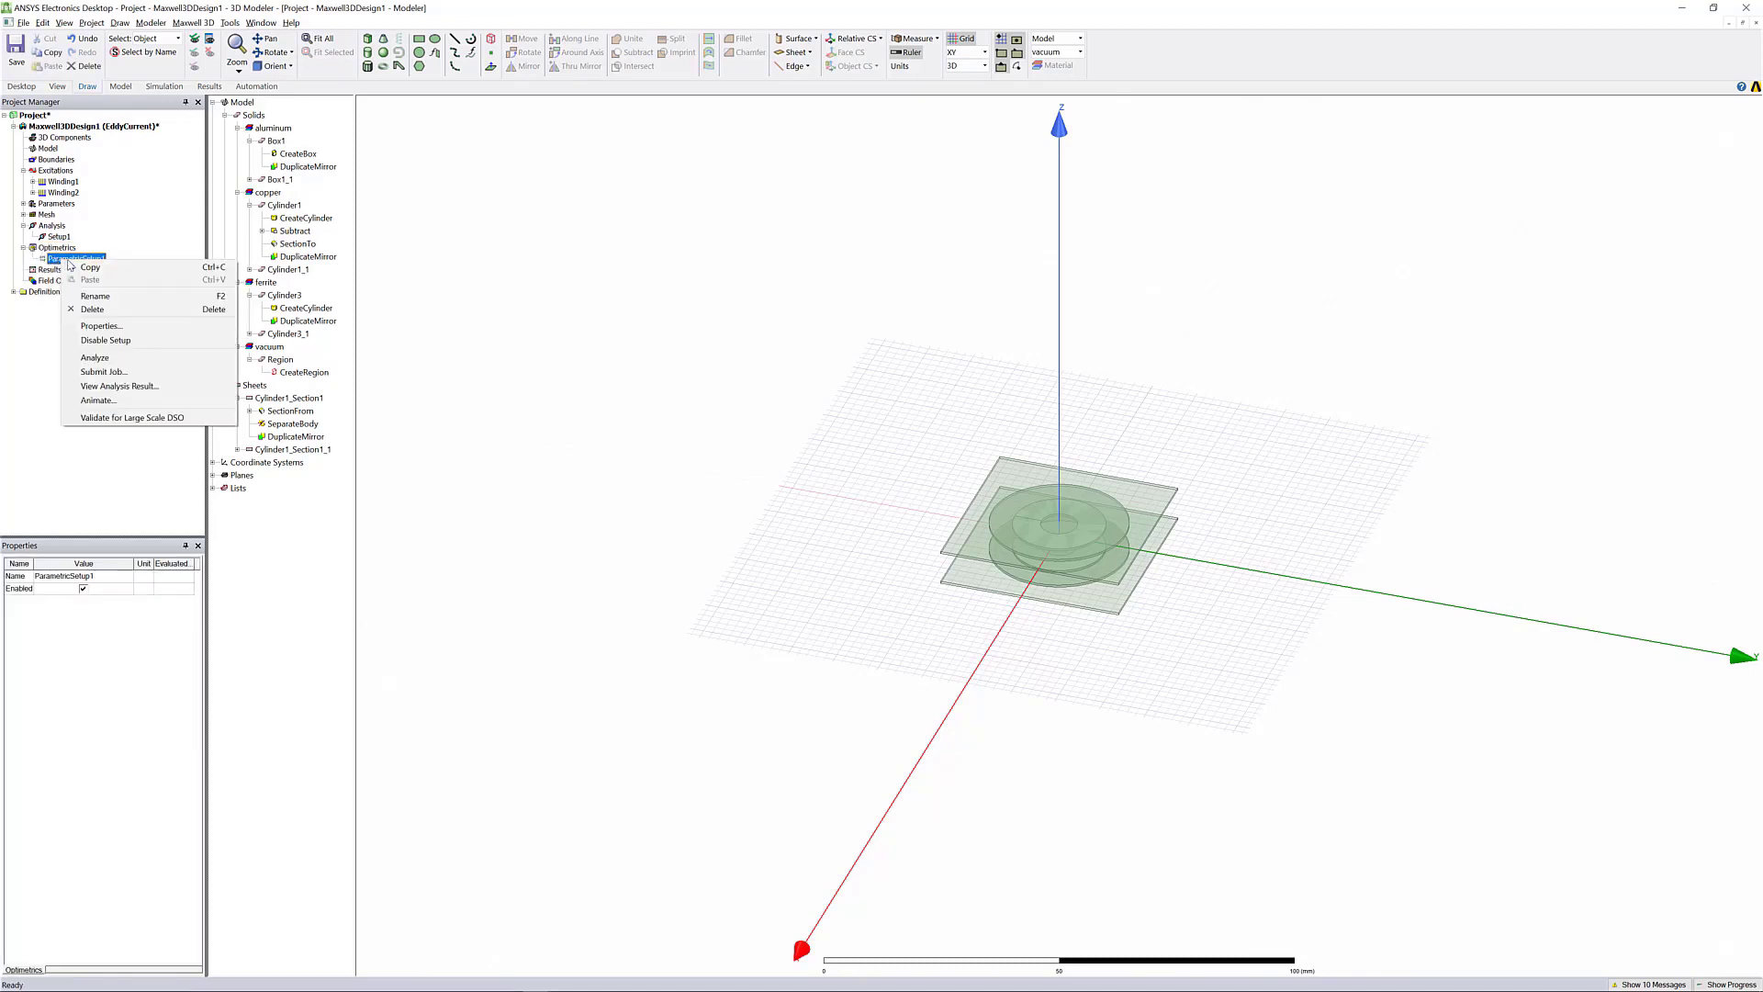
left_click(95, 357)
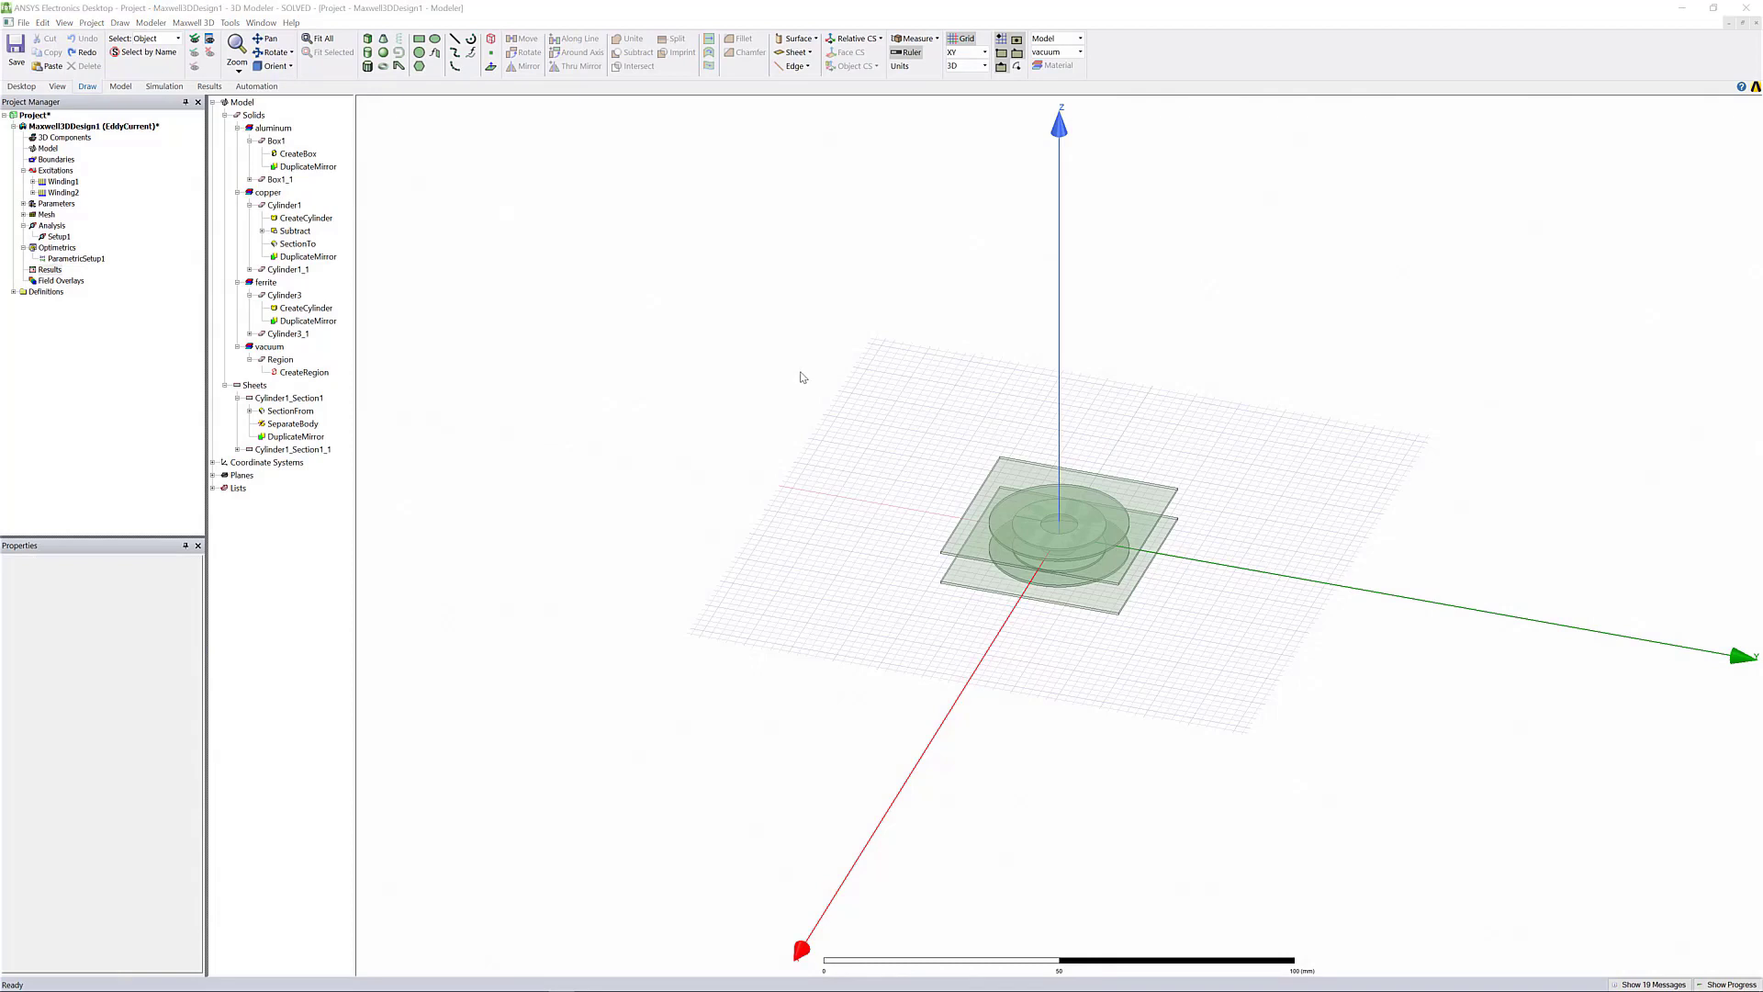
Create rectangular plot L Plot 1 of L(Winding1,Winding1) and L(Winding2,Winding1) versus dist_offset.
right_click(51, 270)
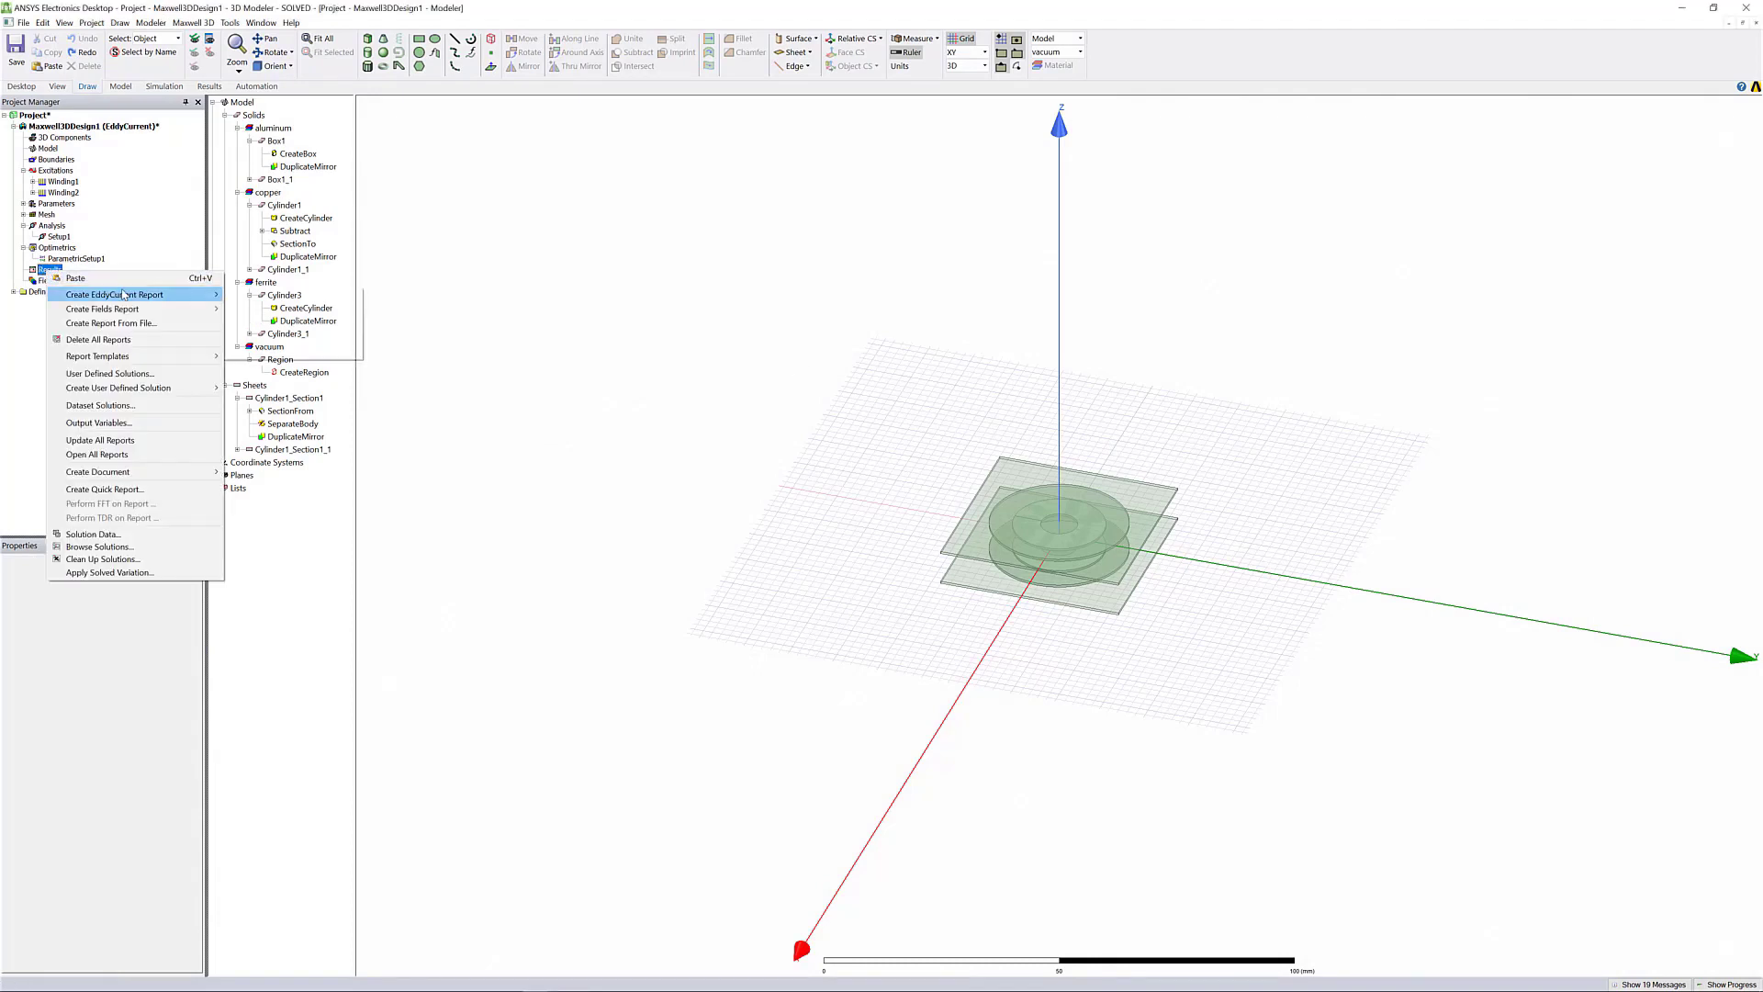
mouse_move(124, 294)
left_click(267, 295)
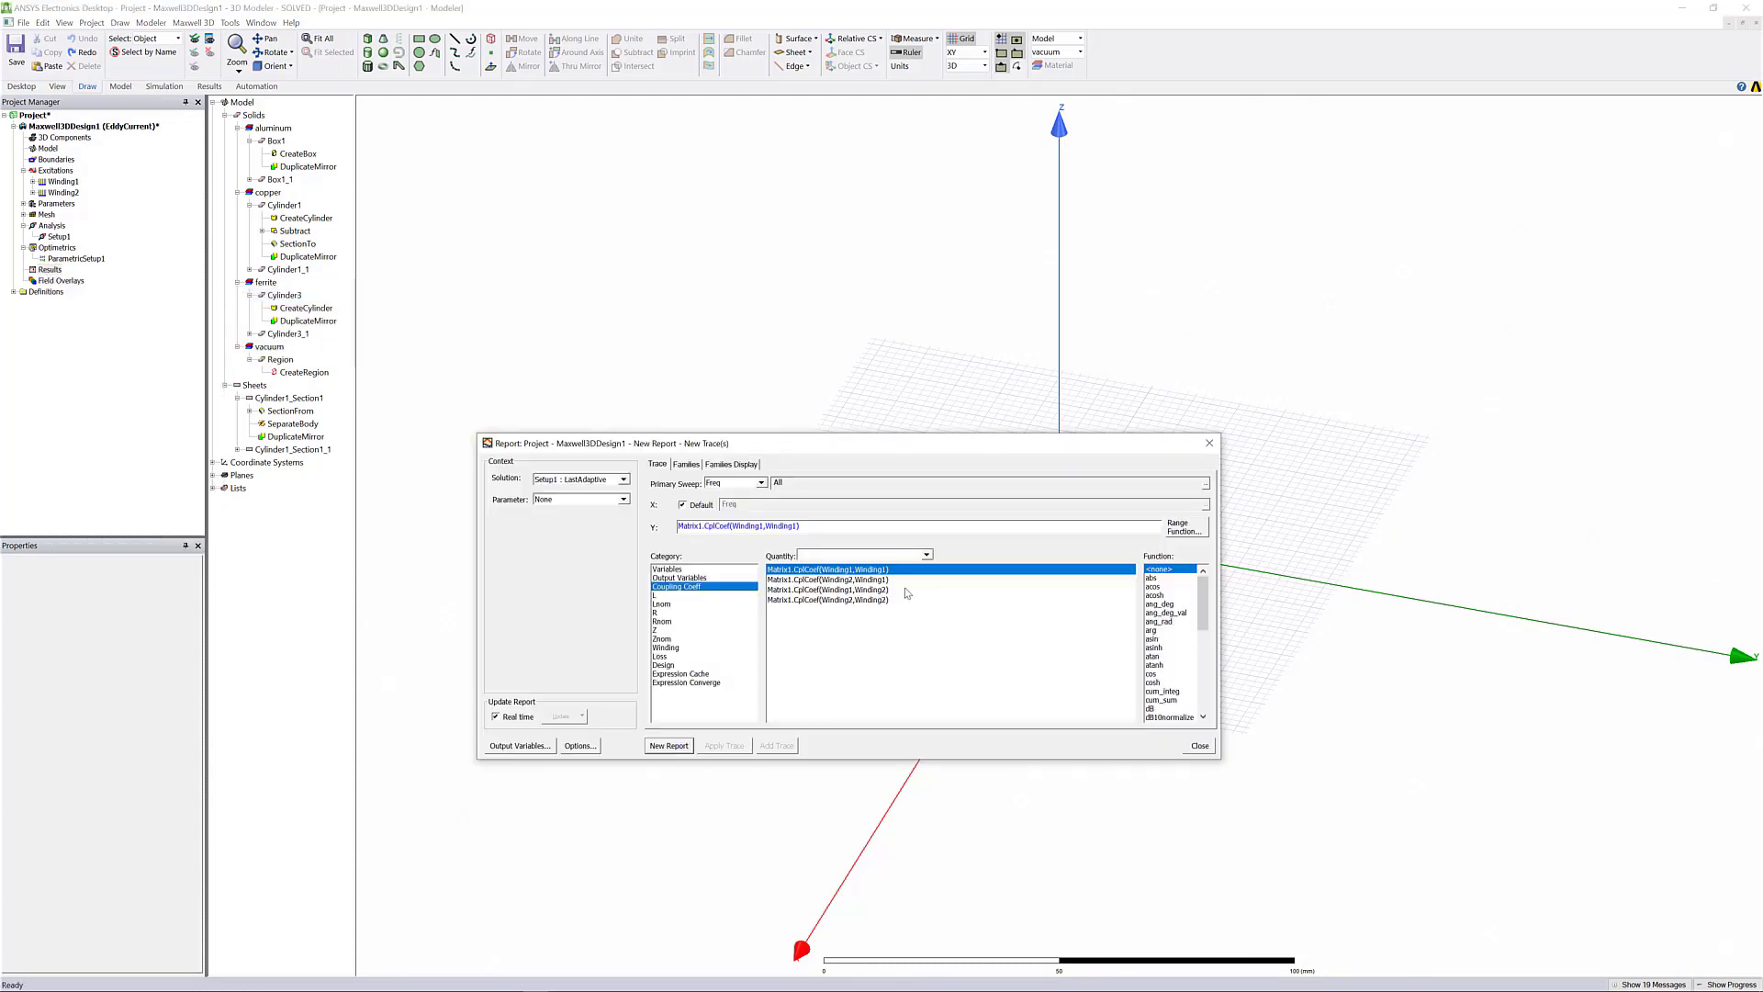
left_click(760, 483)
left_click(744, 505)
left_click(659, 596)
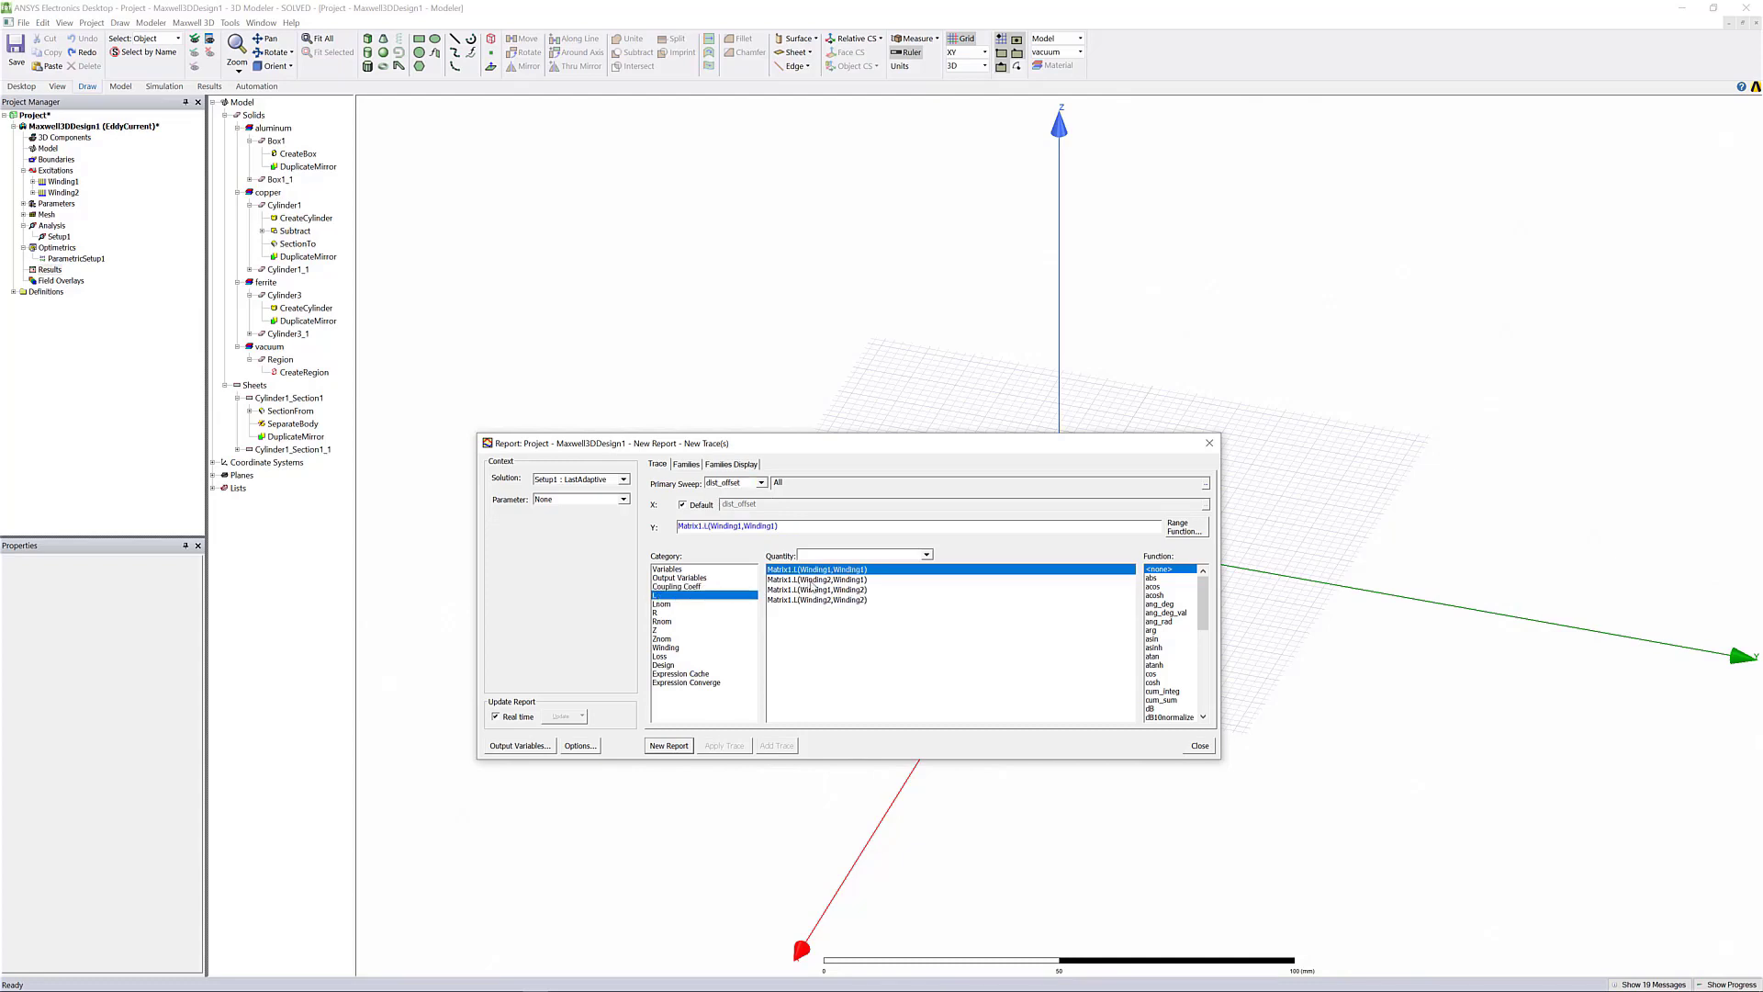
left_click(812, 581, "ctrl")
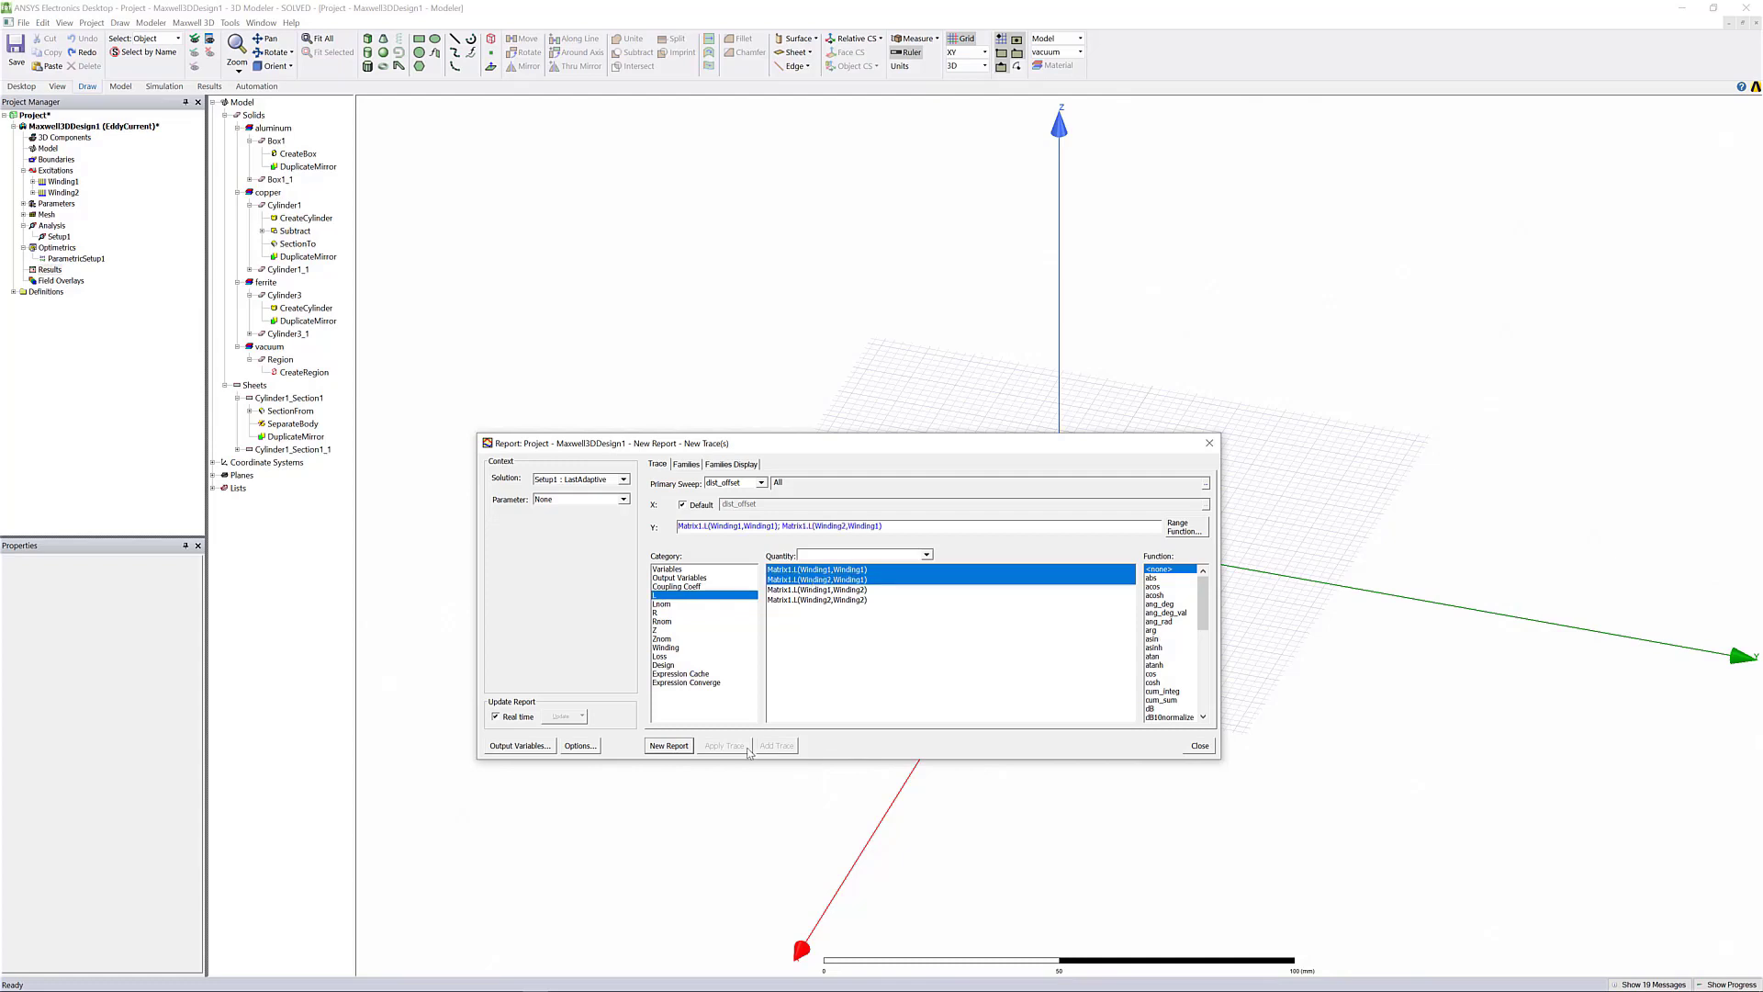
left_click(671, 747)
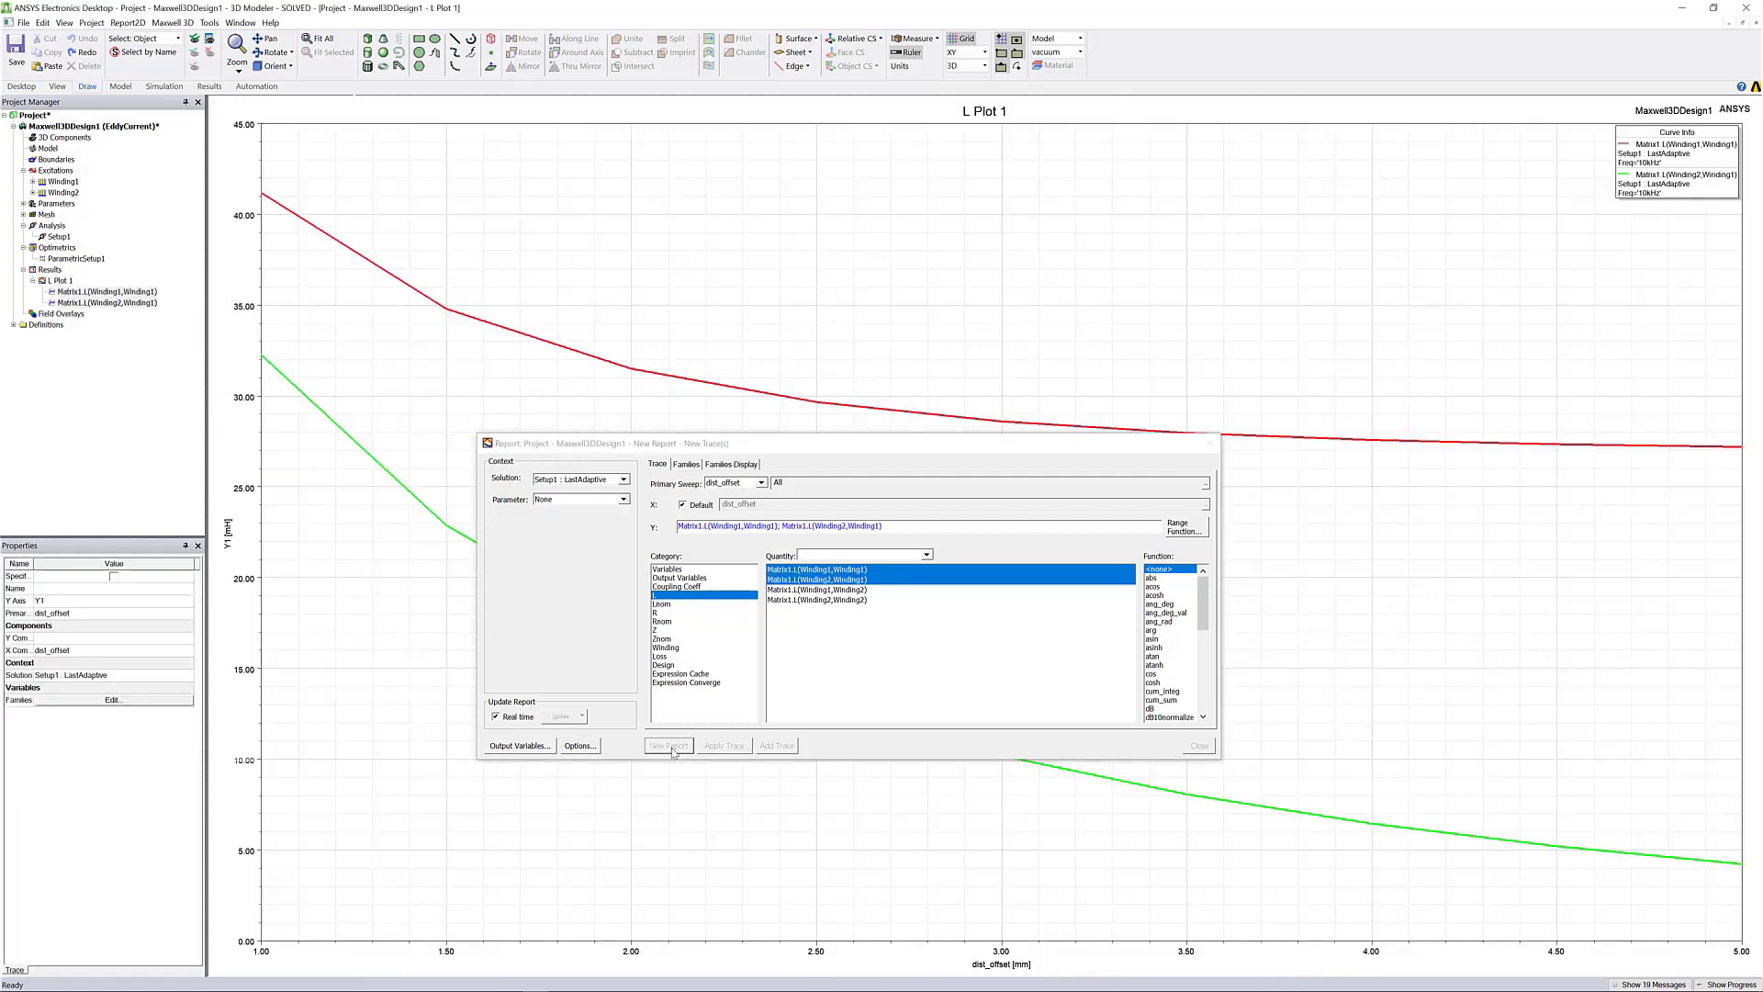
left_click(1210, 445)
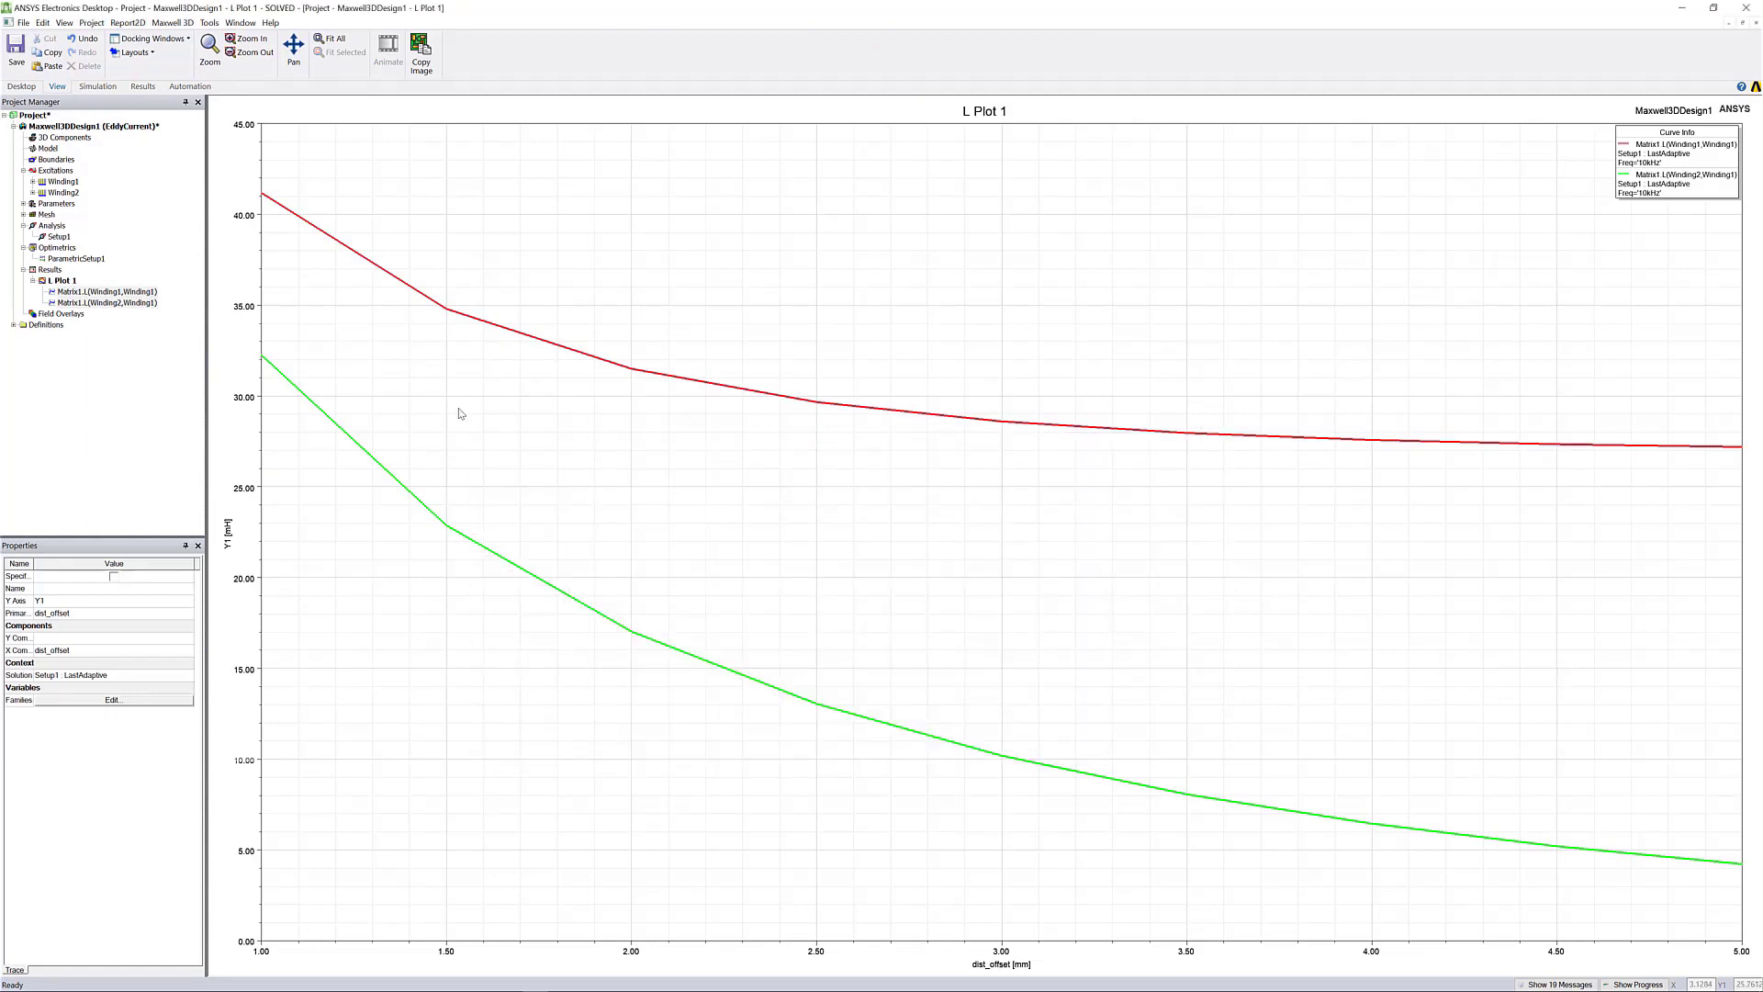
Create Winding Plot 1 graphing InducedVoltage of Winding1 and Winding2 versus dist_offset.
left_click(57, 270)
right_click(53, 270)
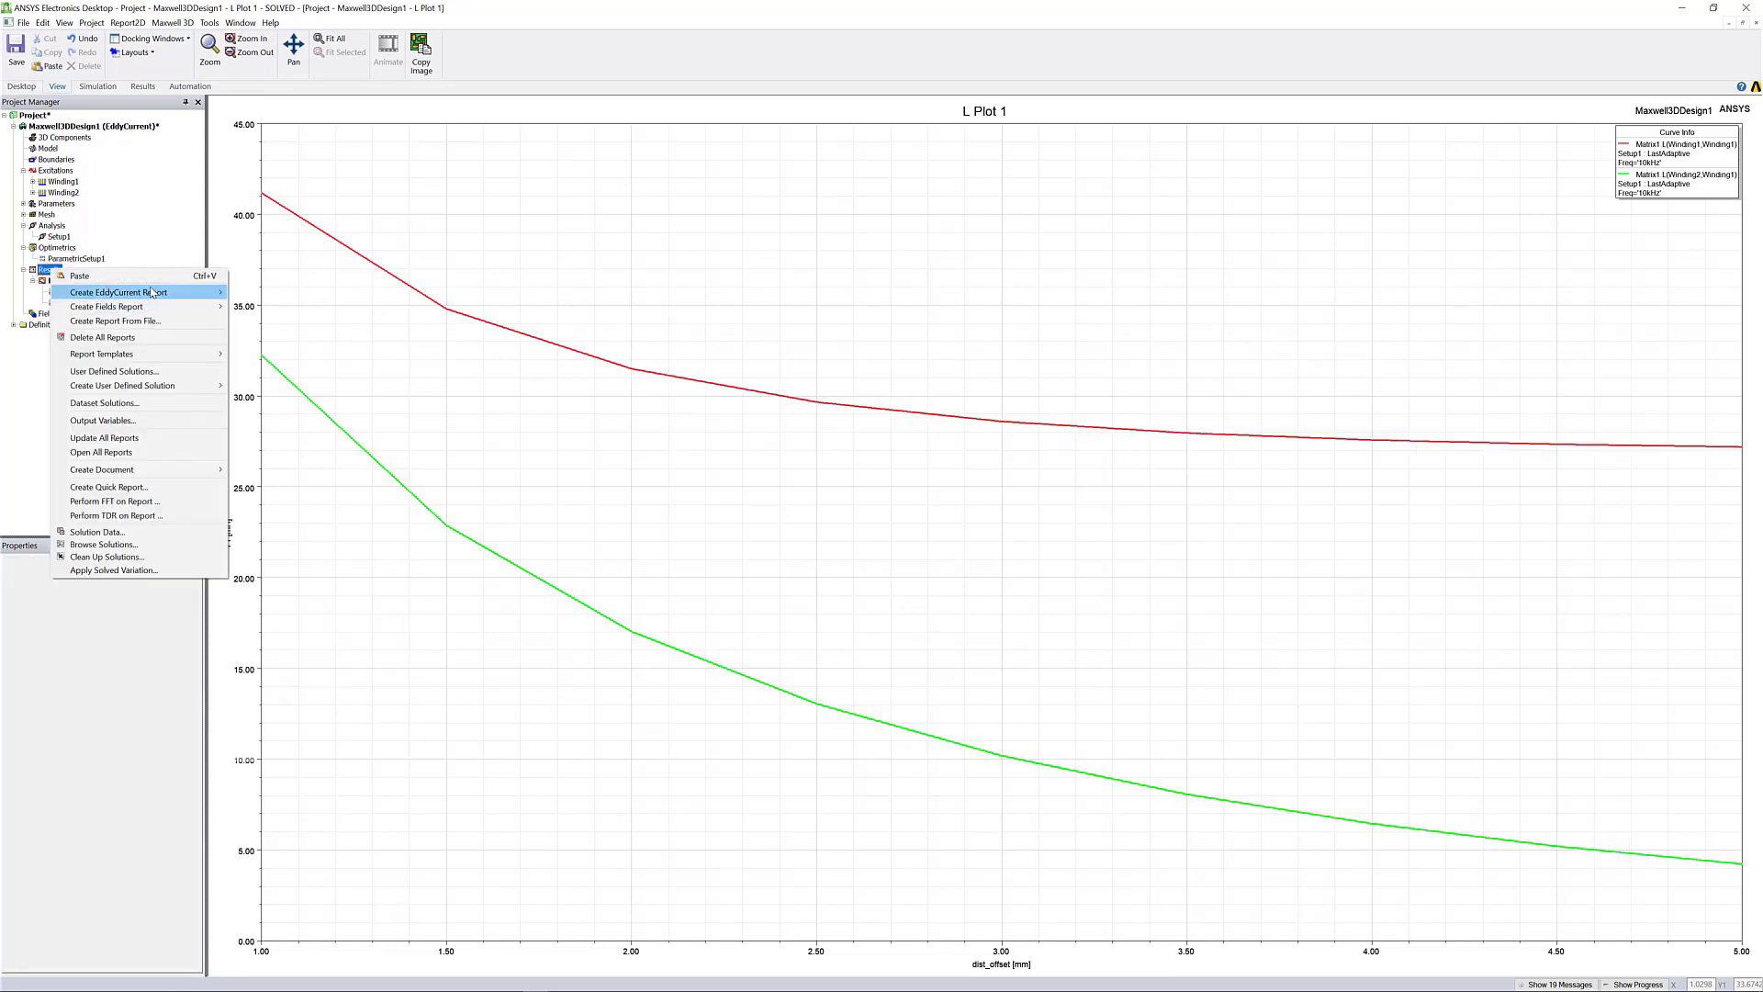
mouse_move(152, 292)
left_click(262, 292)
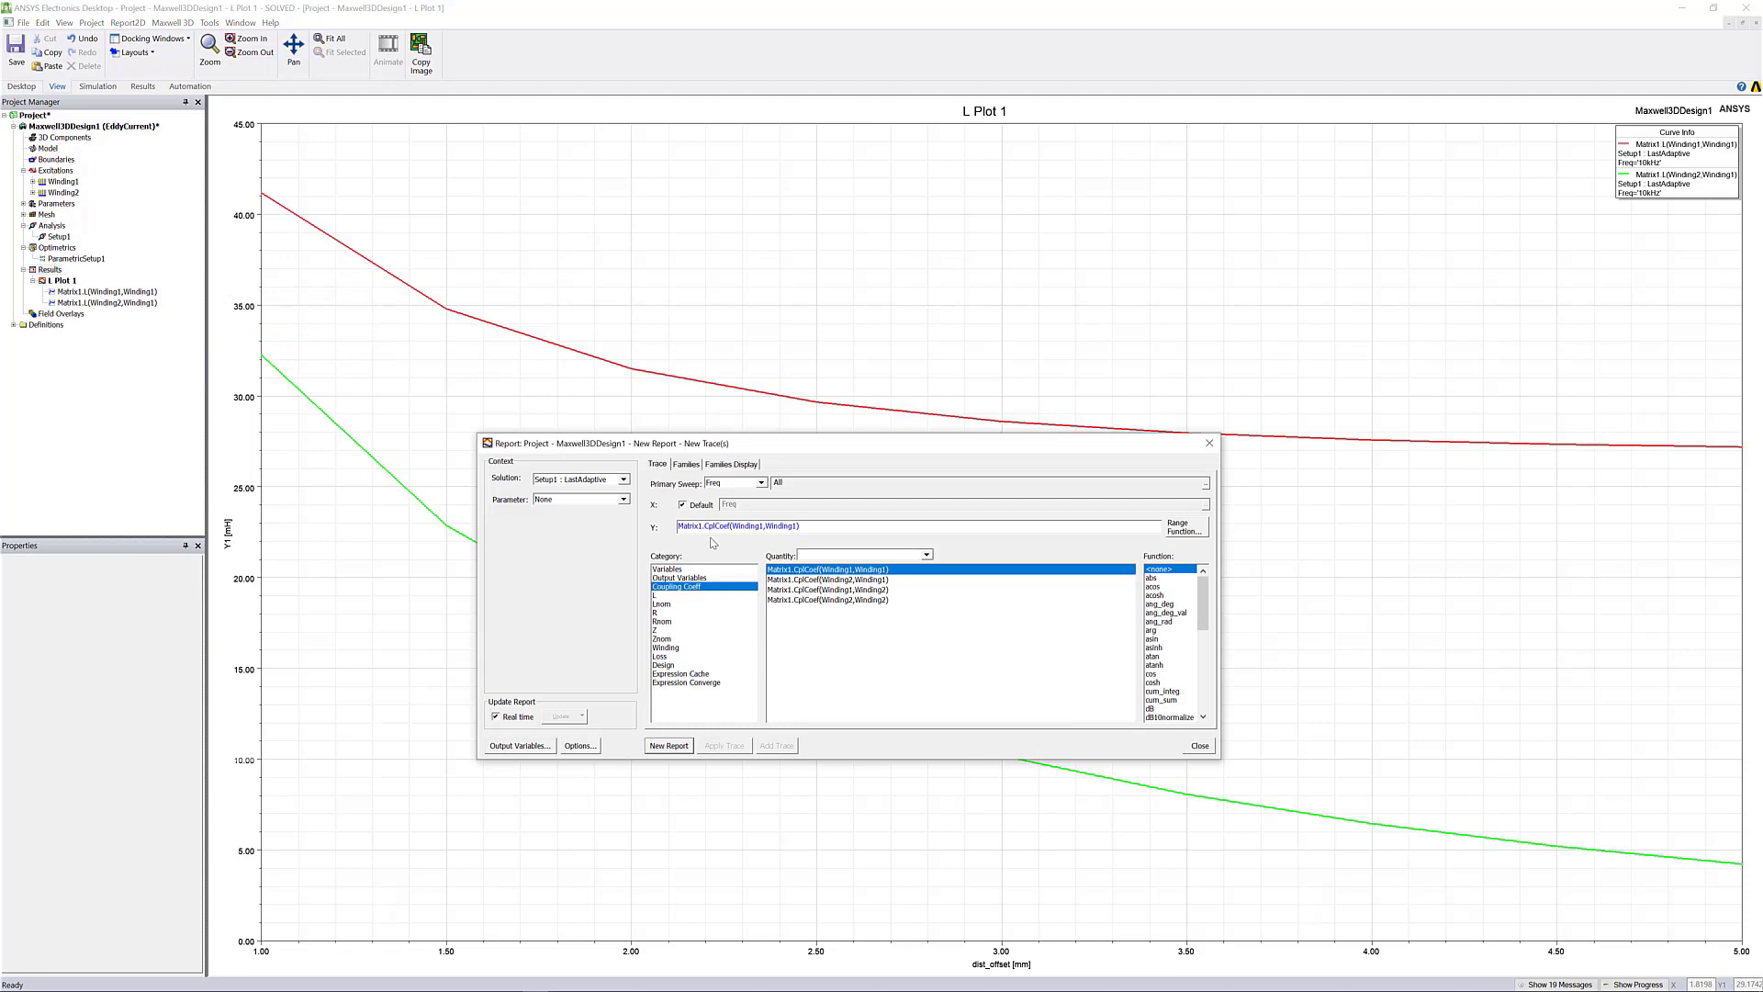
left_click(760, 483)
left_click(732, 503)
left_click(678, 649)
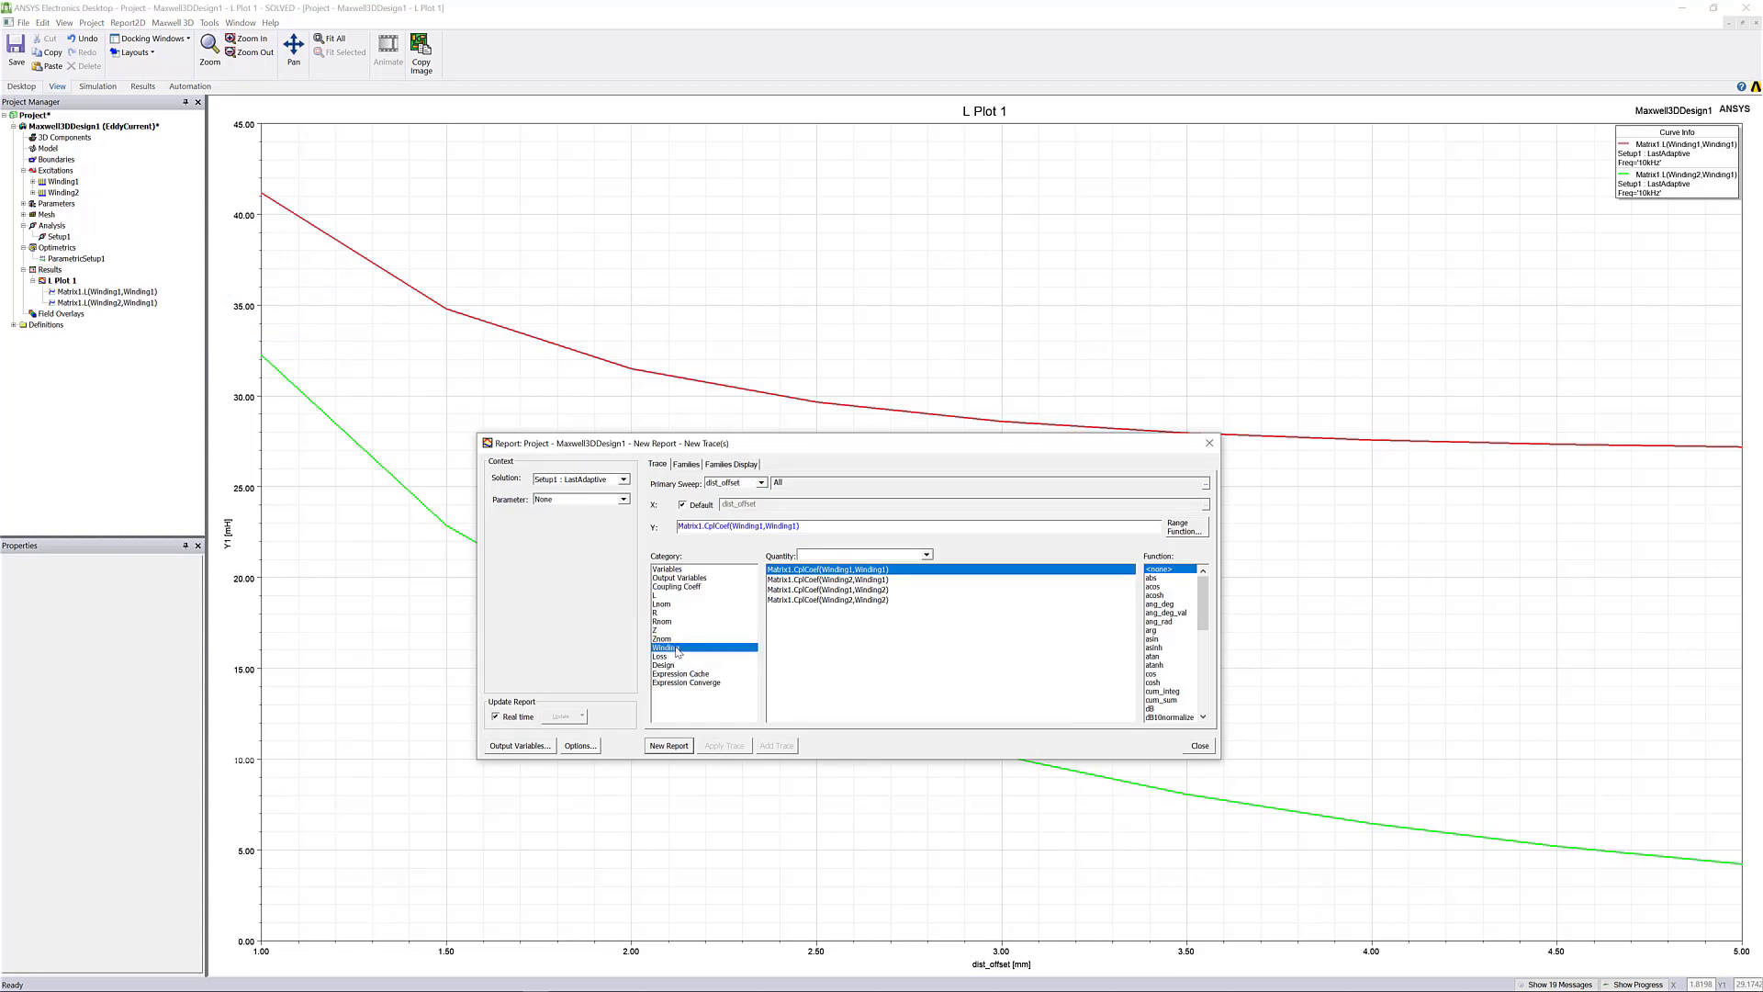
left_click(804, 580)
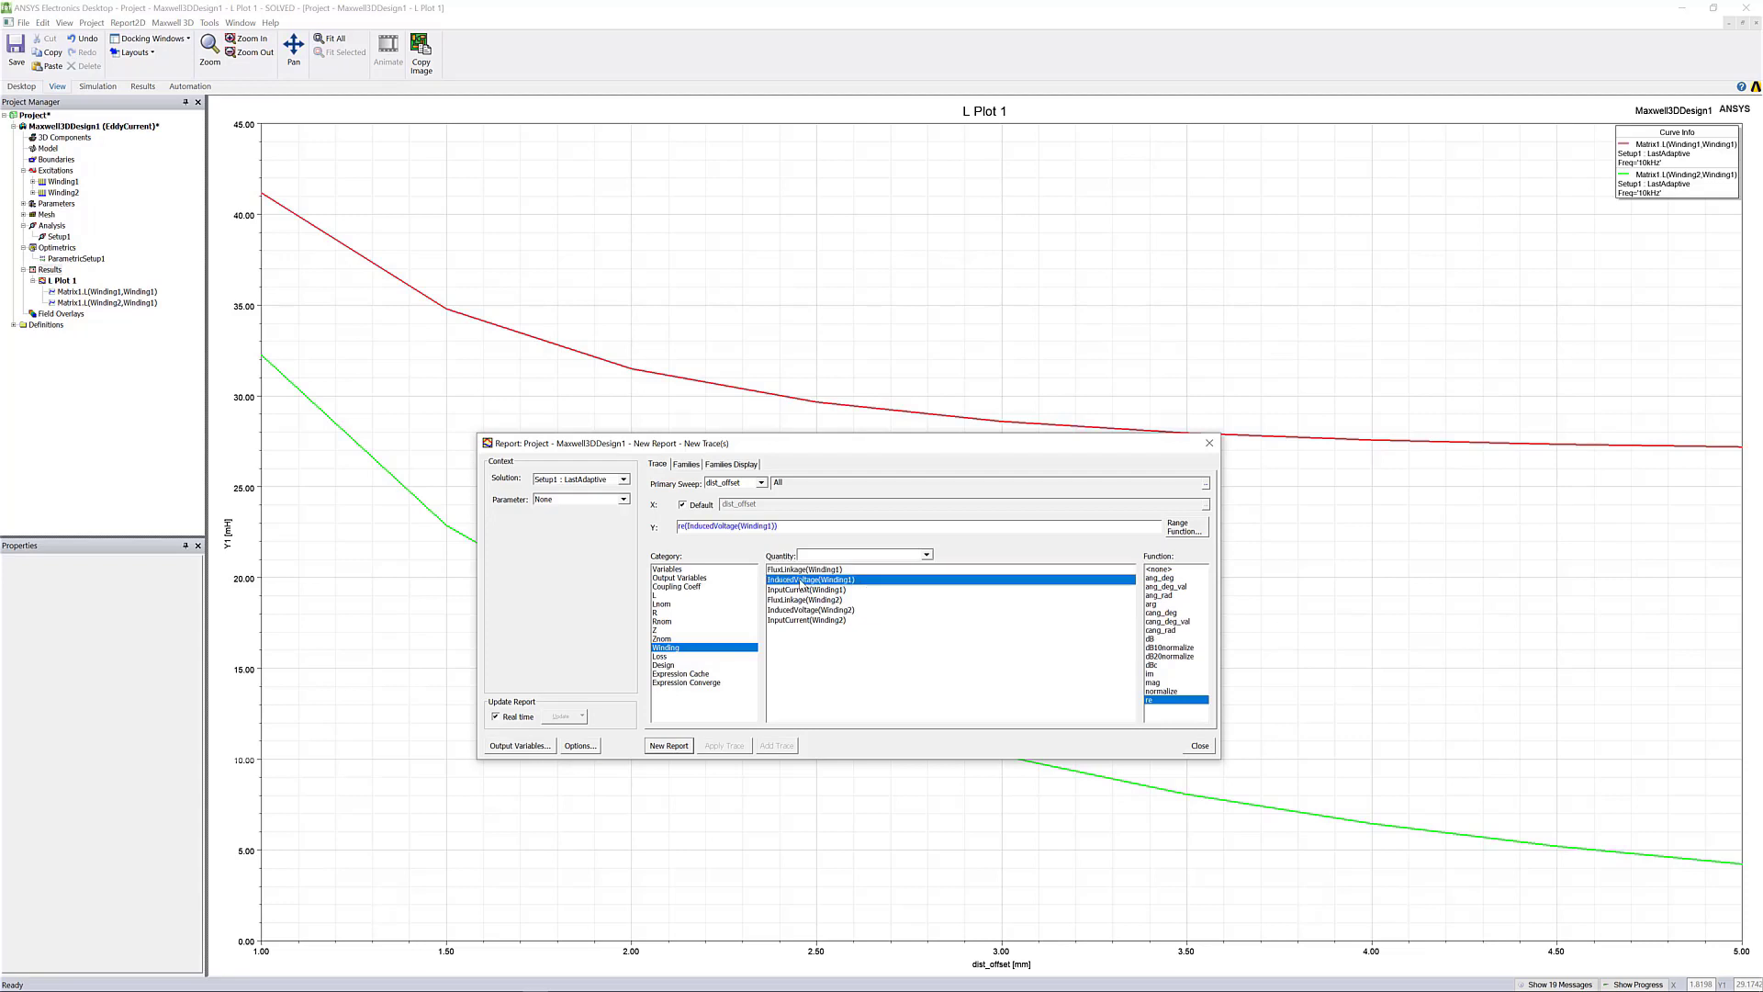
left_click(810, 611, "ctrl")
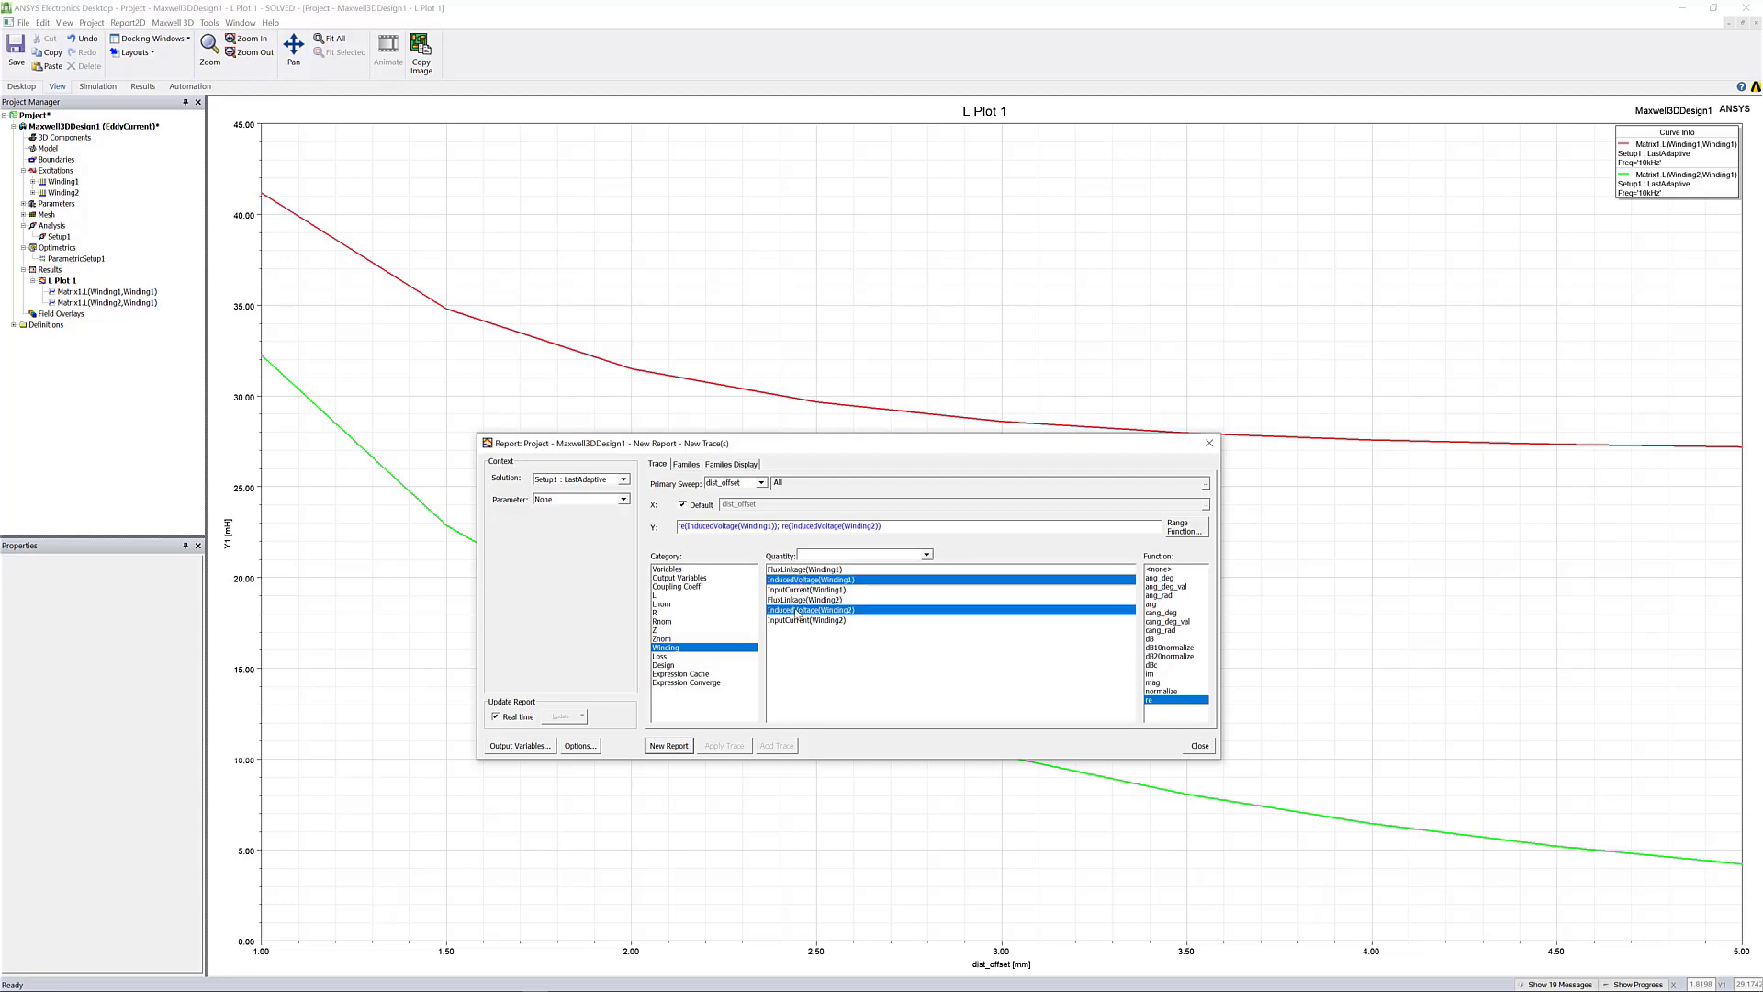
left_click(669, 748)
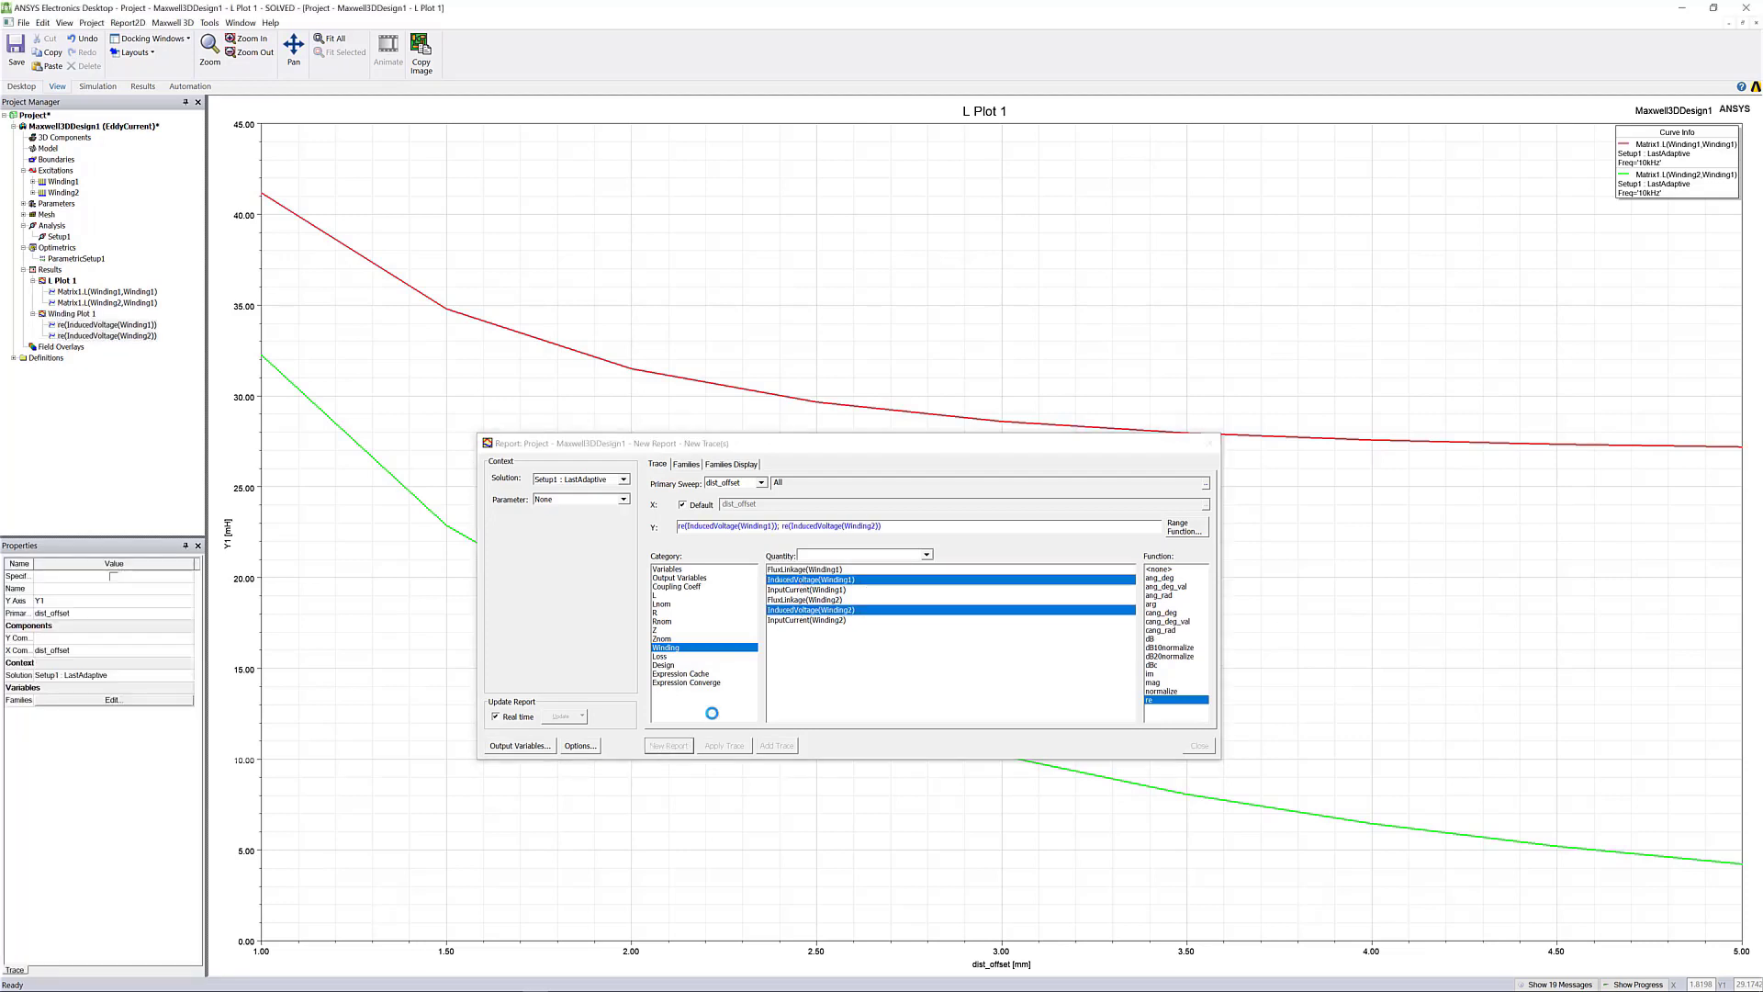
left_click(1208, 445)
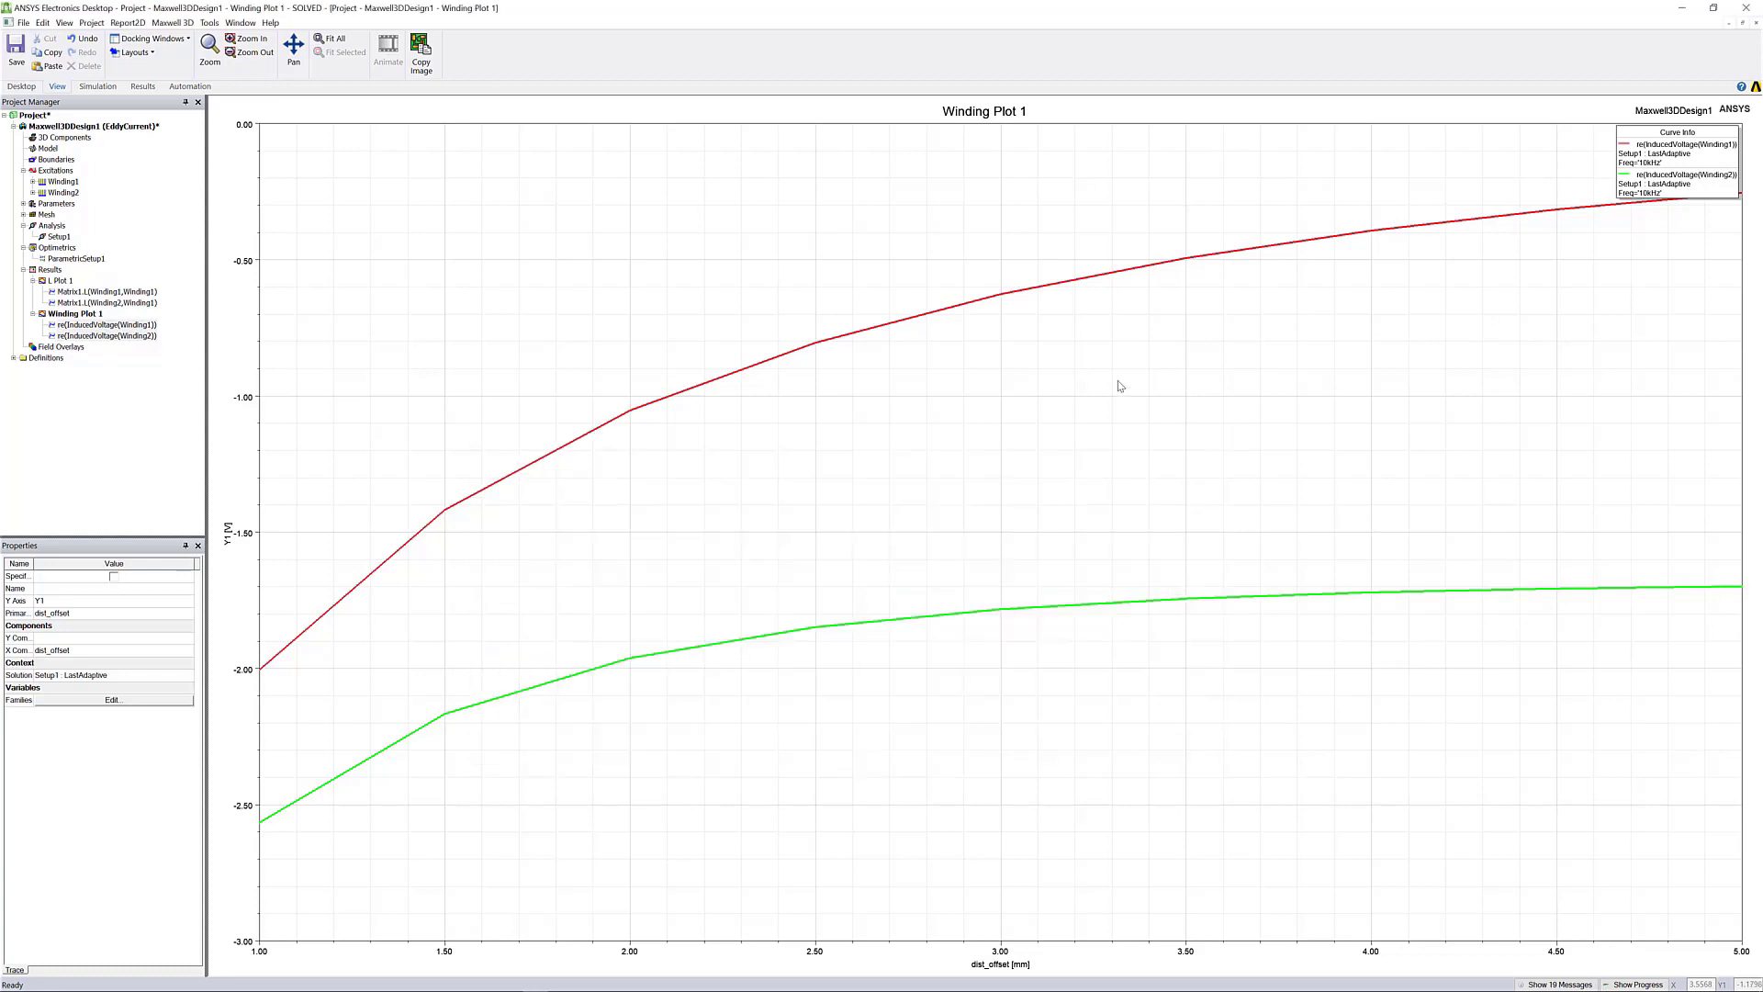
left_click(551, 267)
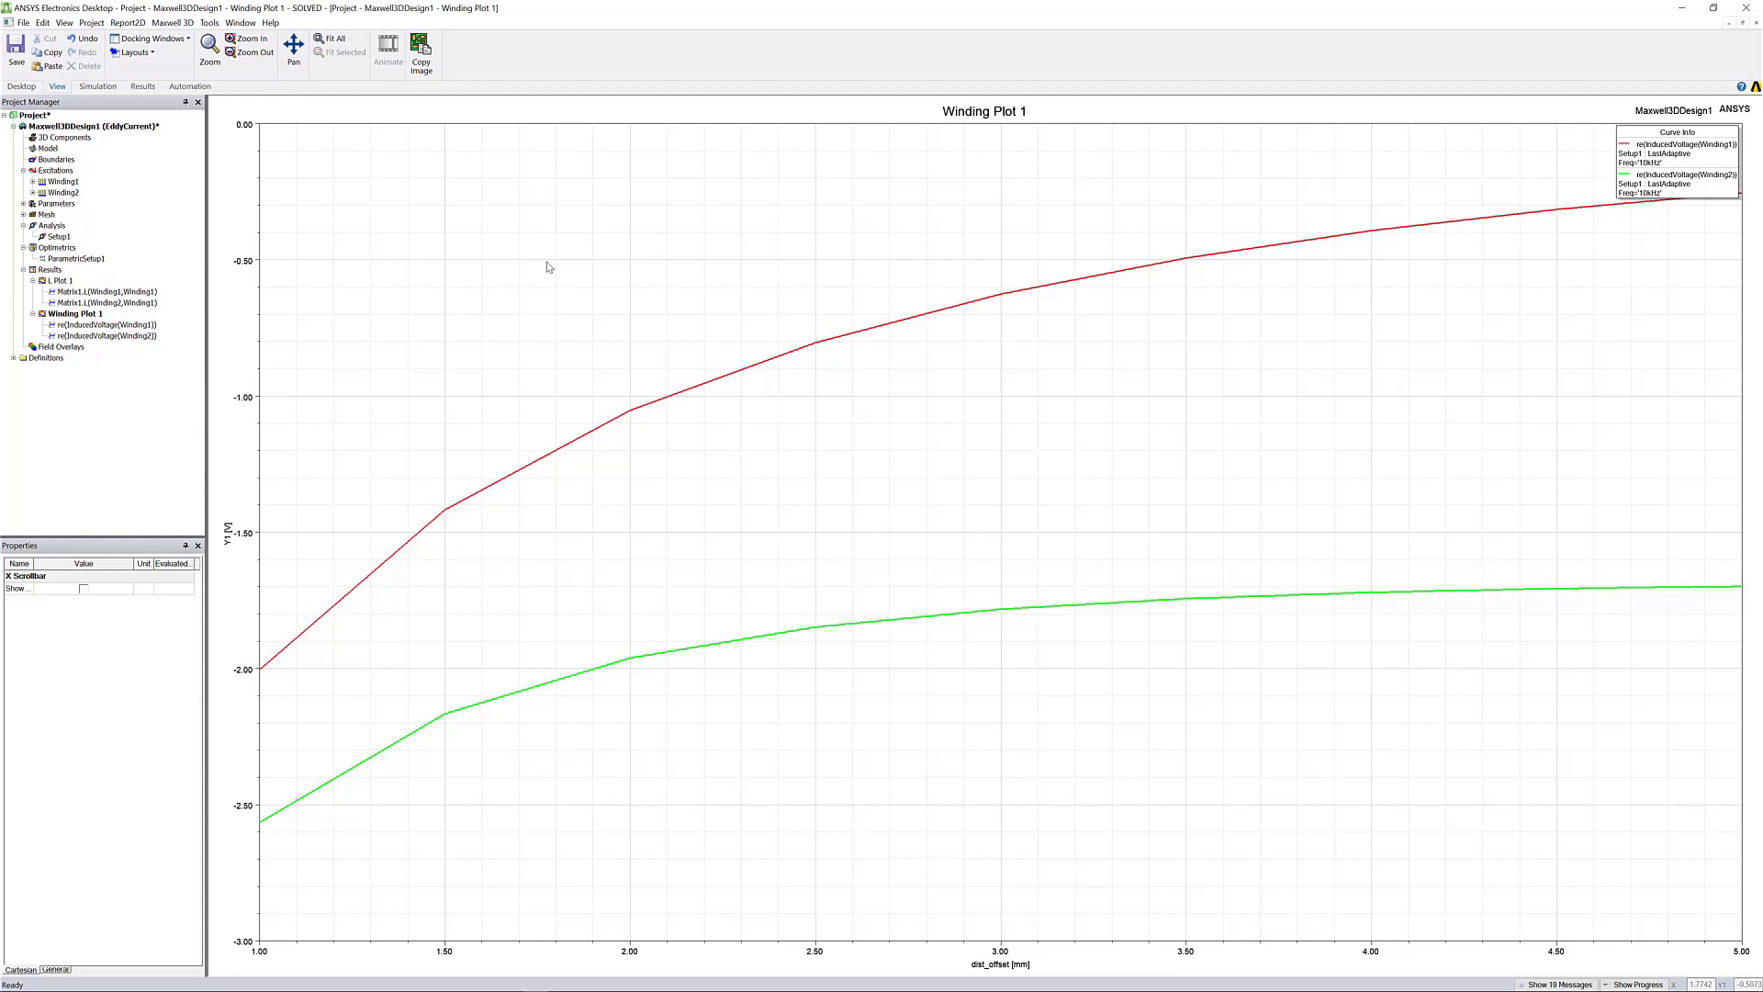
Create Loss Plot 1 graphing SolidLoss versus dist_offset, then select its plot grid.
left_click(50, 270)
right_click(51, 274)
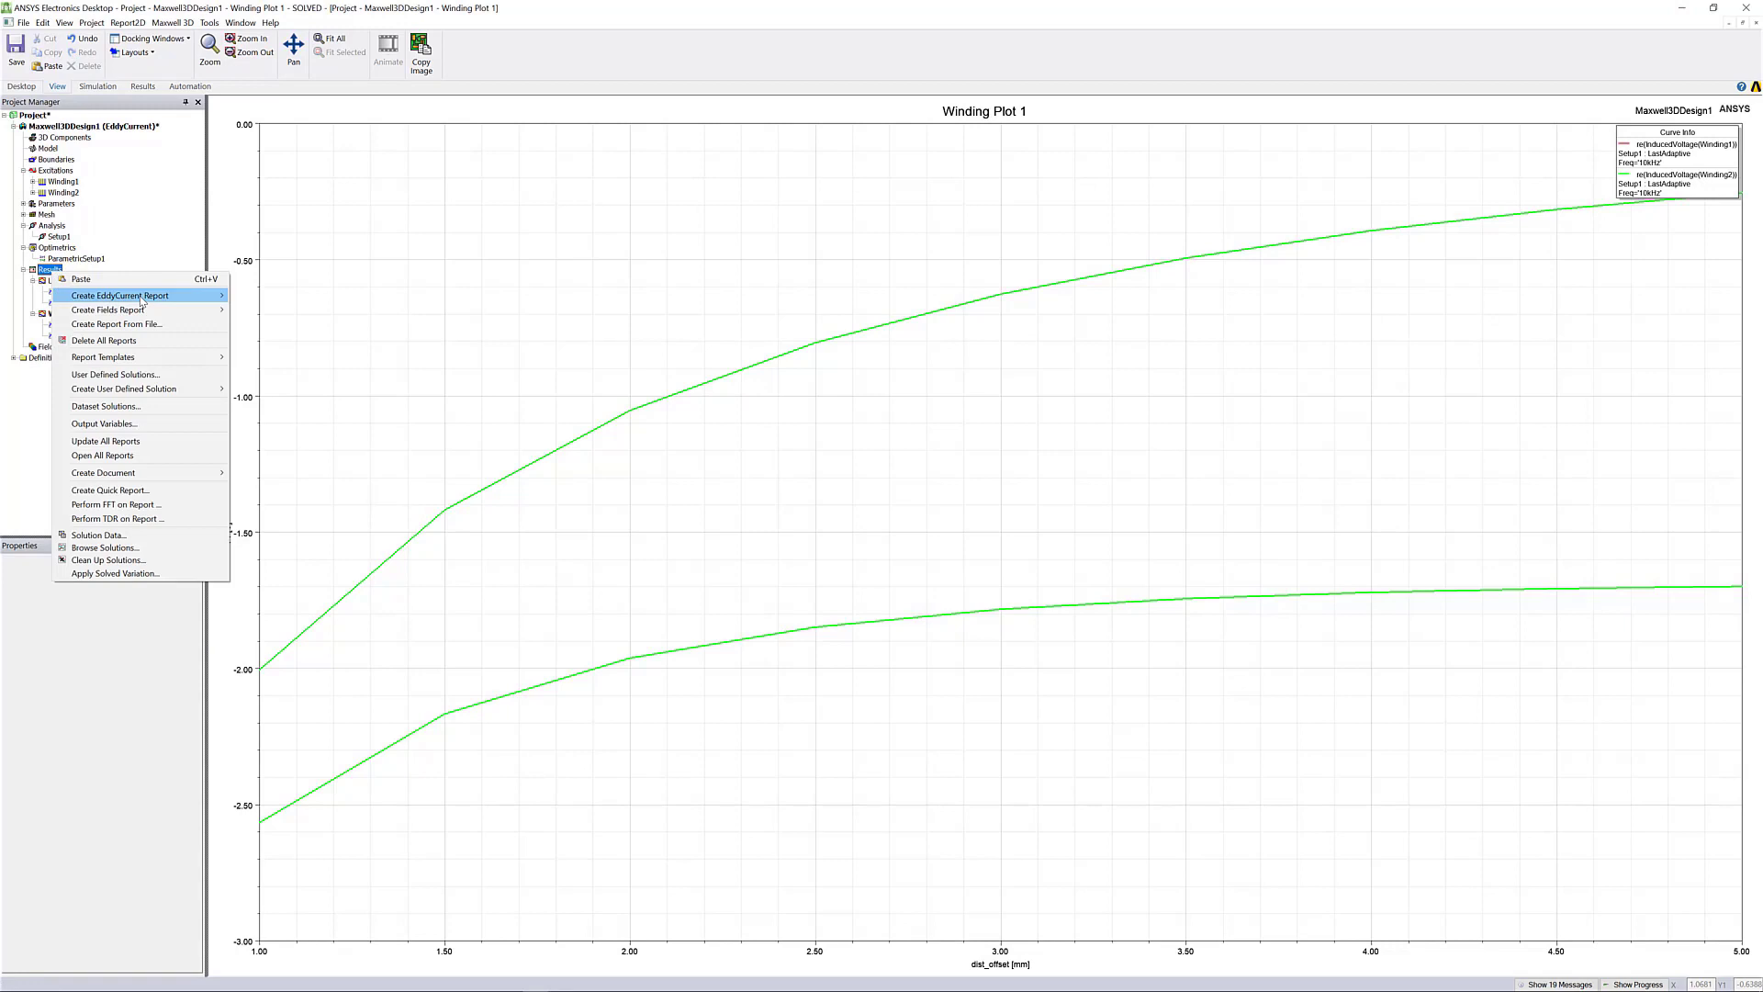
mouse_move(145, 300)
left_click(257, 297)
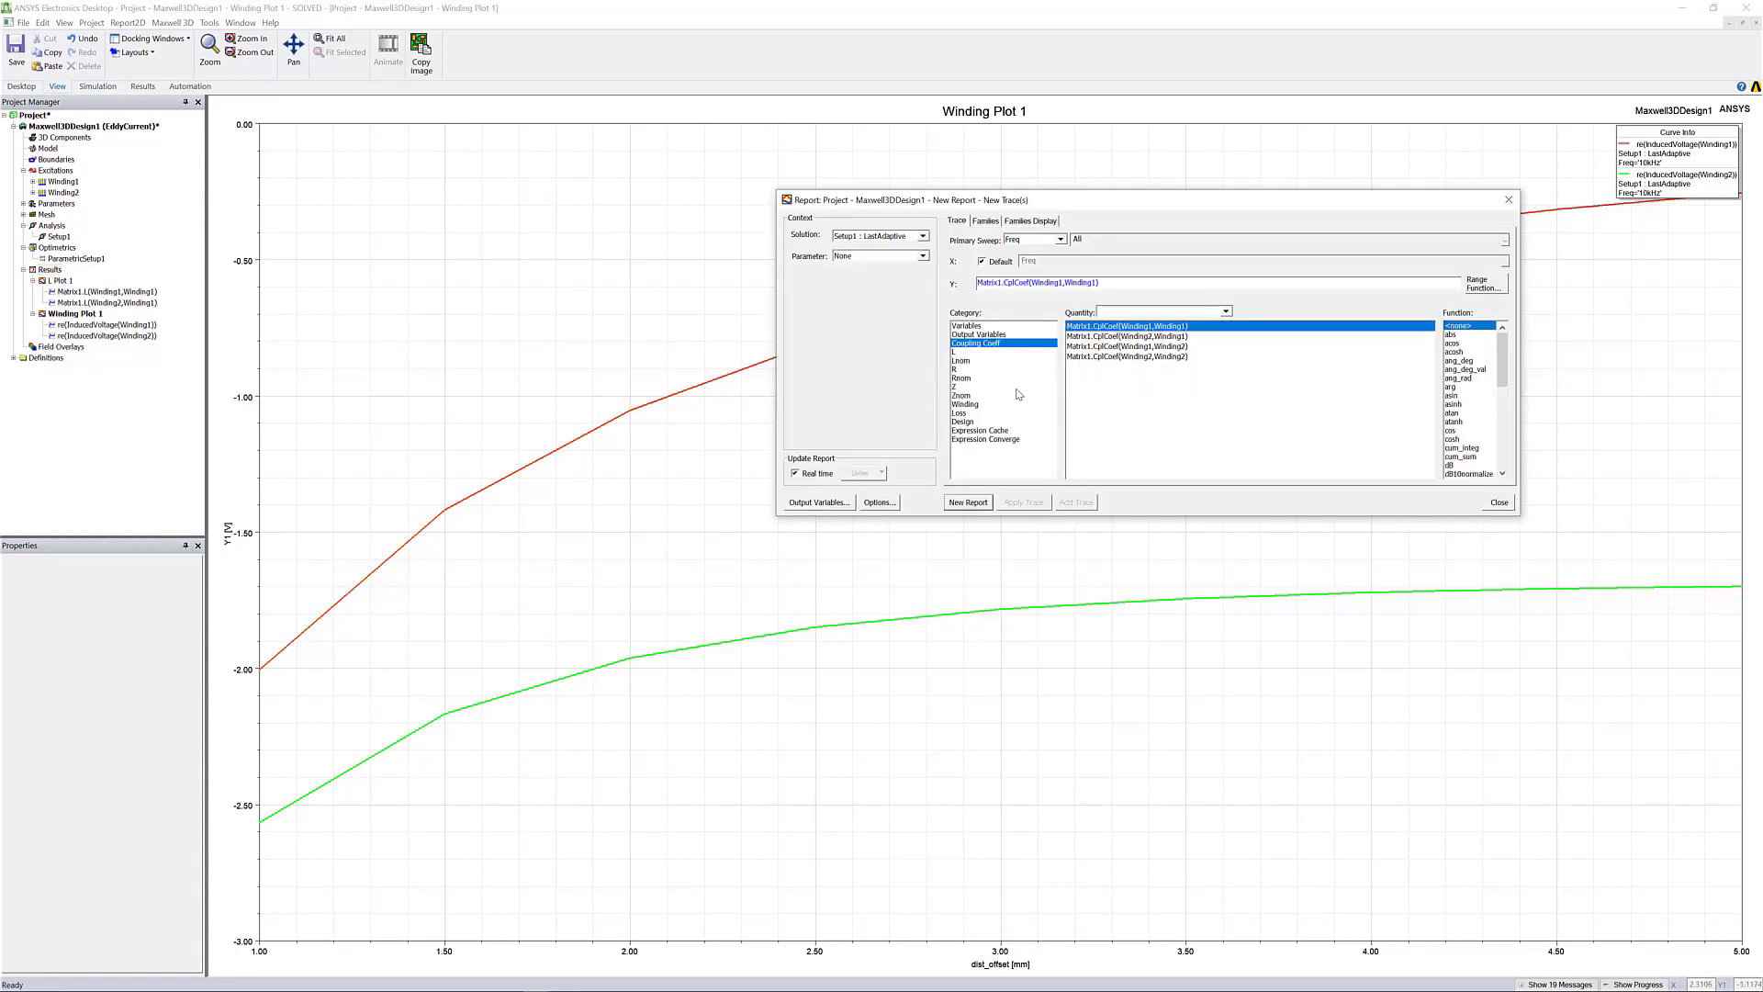
left_click(959, 414)
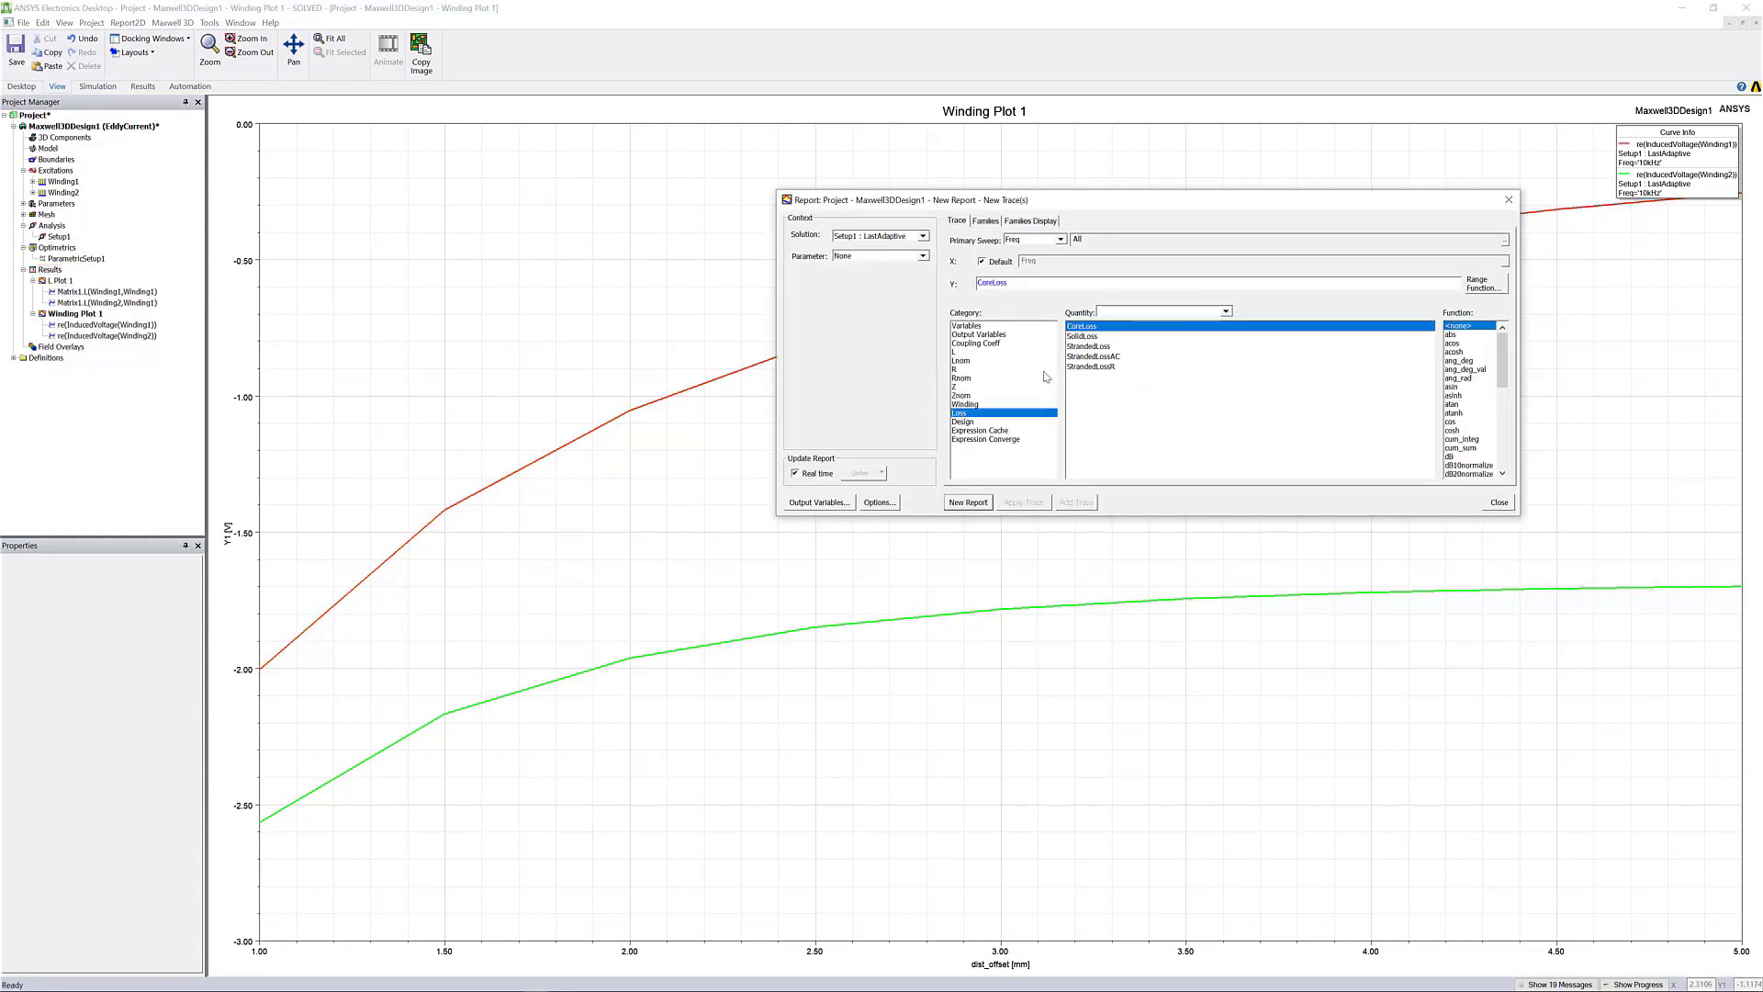
left_click(1061, 240)
left_click(1056, 259)
left_click(1085, 337)
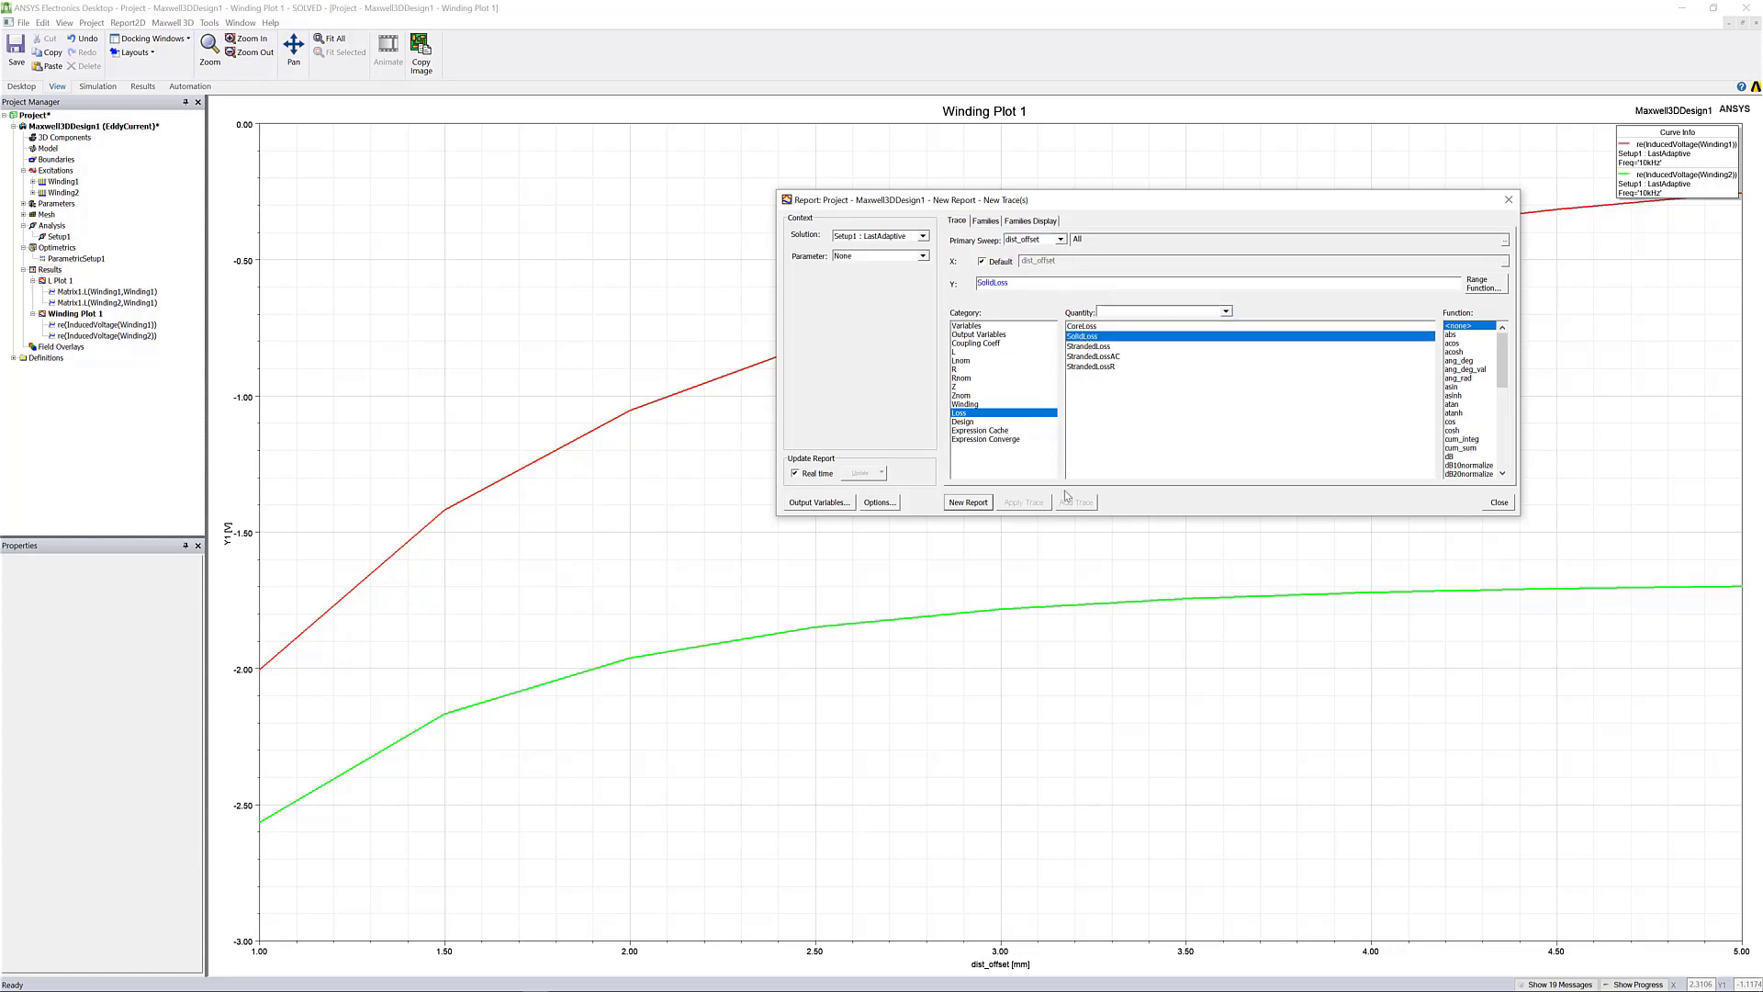
left_click(979, 506)
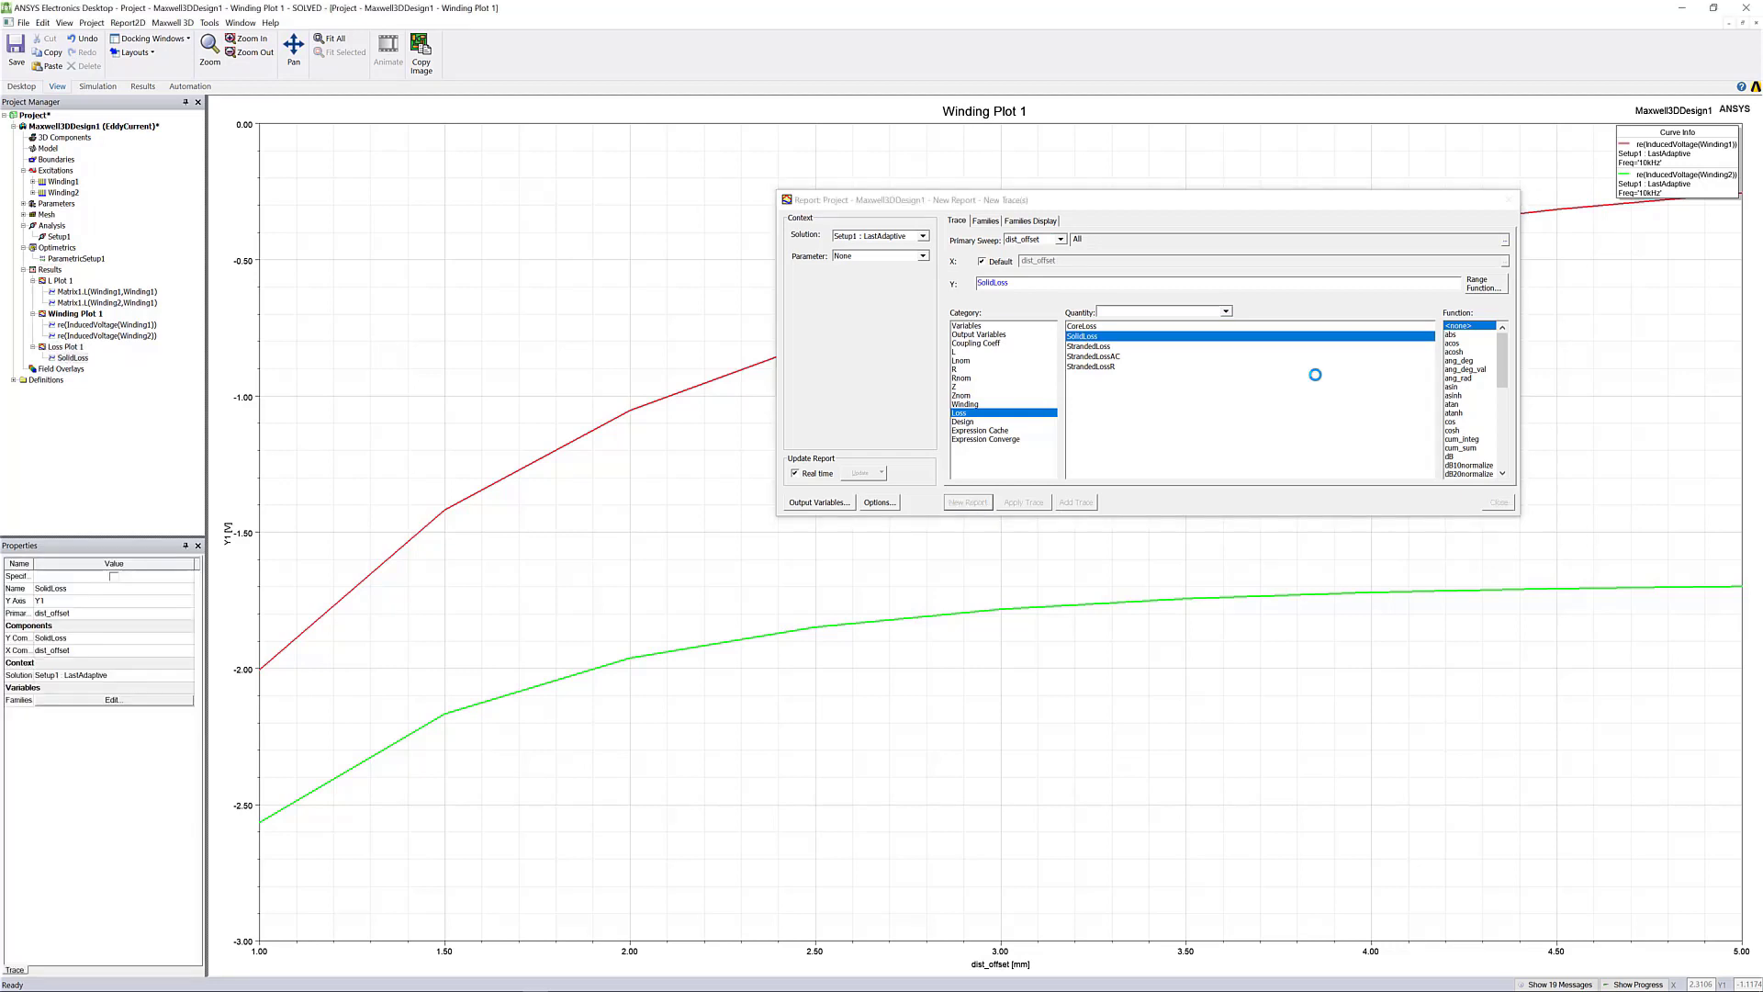
left_click(1509, 200)
left_click(1375, 254)
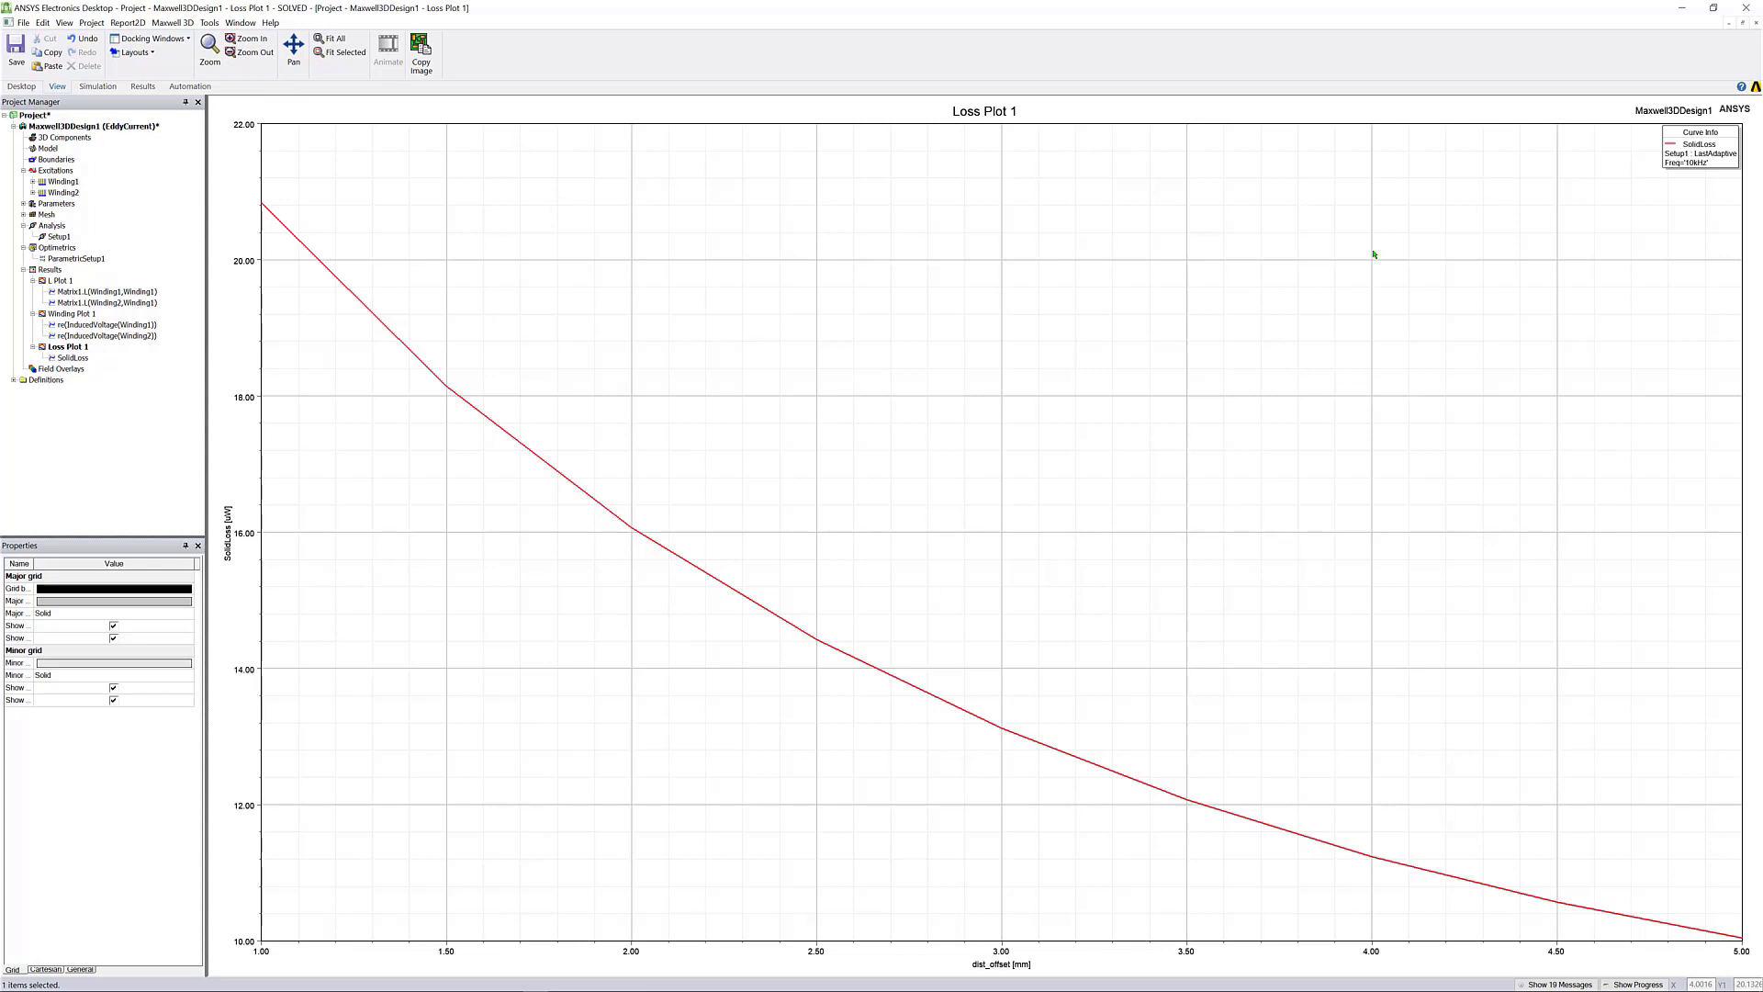
Clear the loss-plot selection, return to the 3D model and select the Global:YZ plane.
left_click(1374, 254)
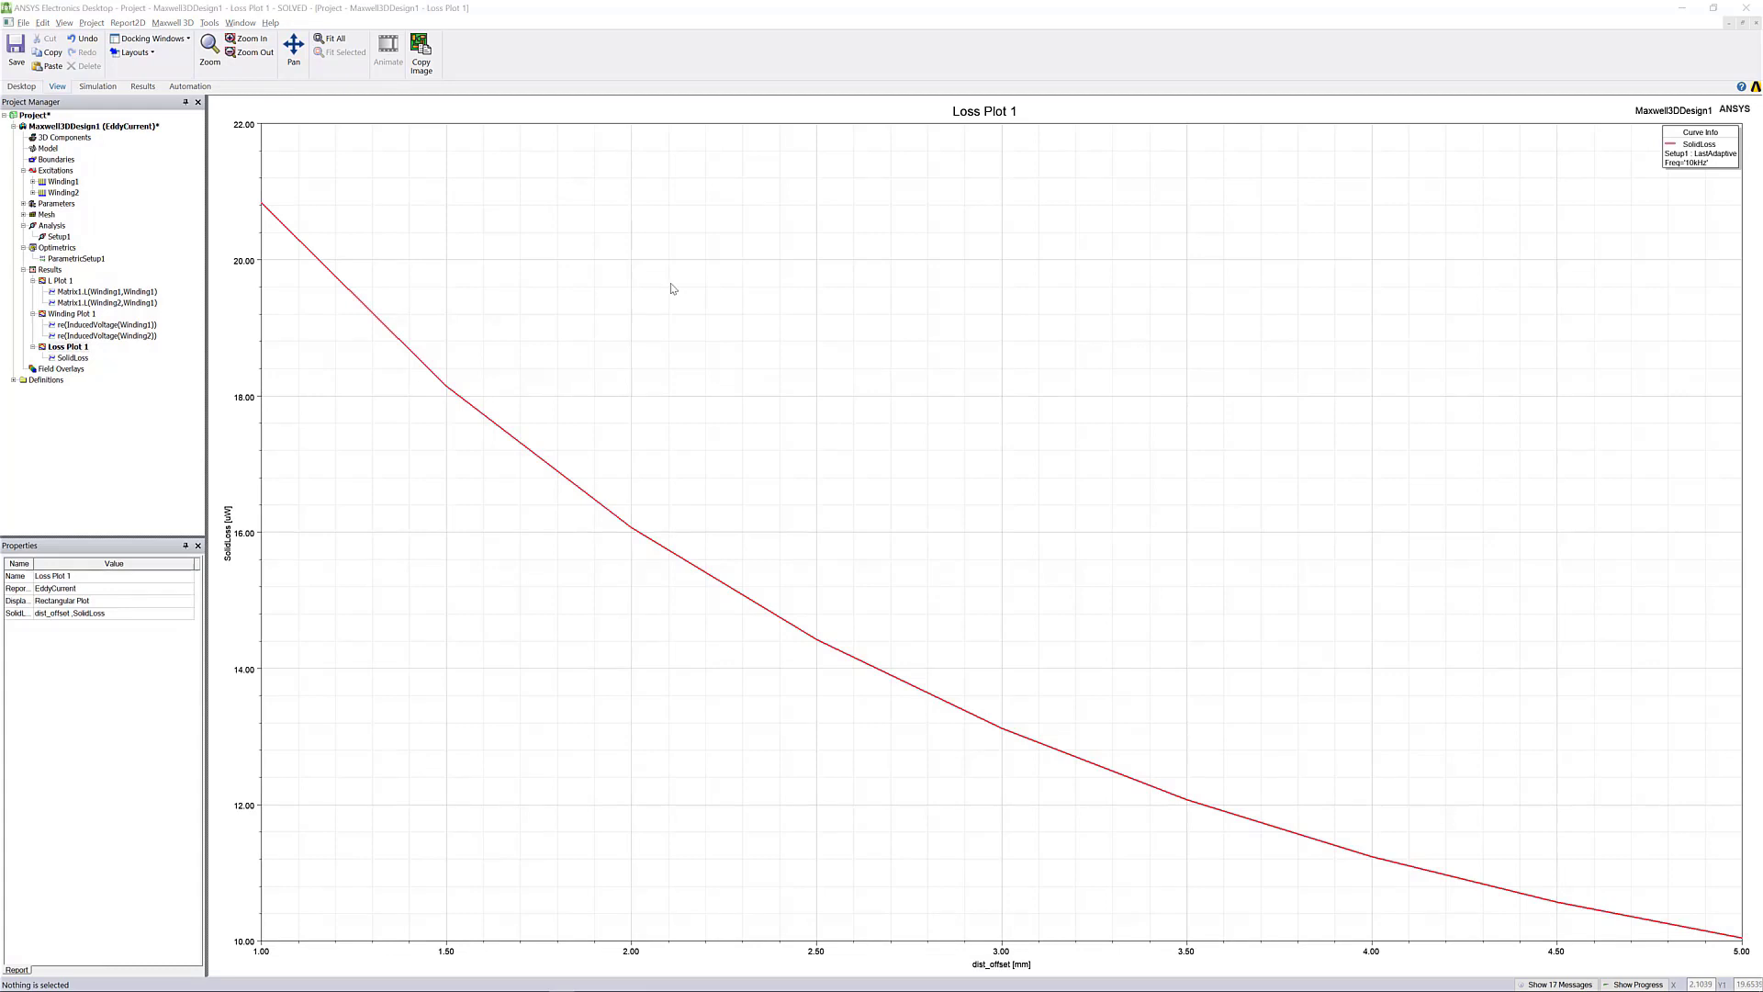
double_click(108, 127)
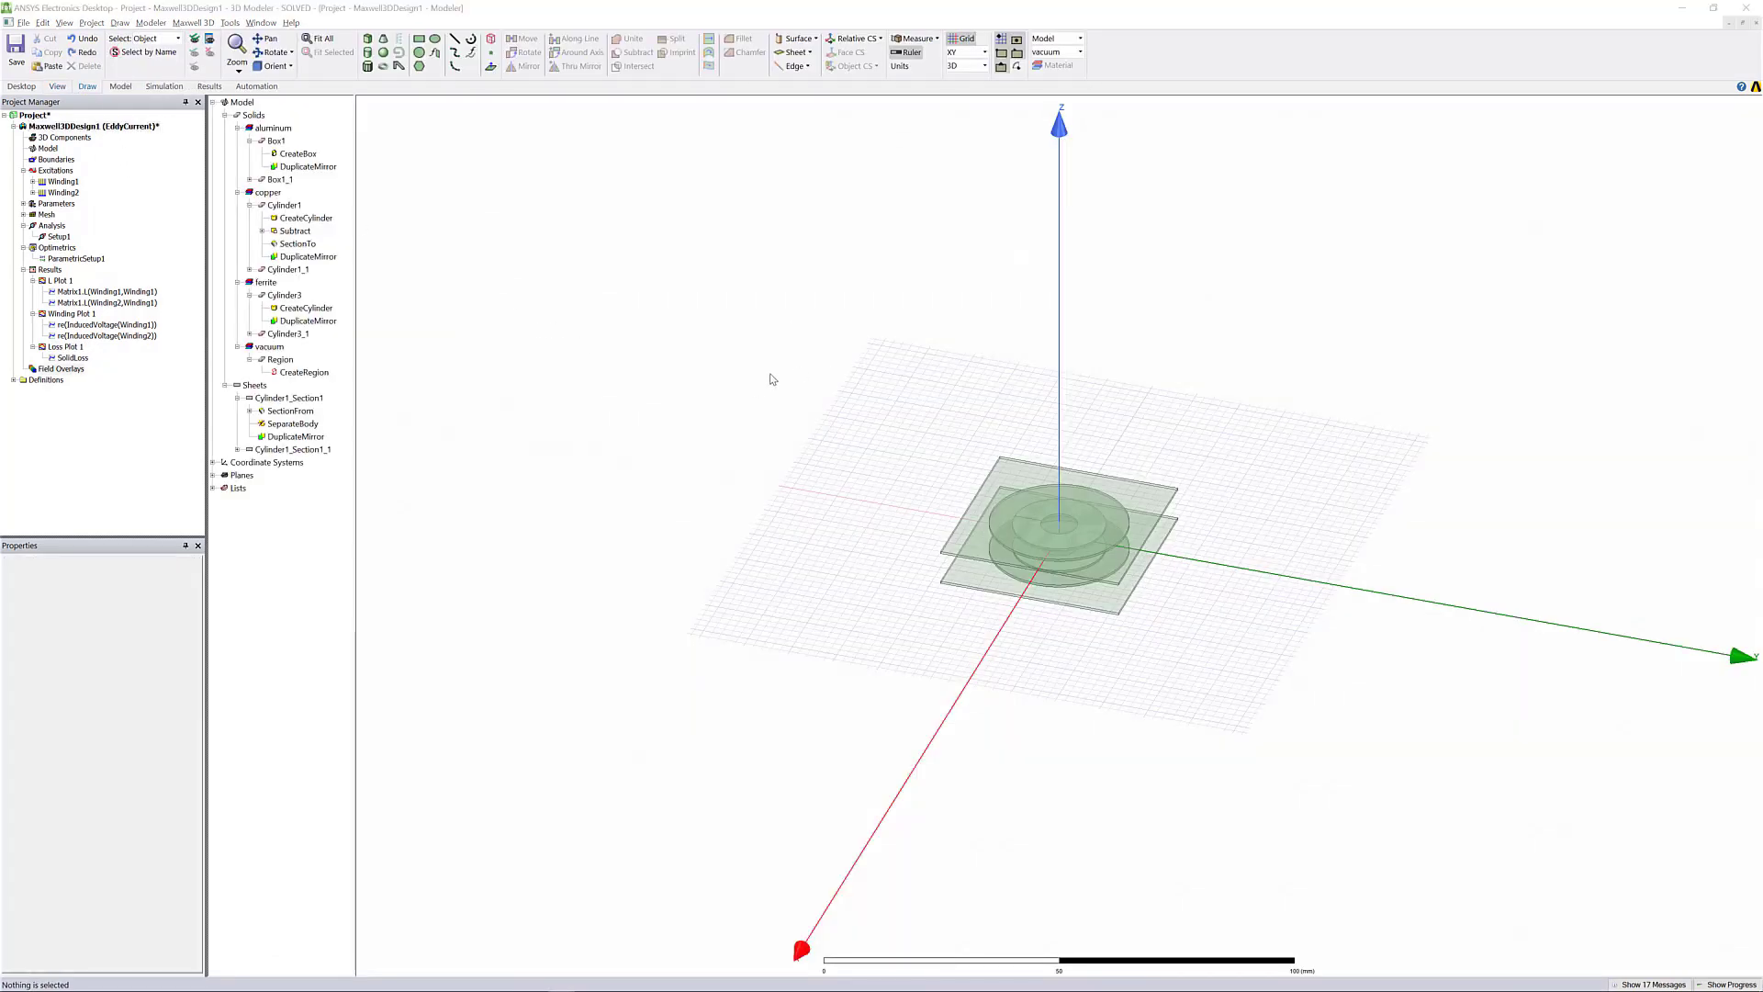
left_click(213, 475)
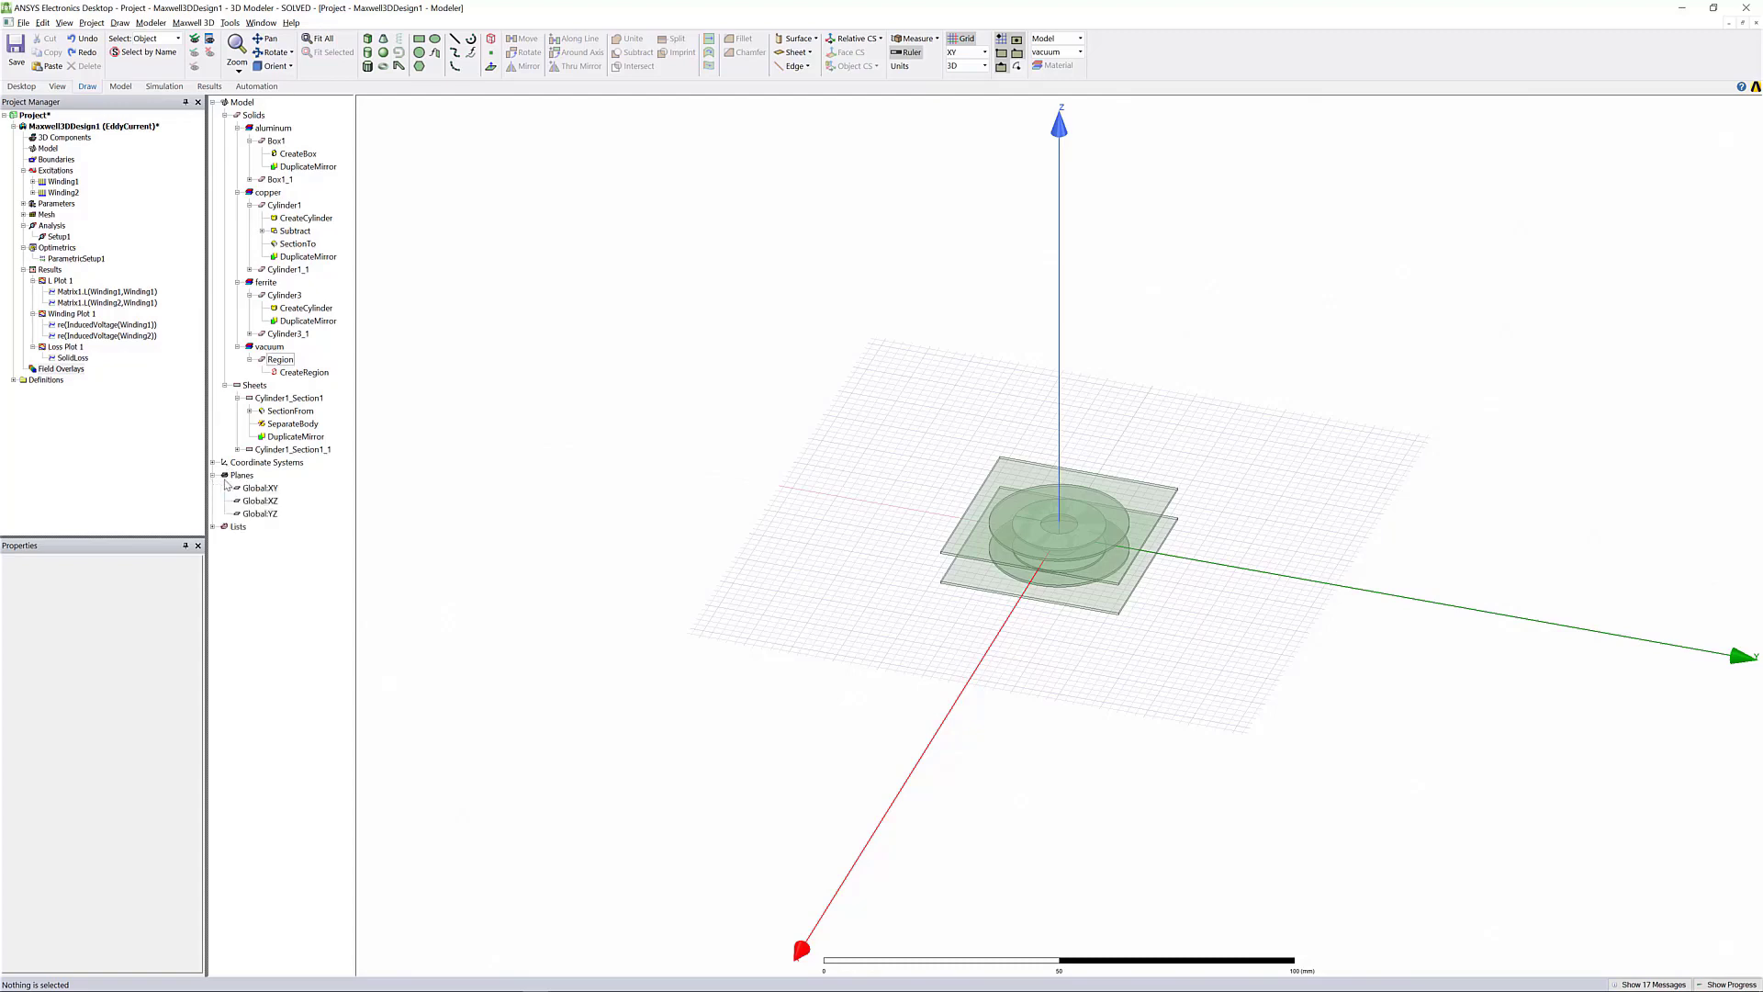
left_click(260, 514)
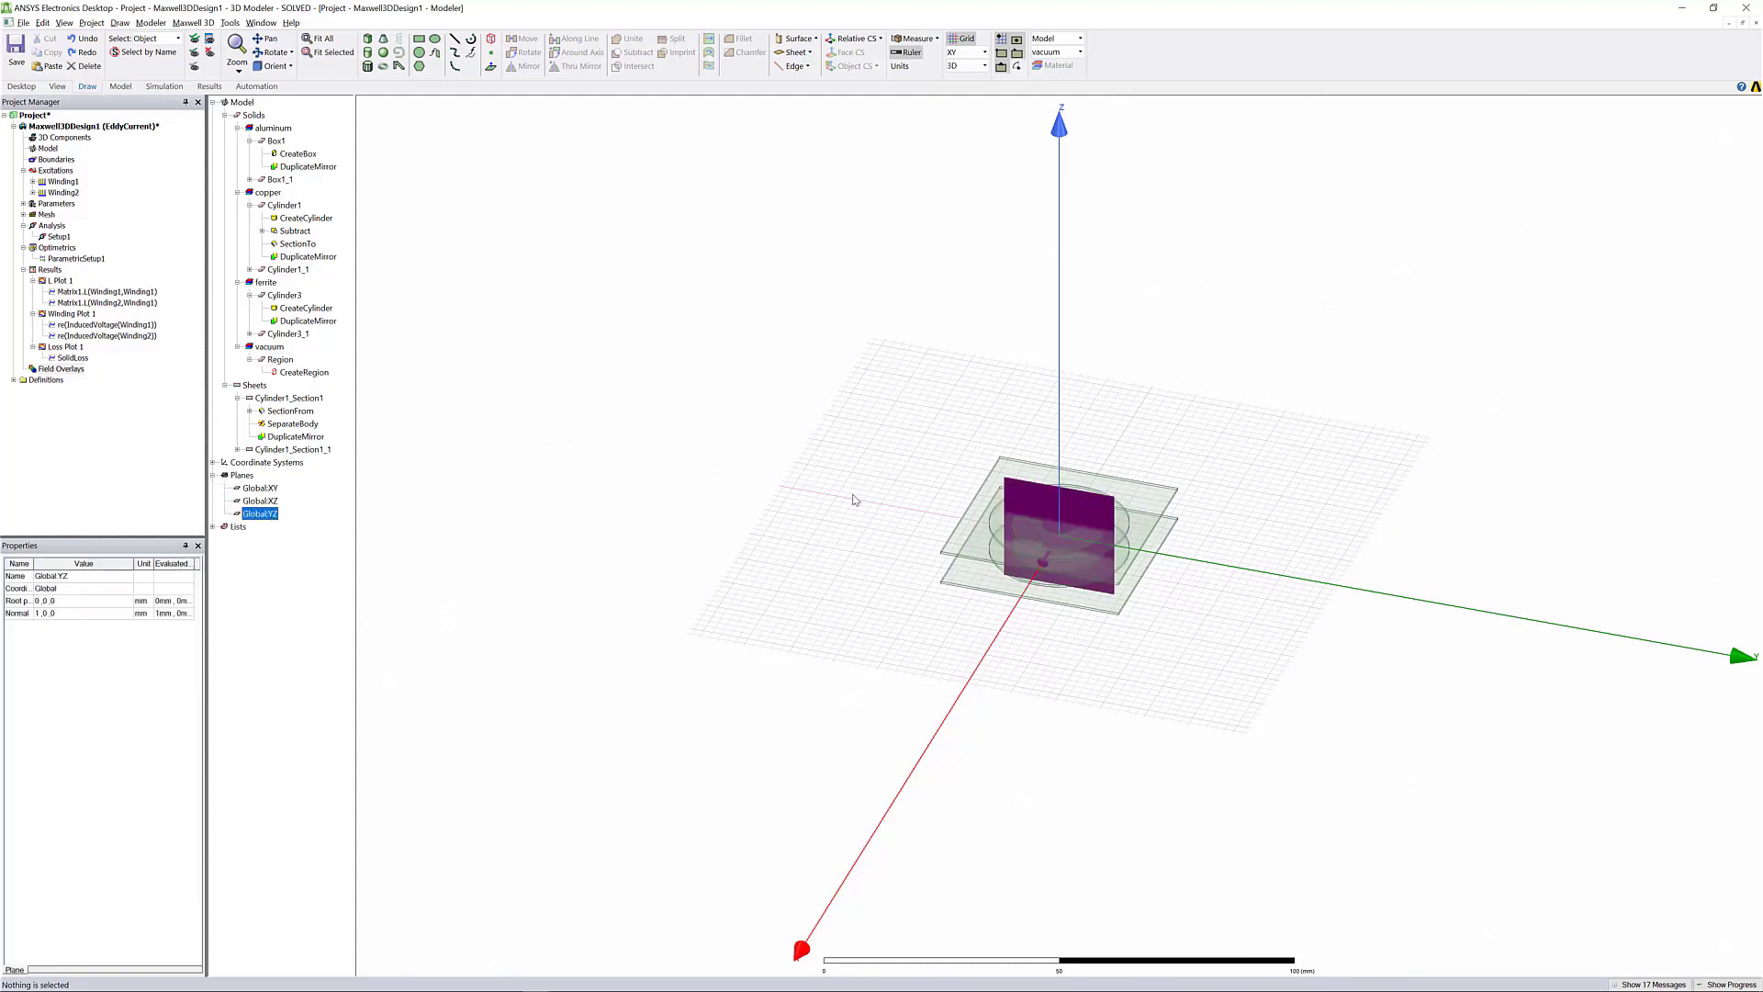
Create a Mag_B field plot on the GlobalYZ plane.
right_click(865, 468)
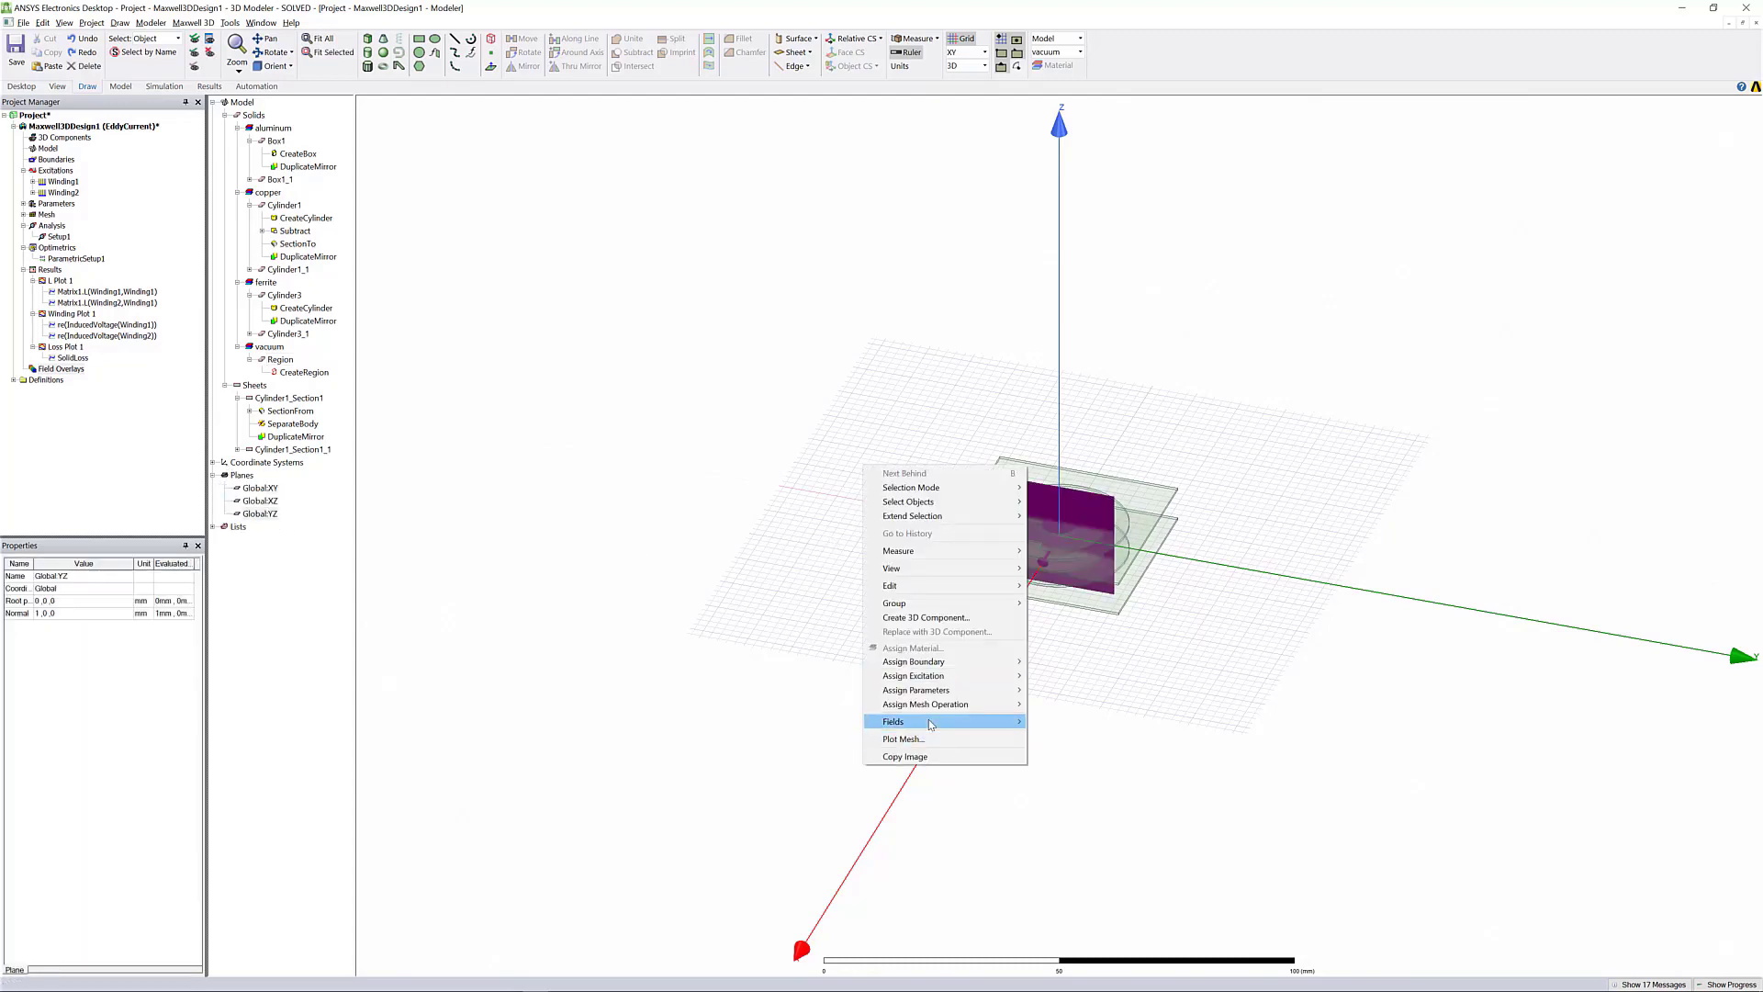
mouse_move(931, 724)
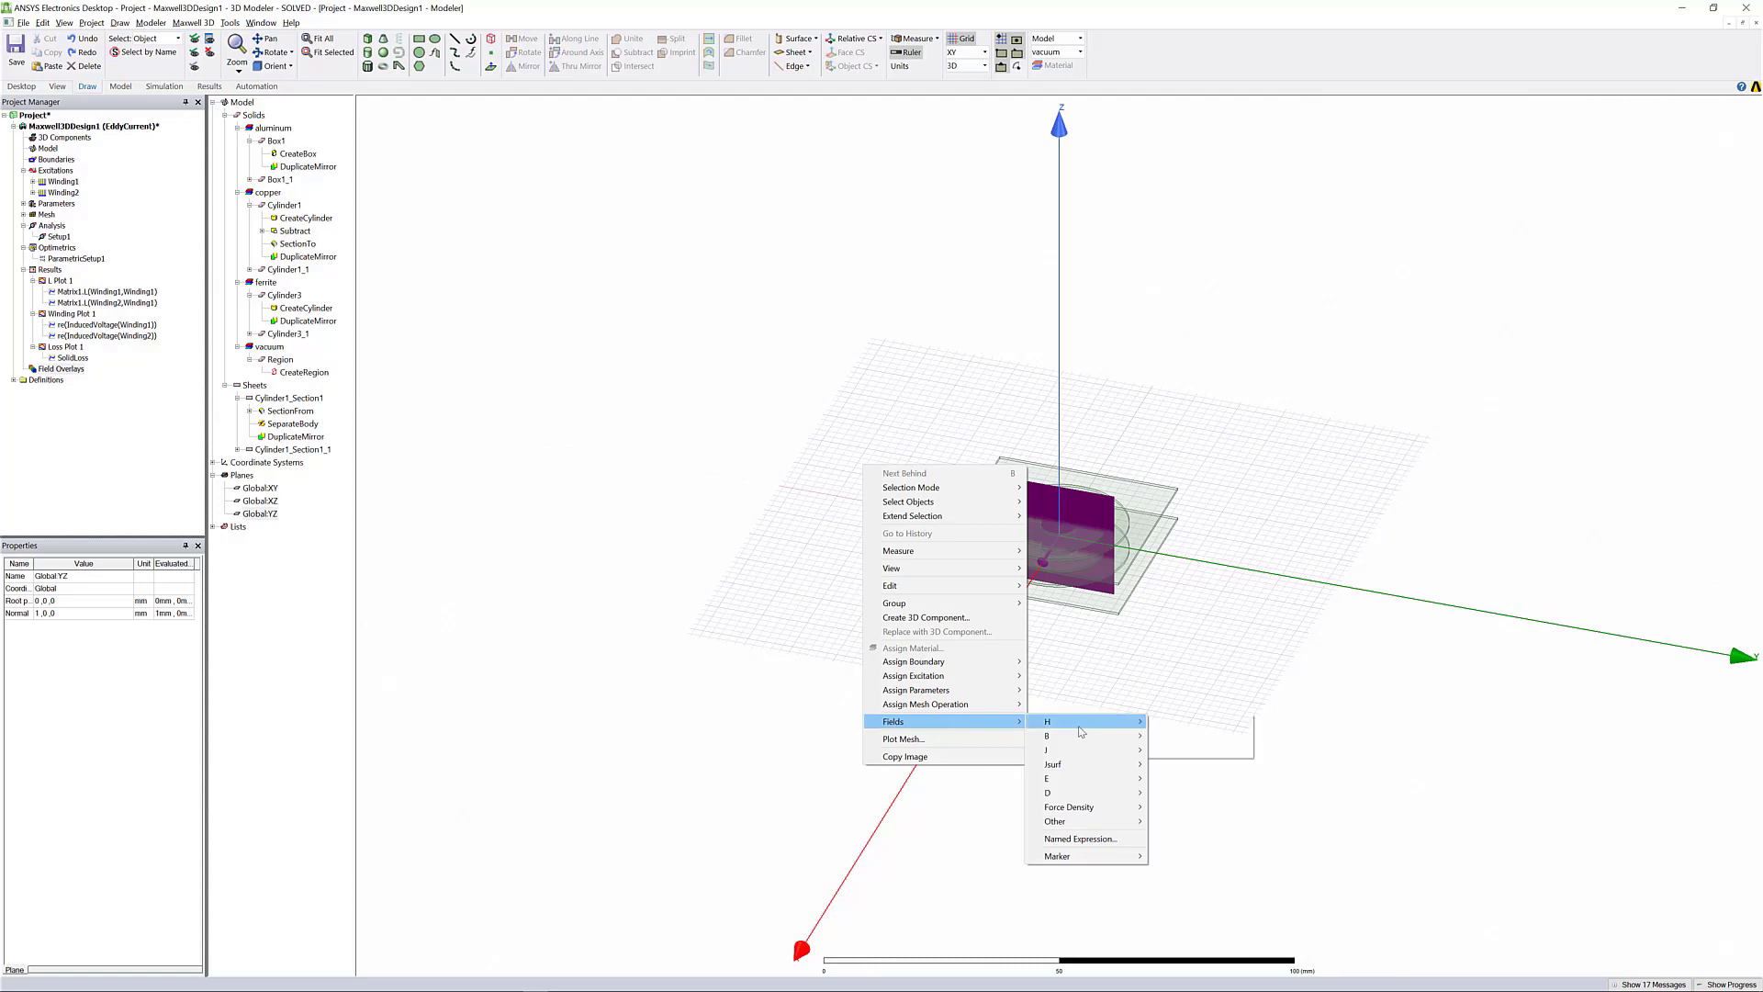
mouse_move(1086, 737)
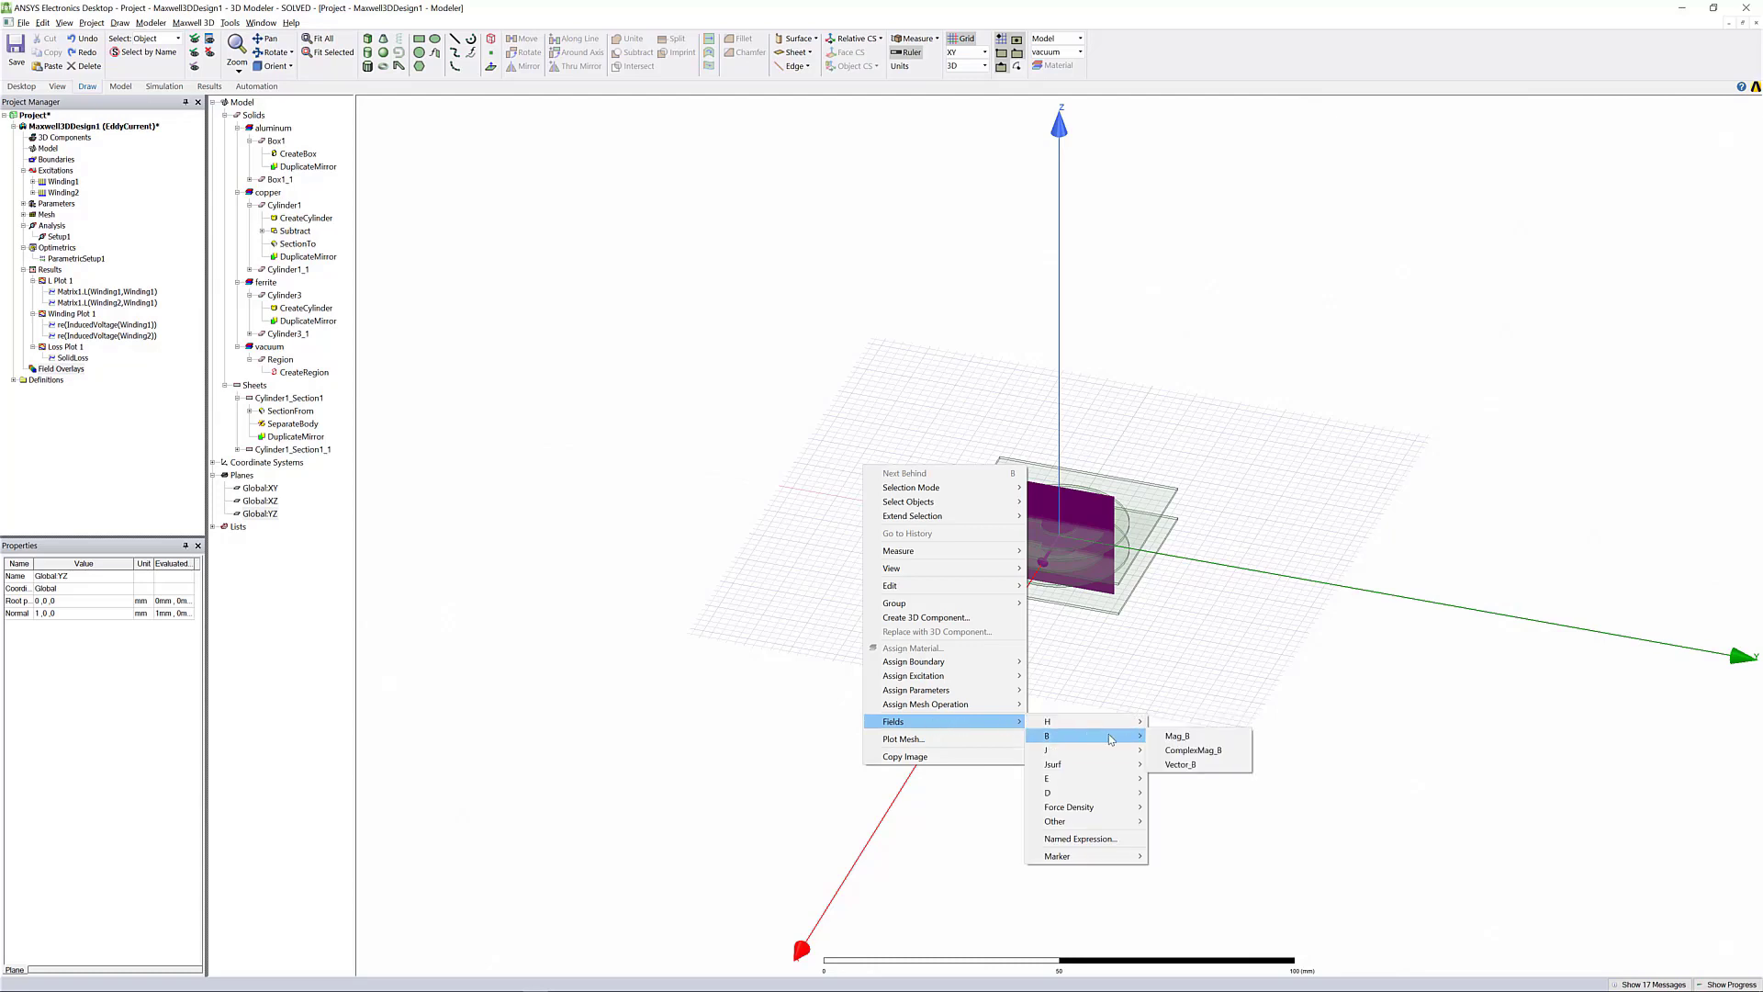
left_click(1185, 732)
left_click(860, 624)
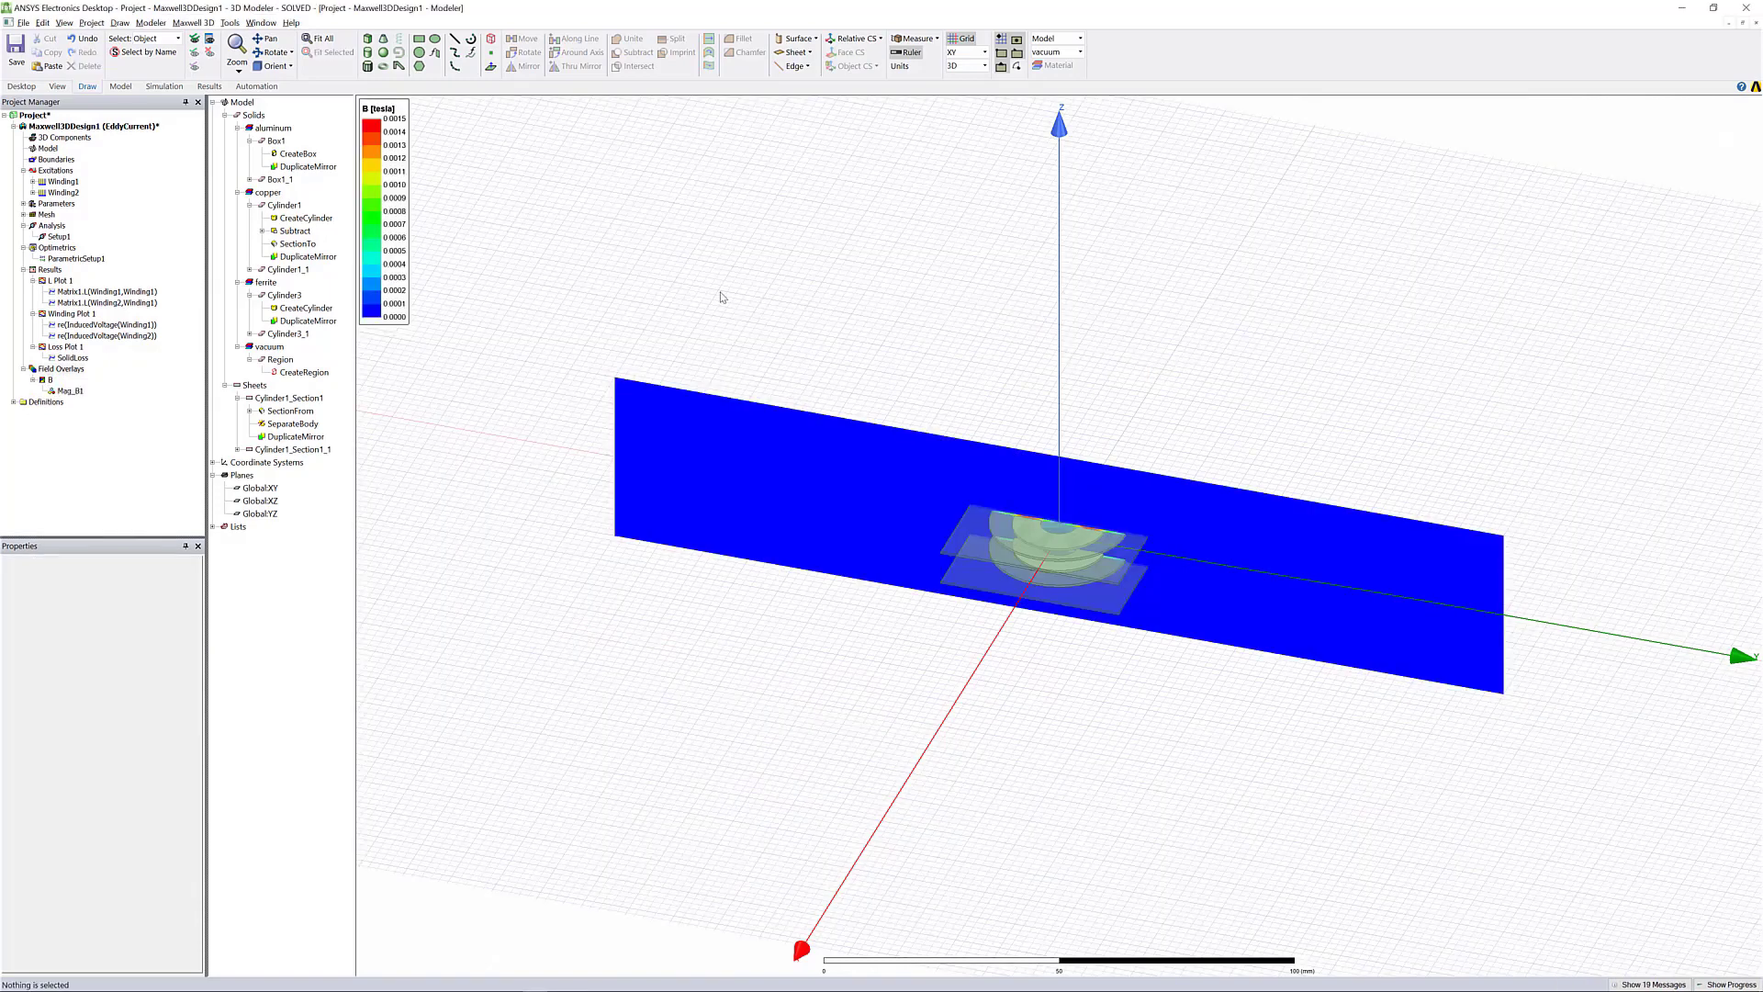
Fit the transformer objects in view, deselect them, and orient to Front (-X).
left_click_drag(764, 283, 1422, 828)
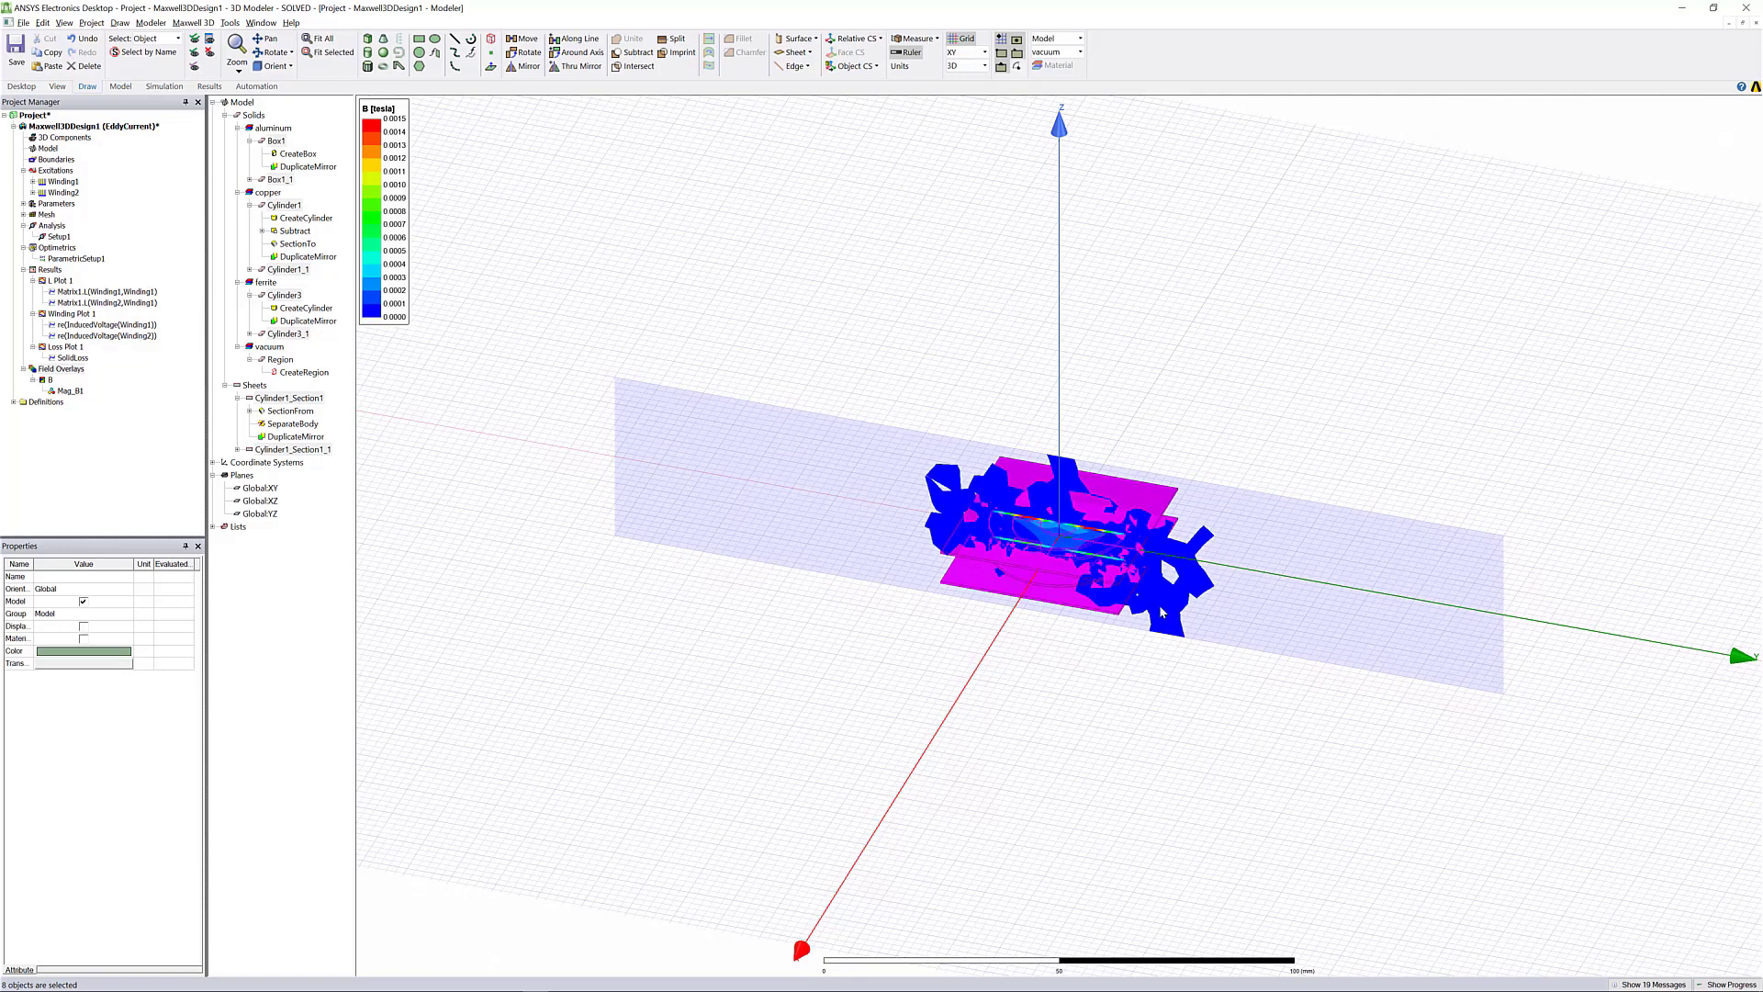
left_click(331, 53)
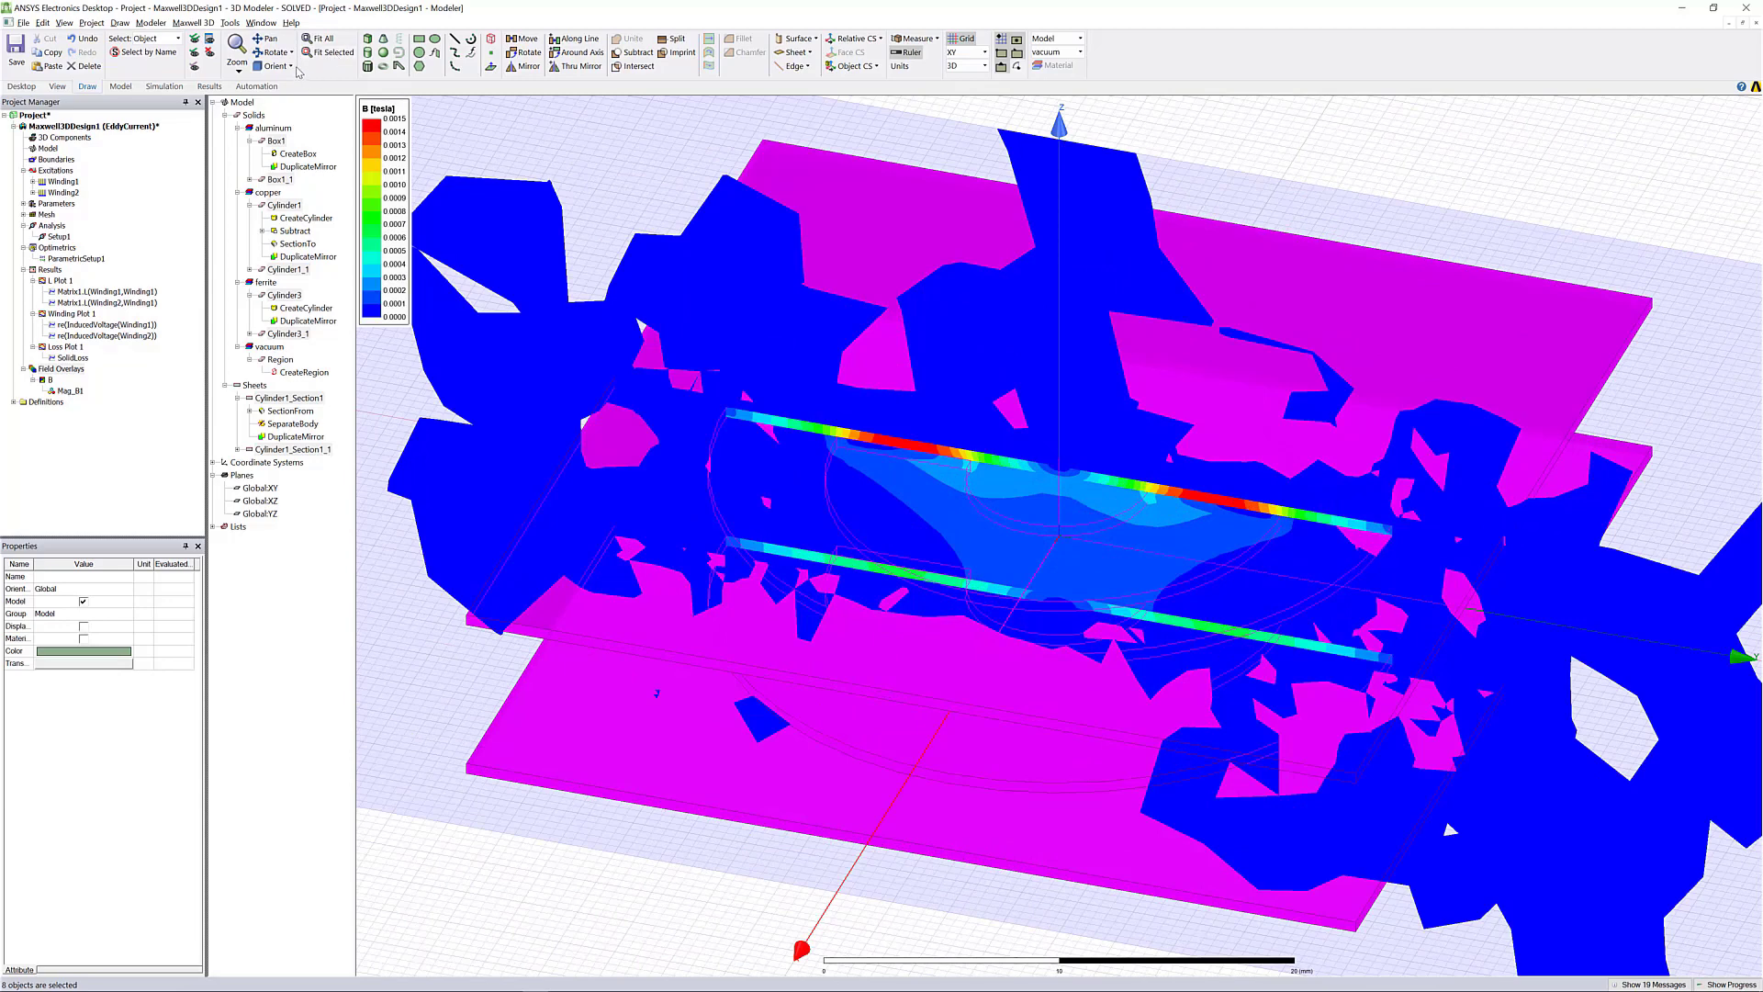
left_click(1288, 119)
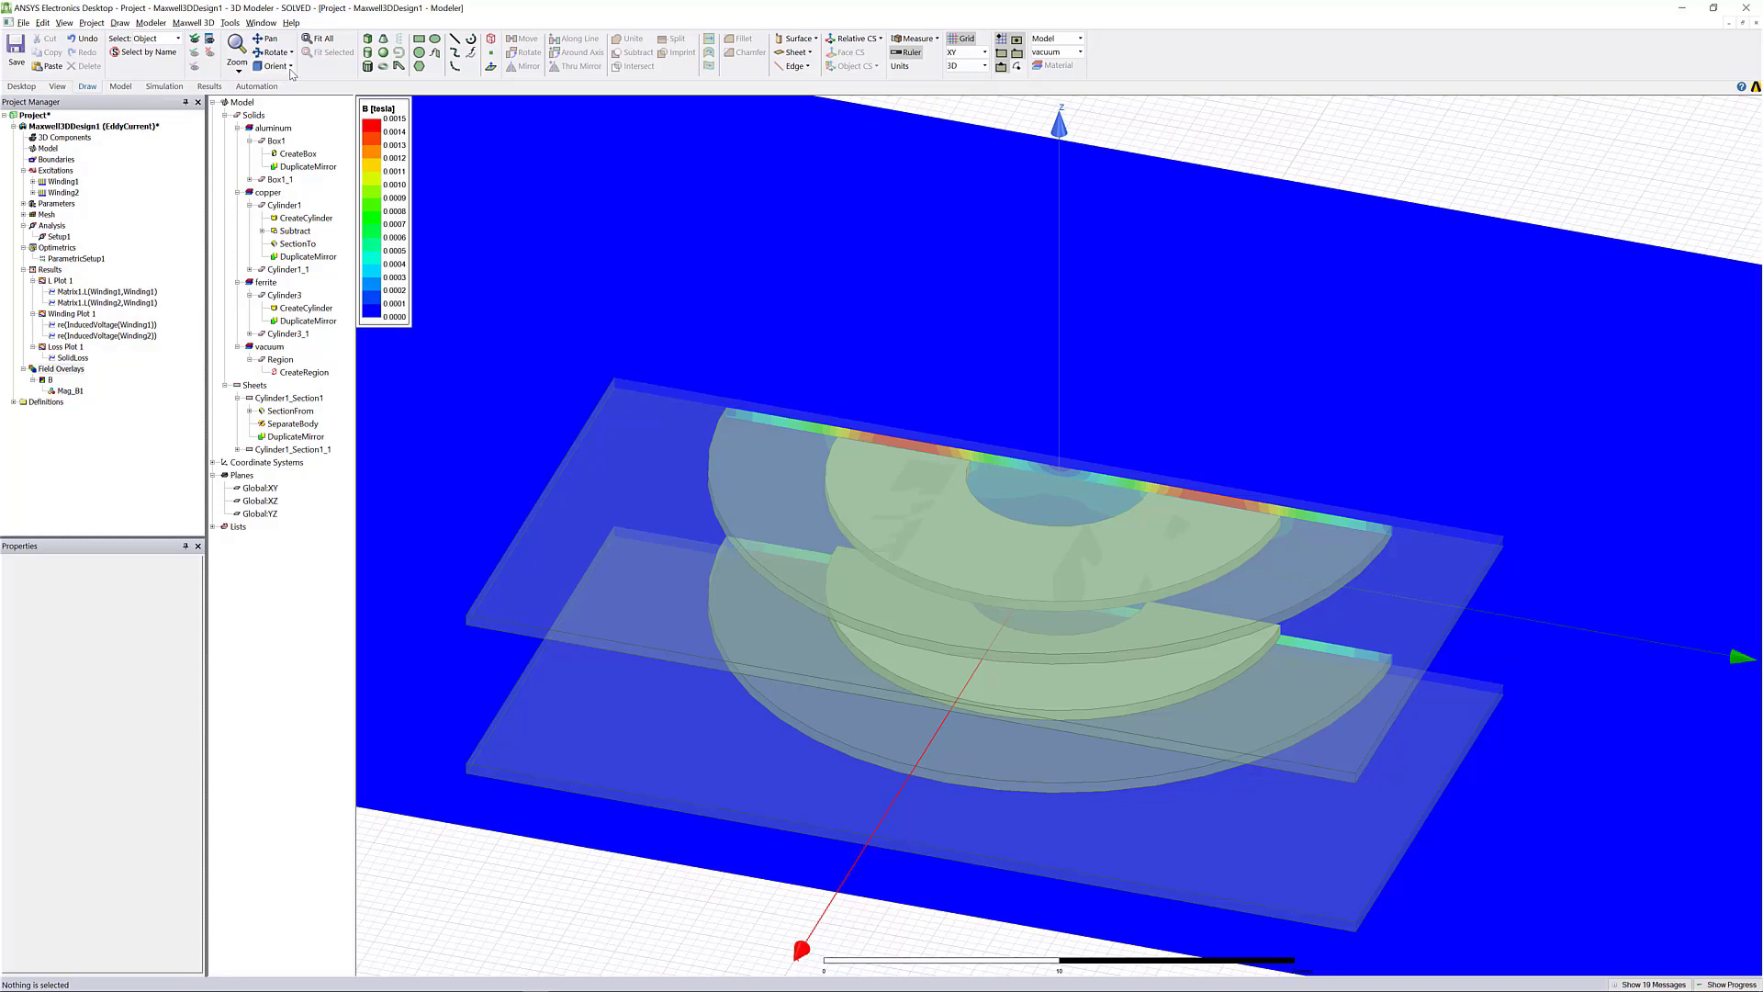
left_click(290, 68)
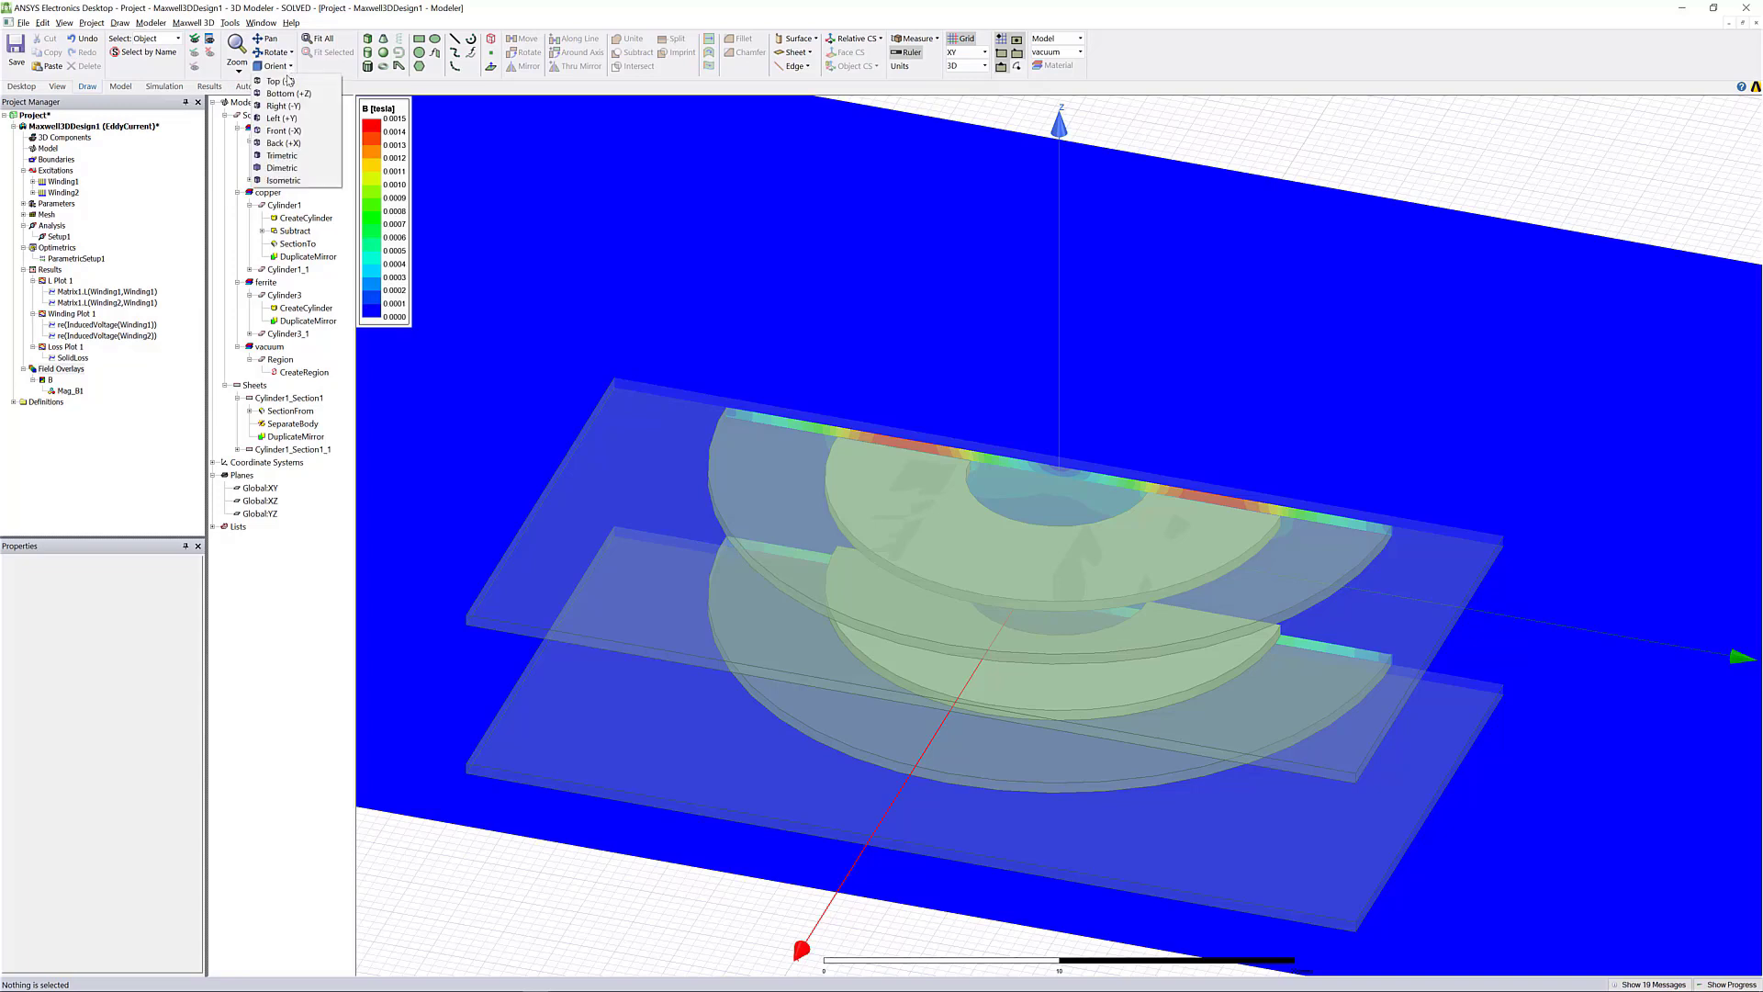
left_click(291, 133)
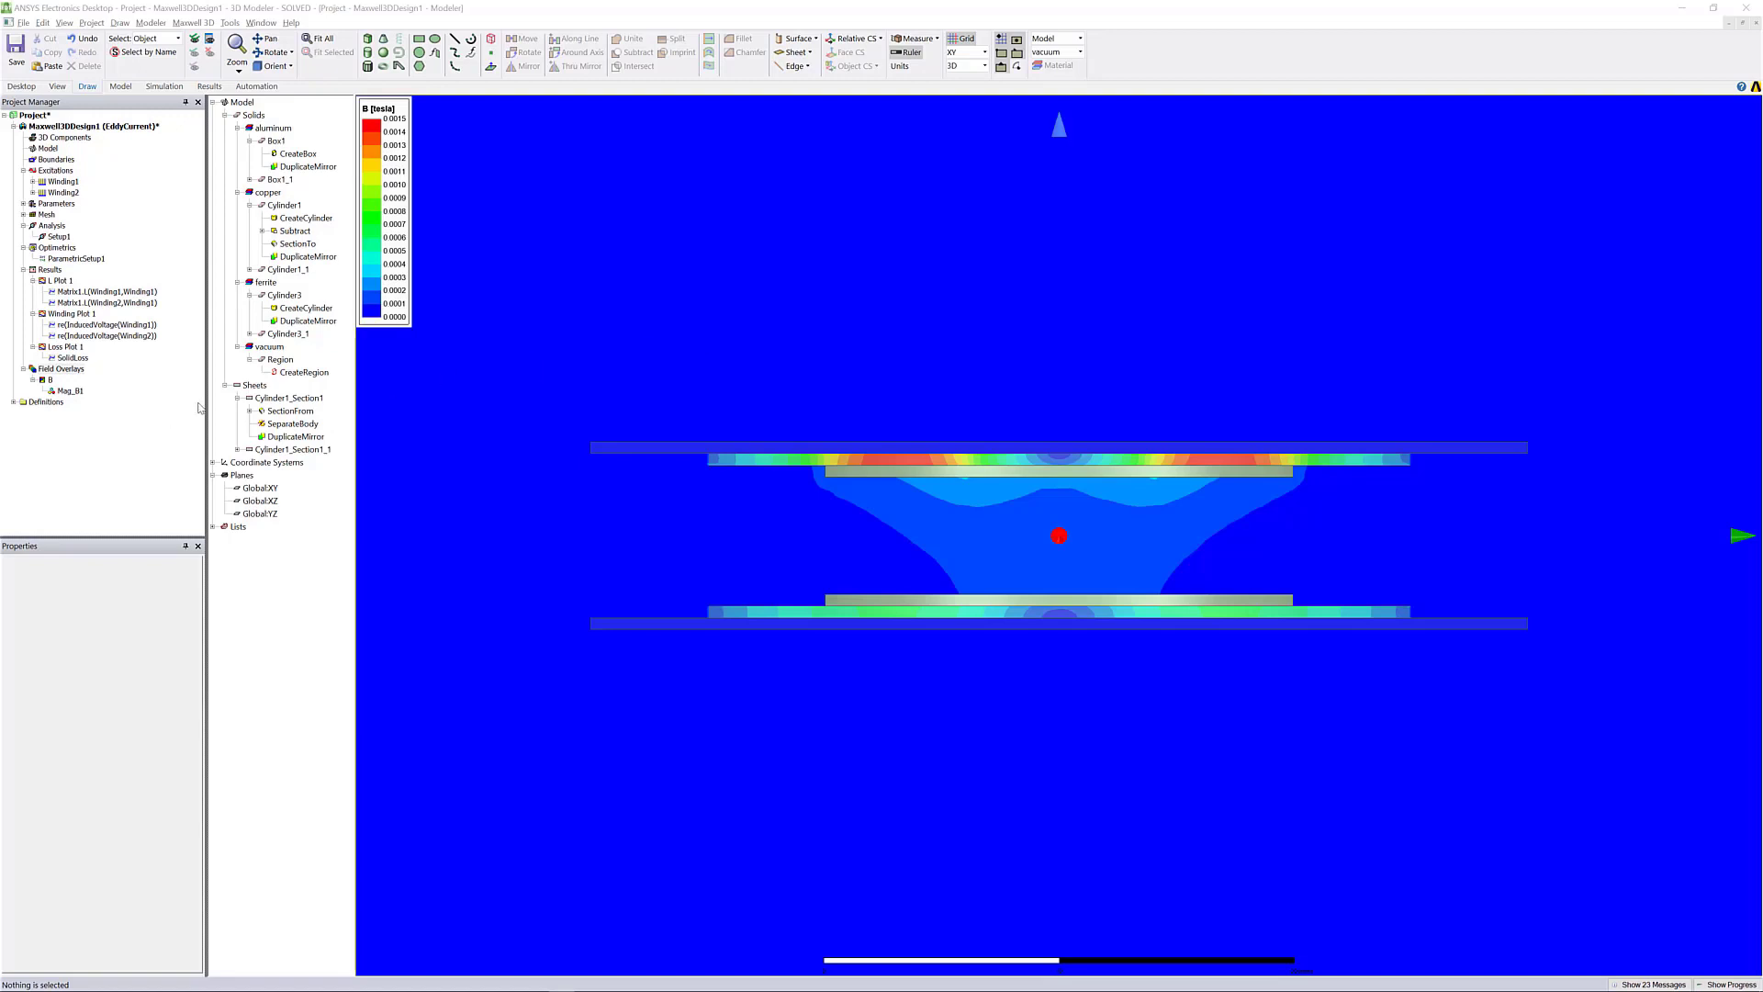
Animate Mag_B1 over Phase from 0 to 170 deg in 17 steps, then close the player.
left_click(68, 391)
right_click(68, 392)
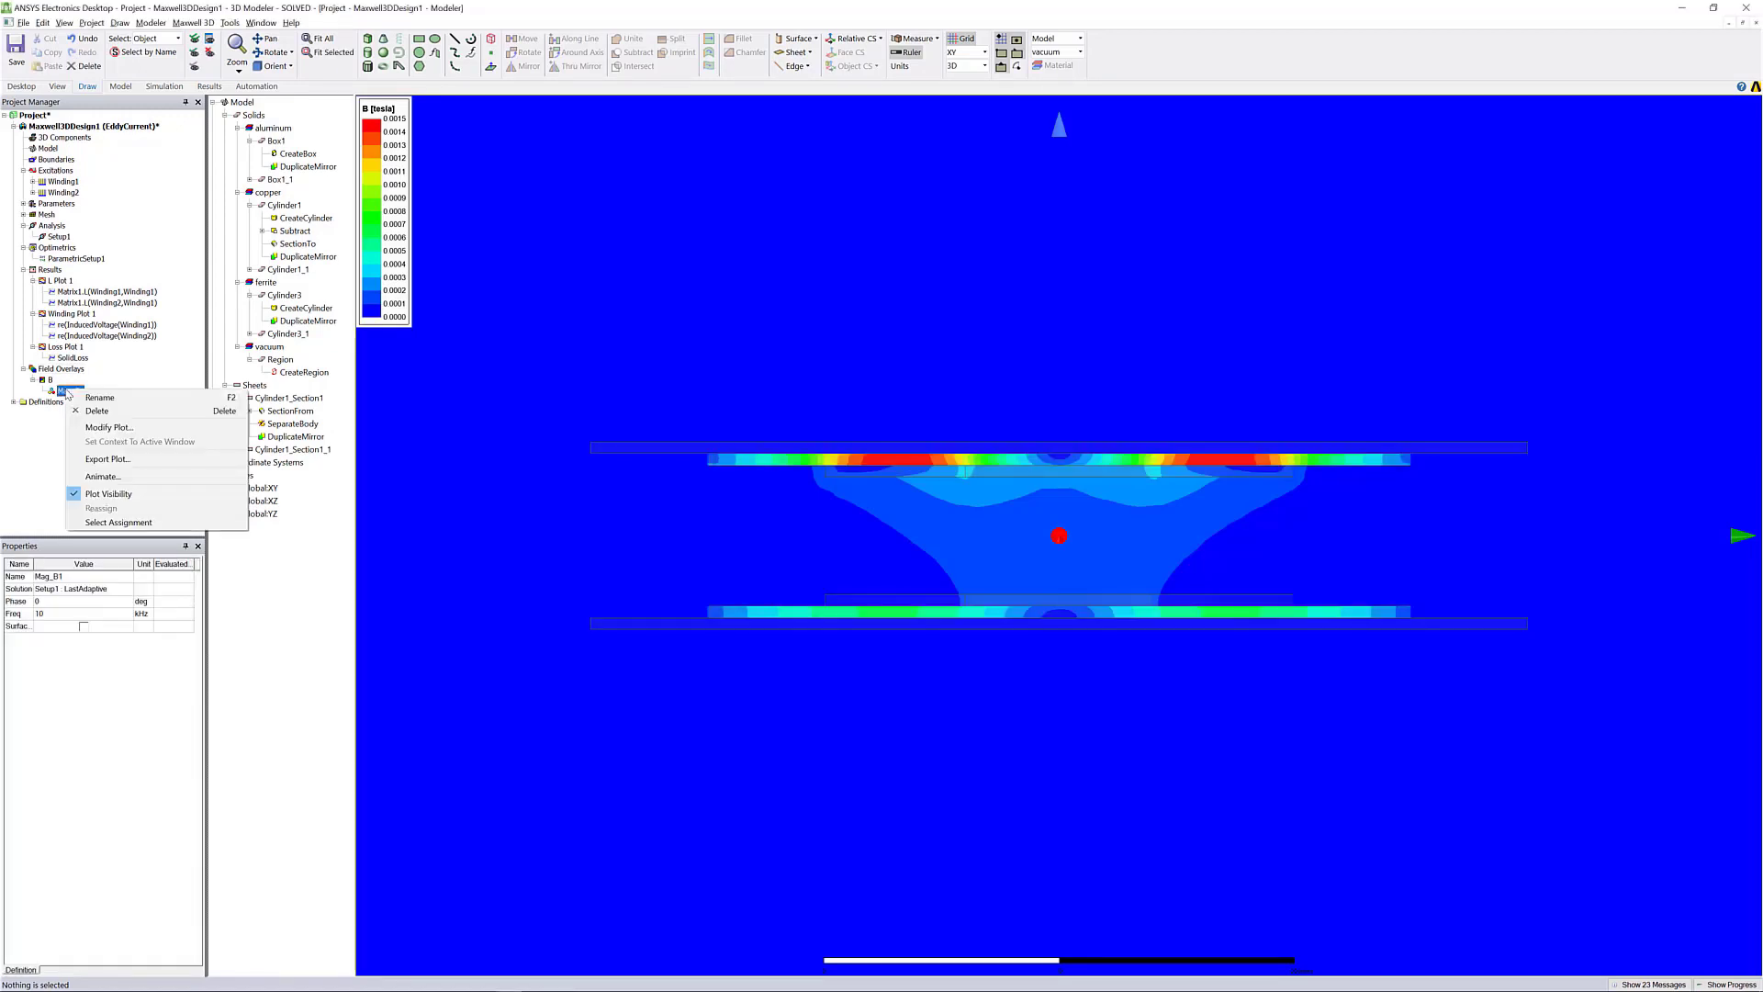
left_click(103, 476)
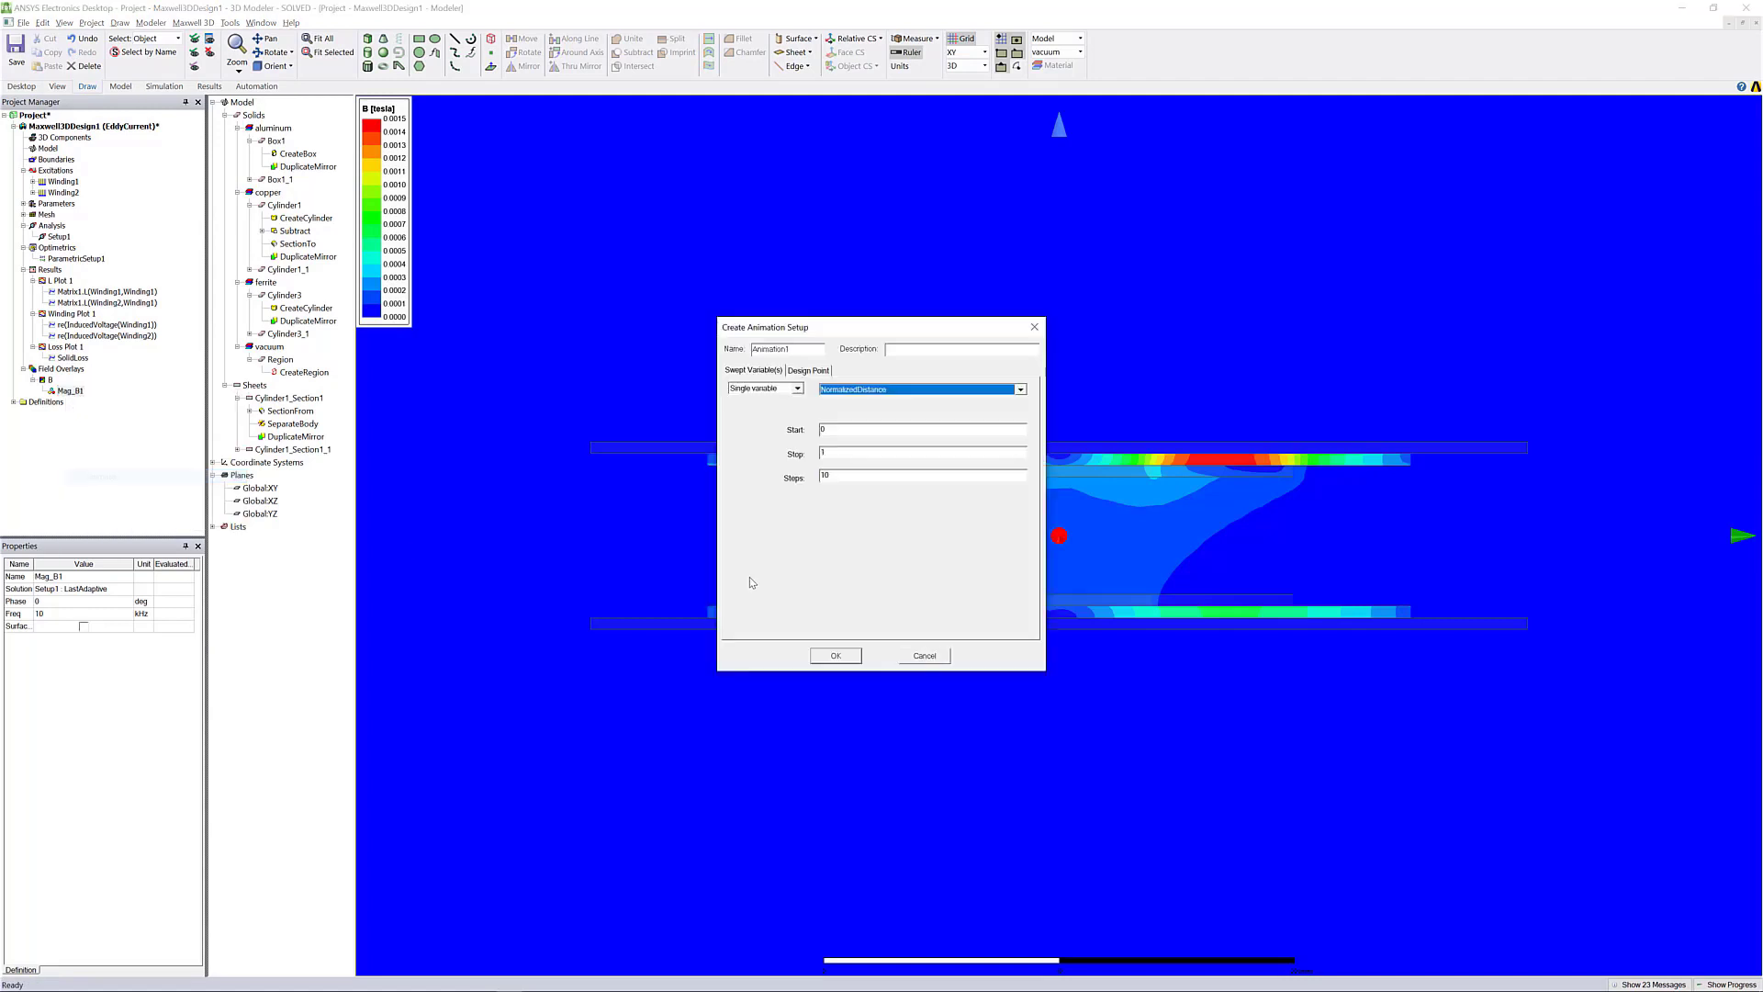
left_click(1020, 390)
left_click(898, 429)
left_click(836, 656)
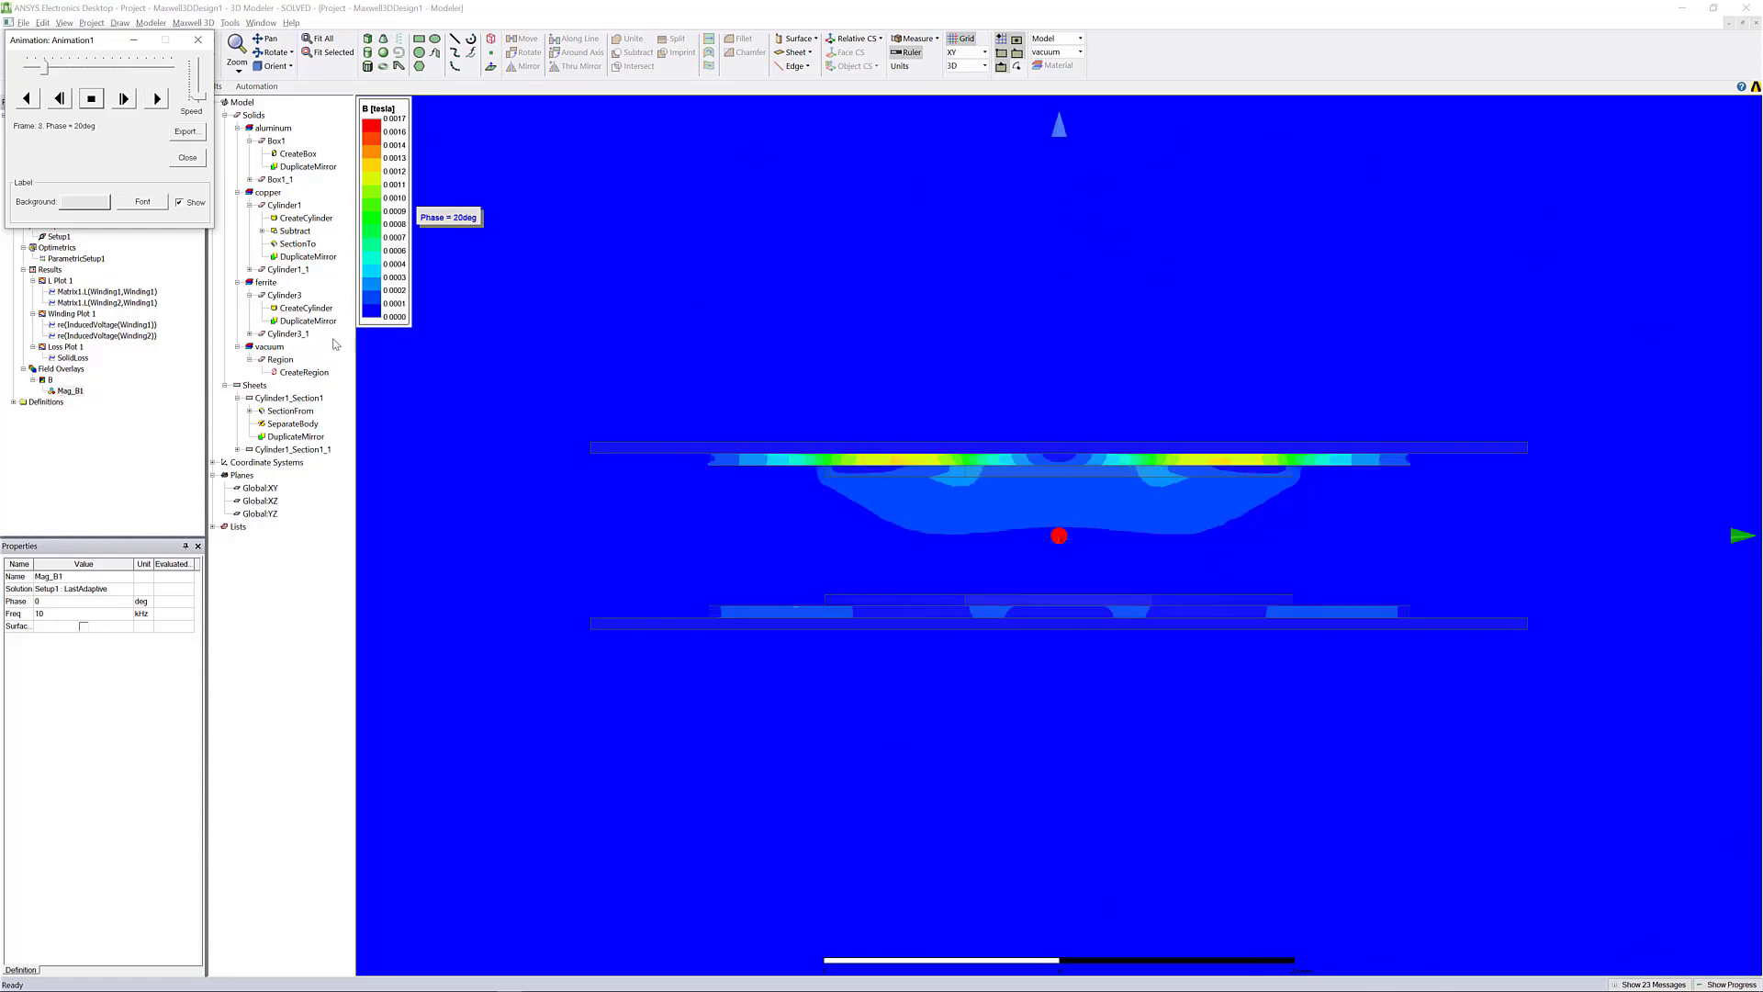
left_click(185, 160)
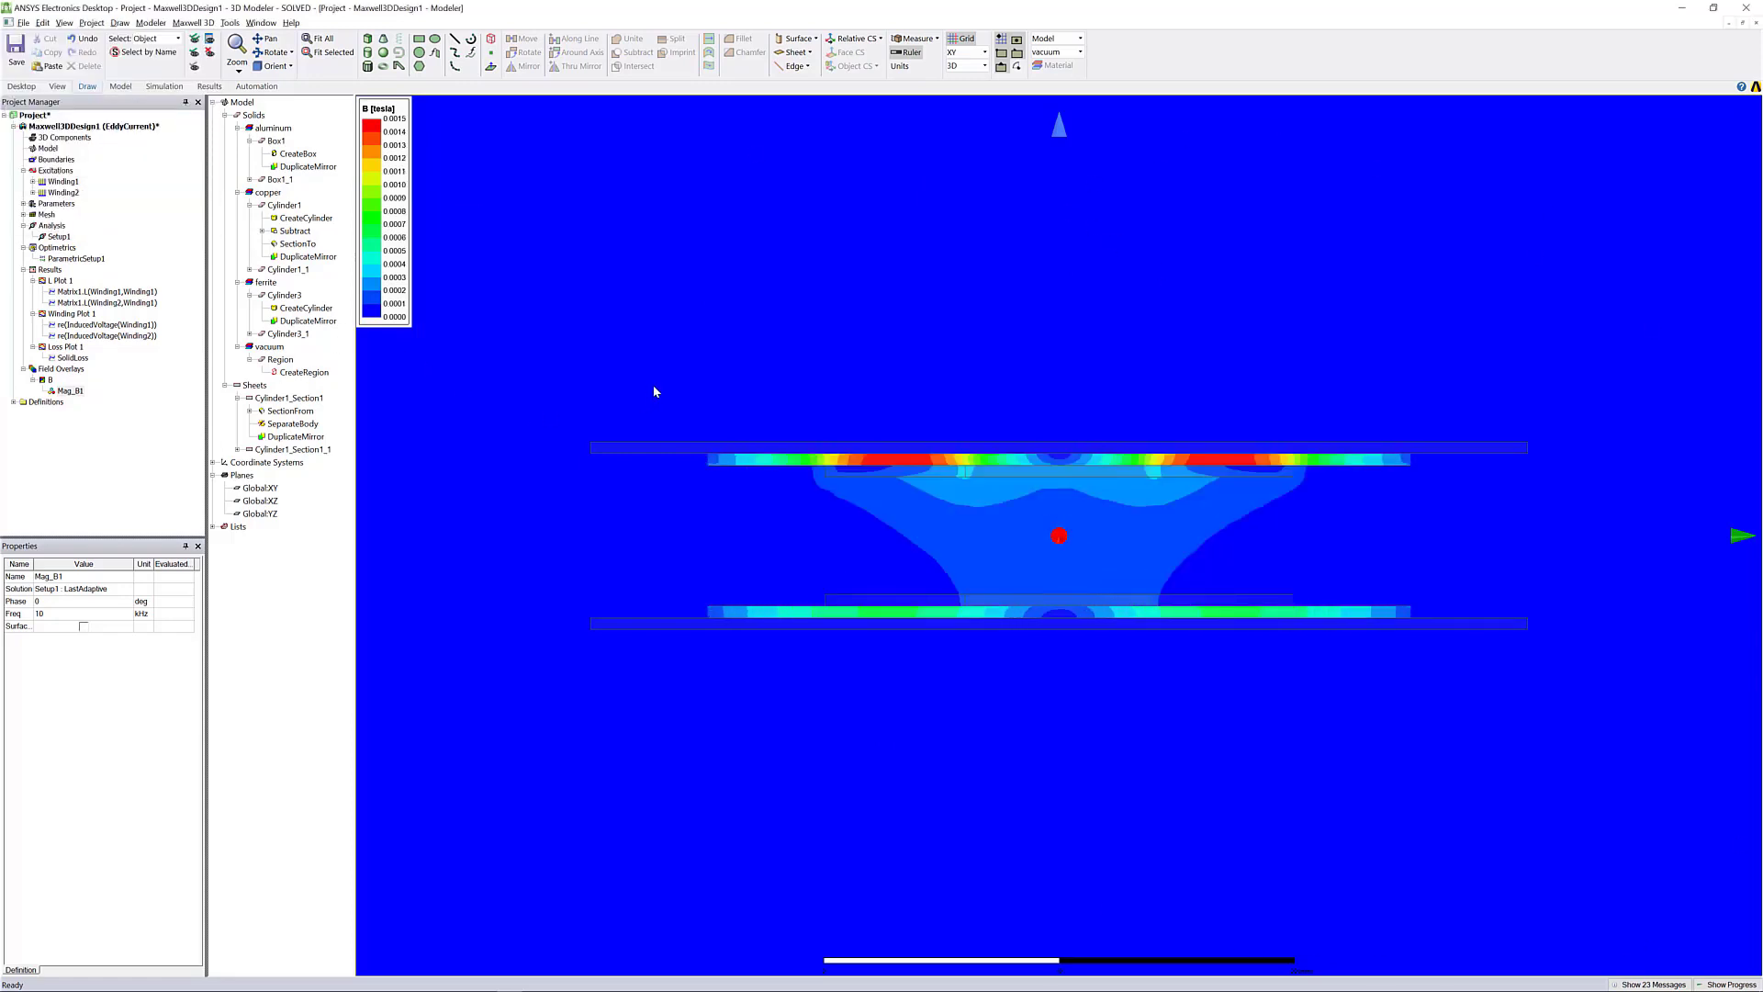
Turn off Plot Visibility for the Mag_B1 field overlay.
left_click(614, 239)
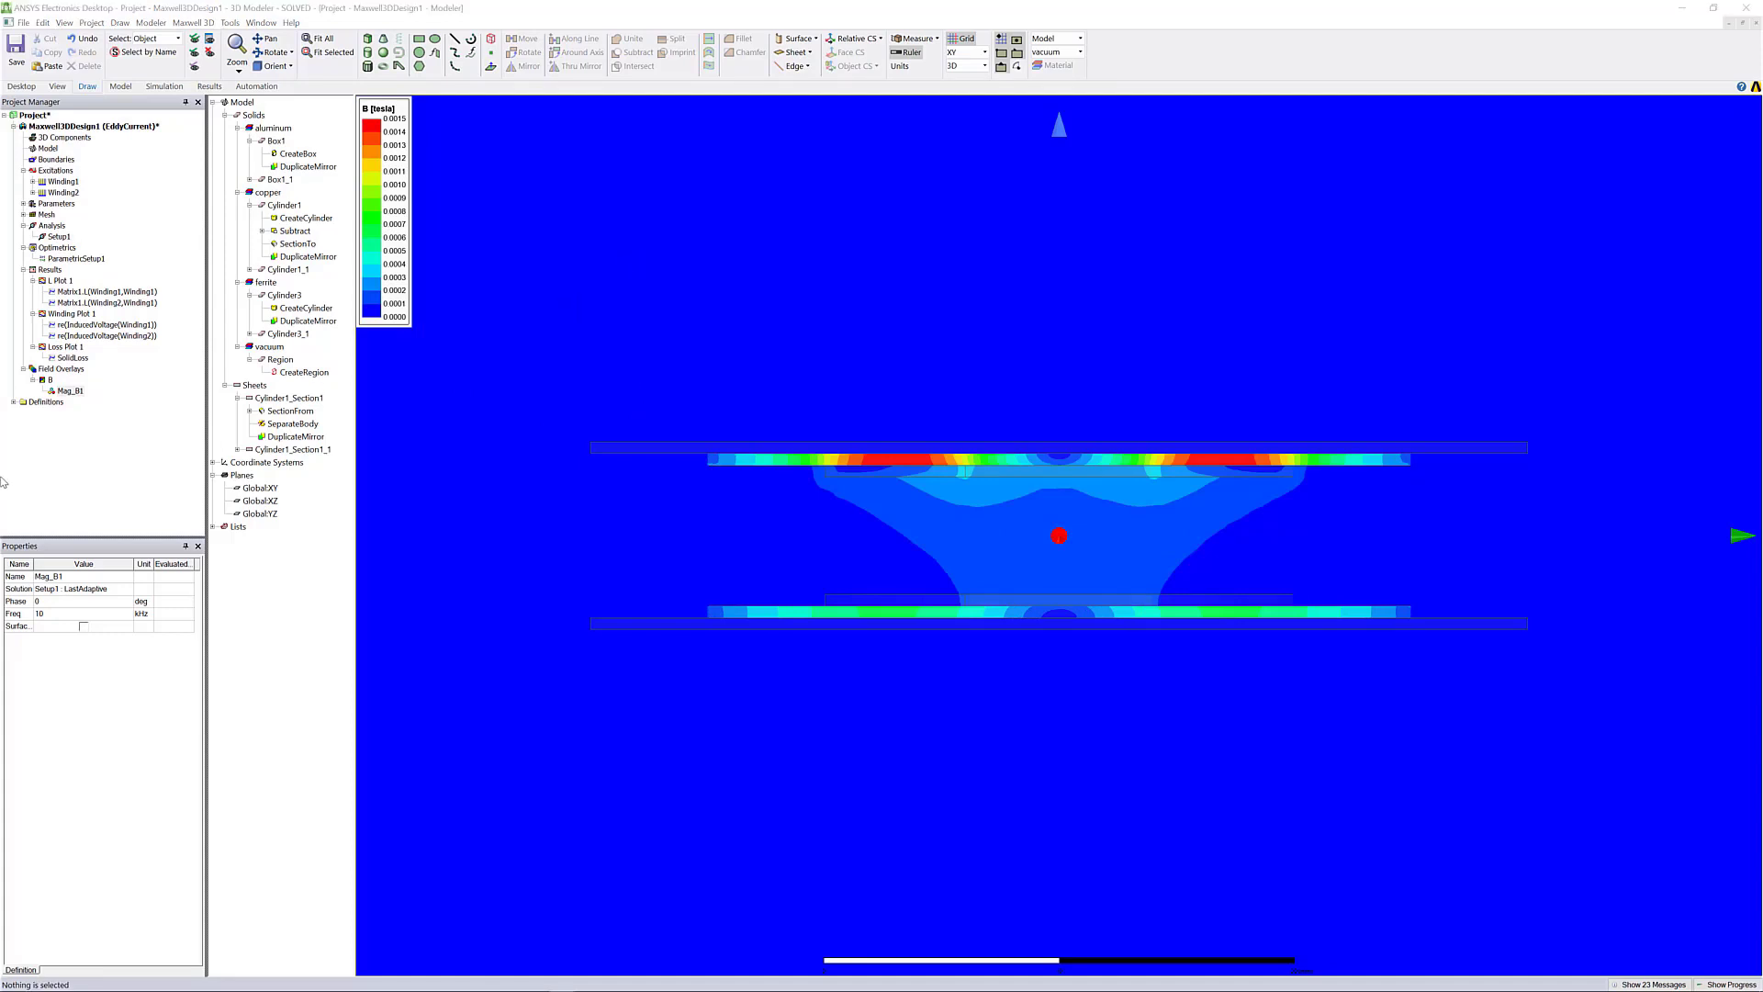
right_click(71, 393)
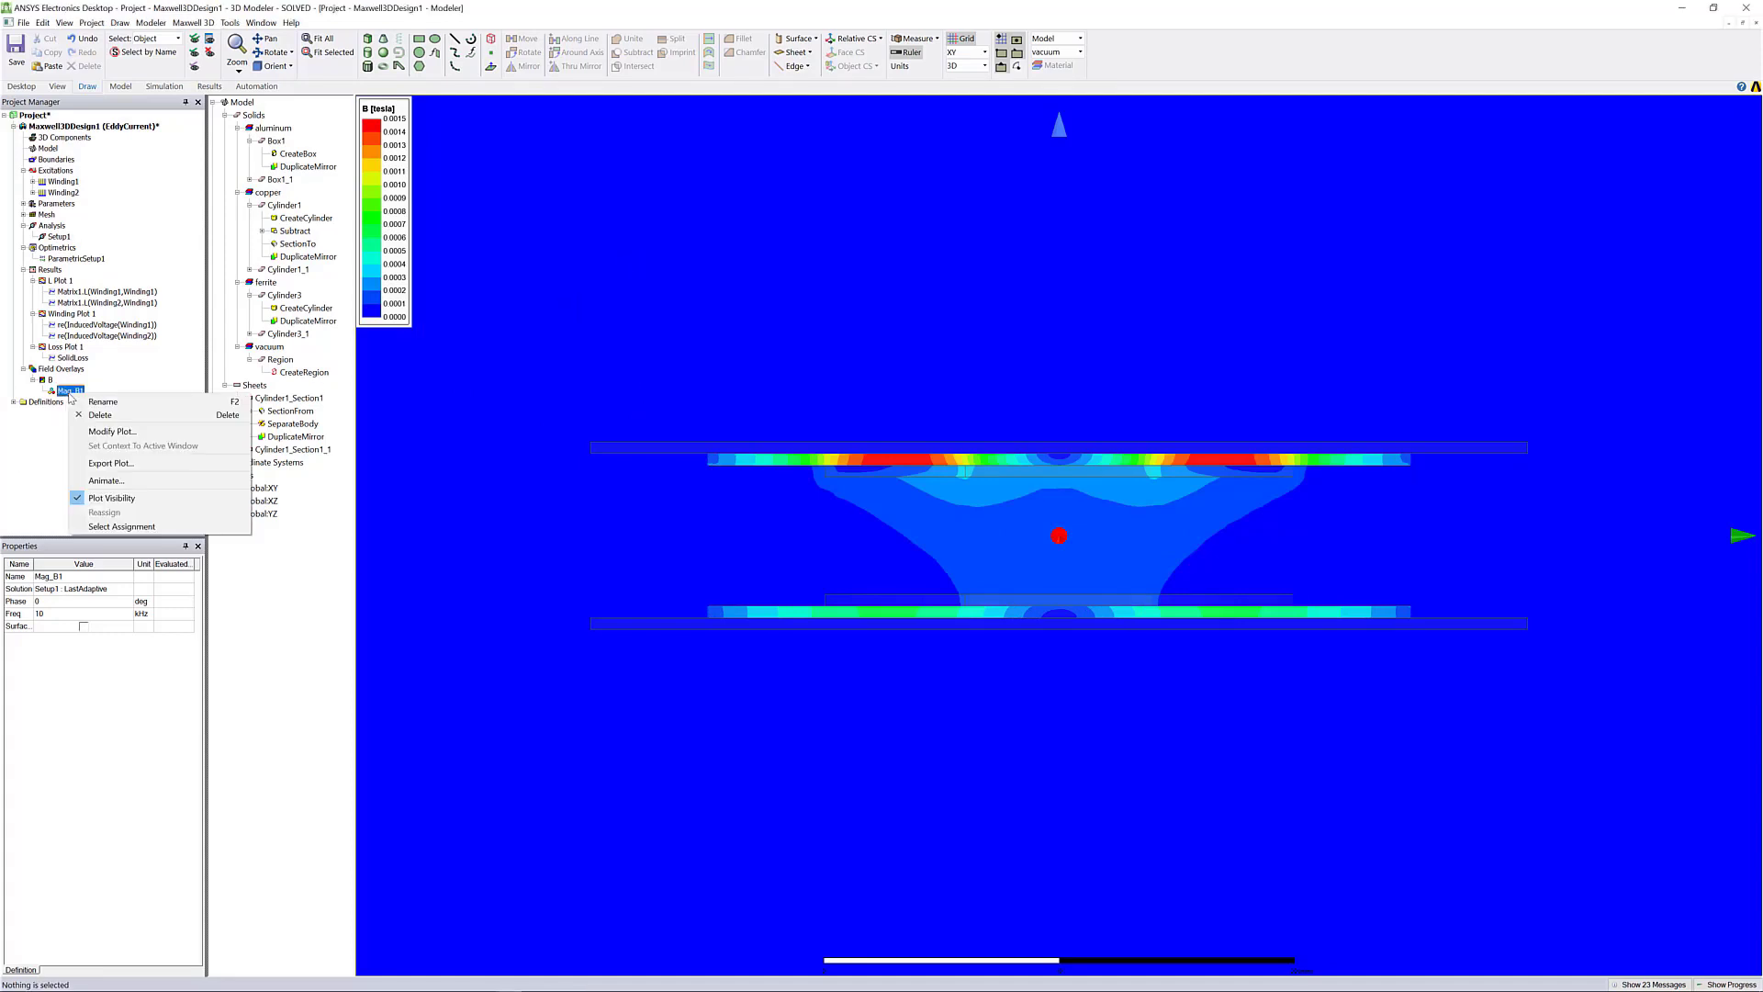
left_click(111, 498)
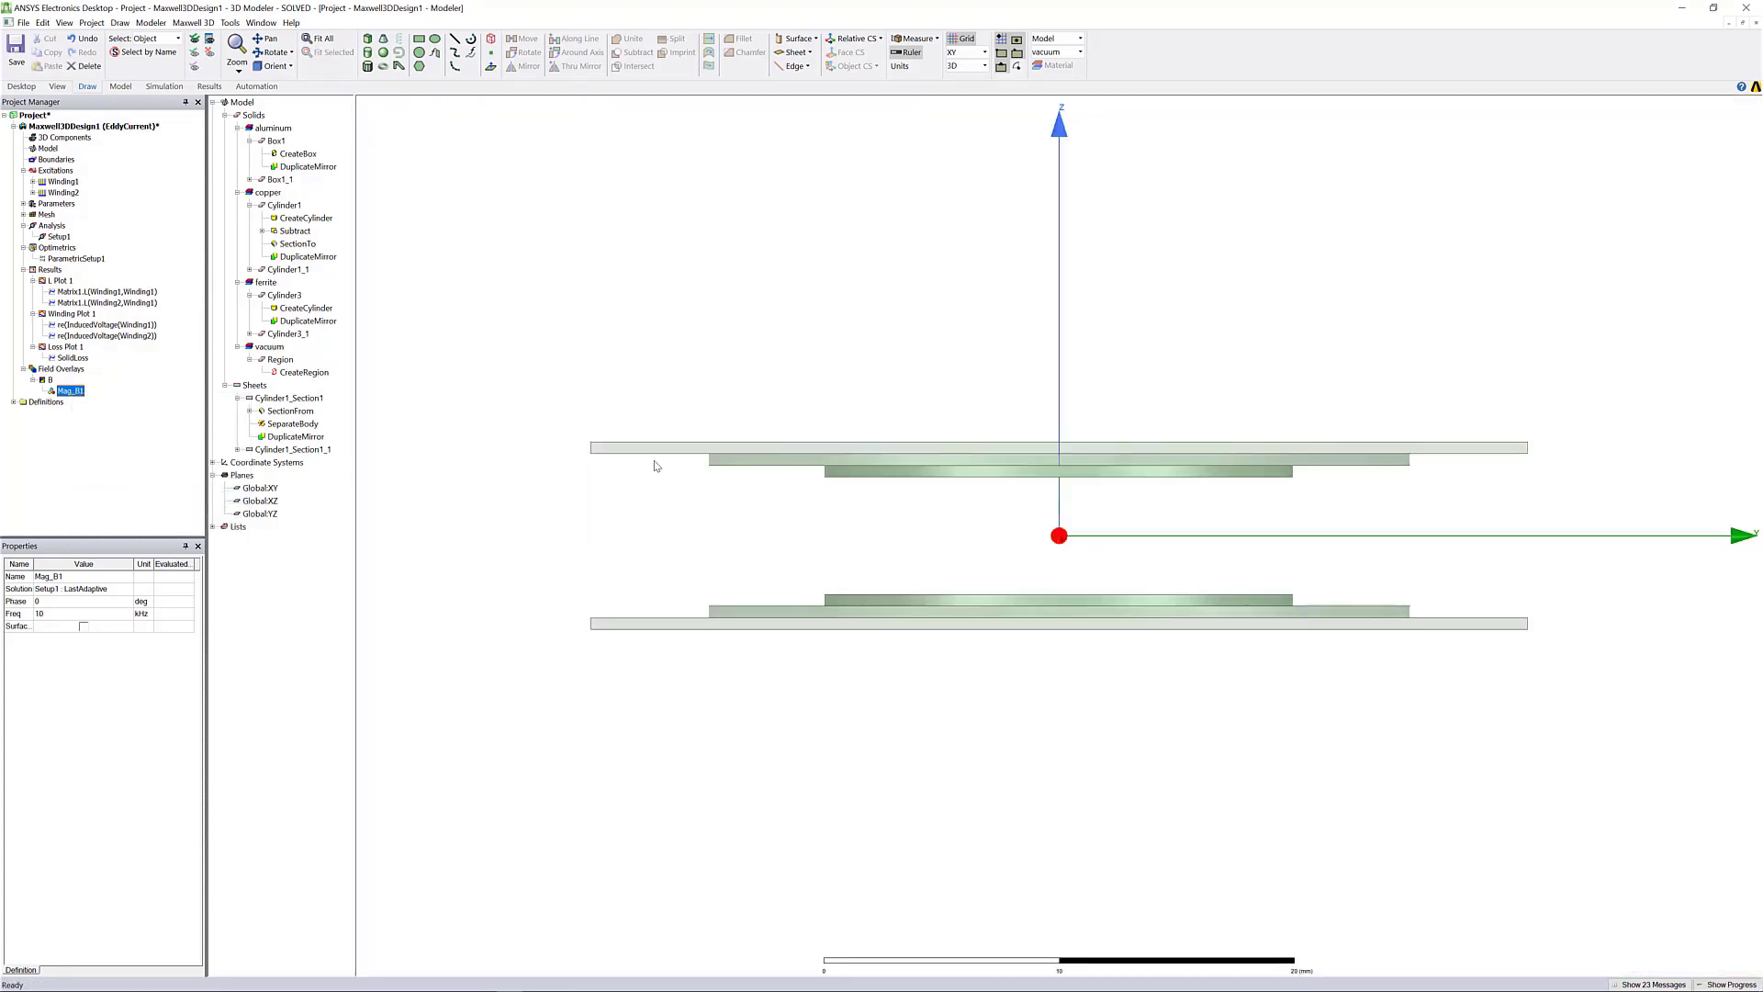
left_click(646, 376)
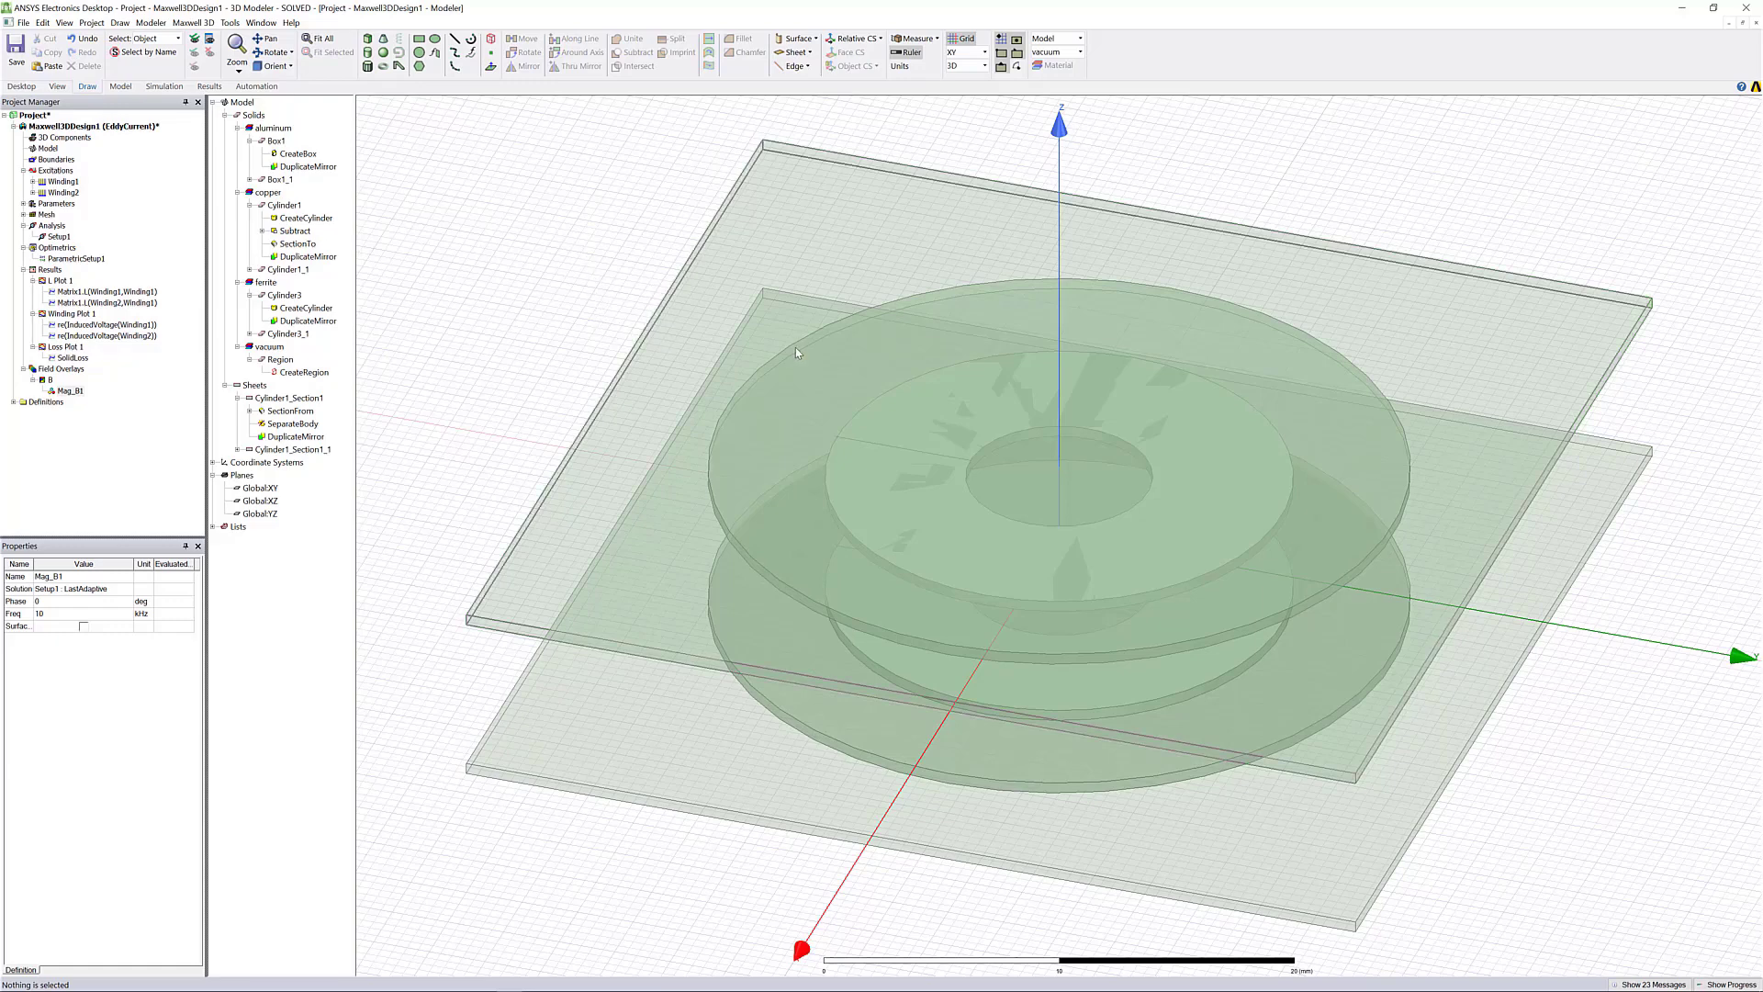
Plot Ohmic_Loss on the surface only of Box1, the upper aluminum plate.
left_click(779, 248)
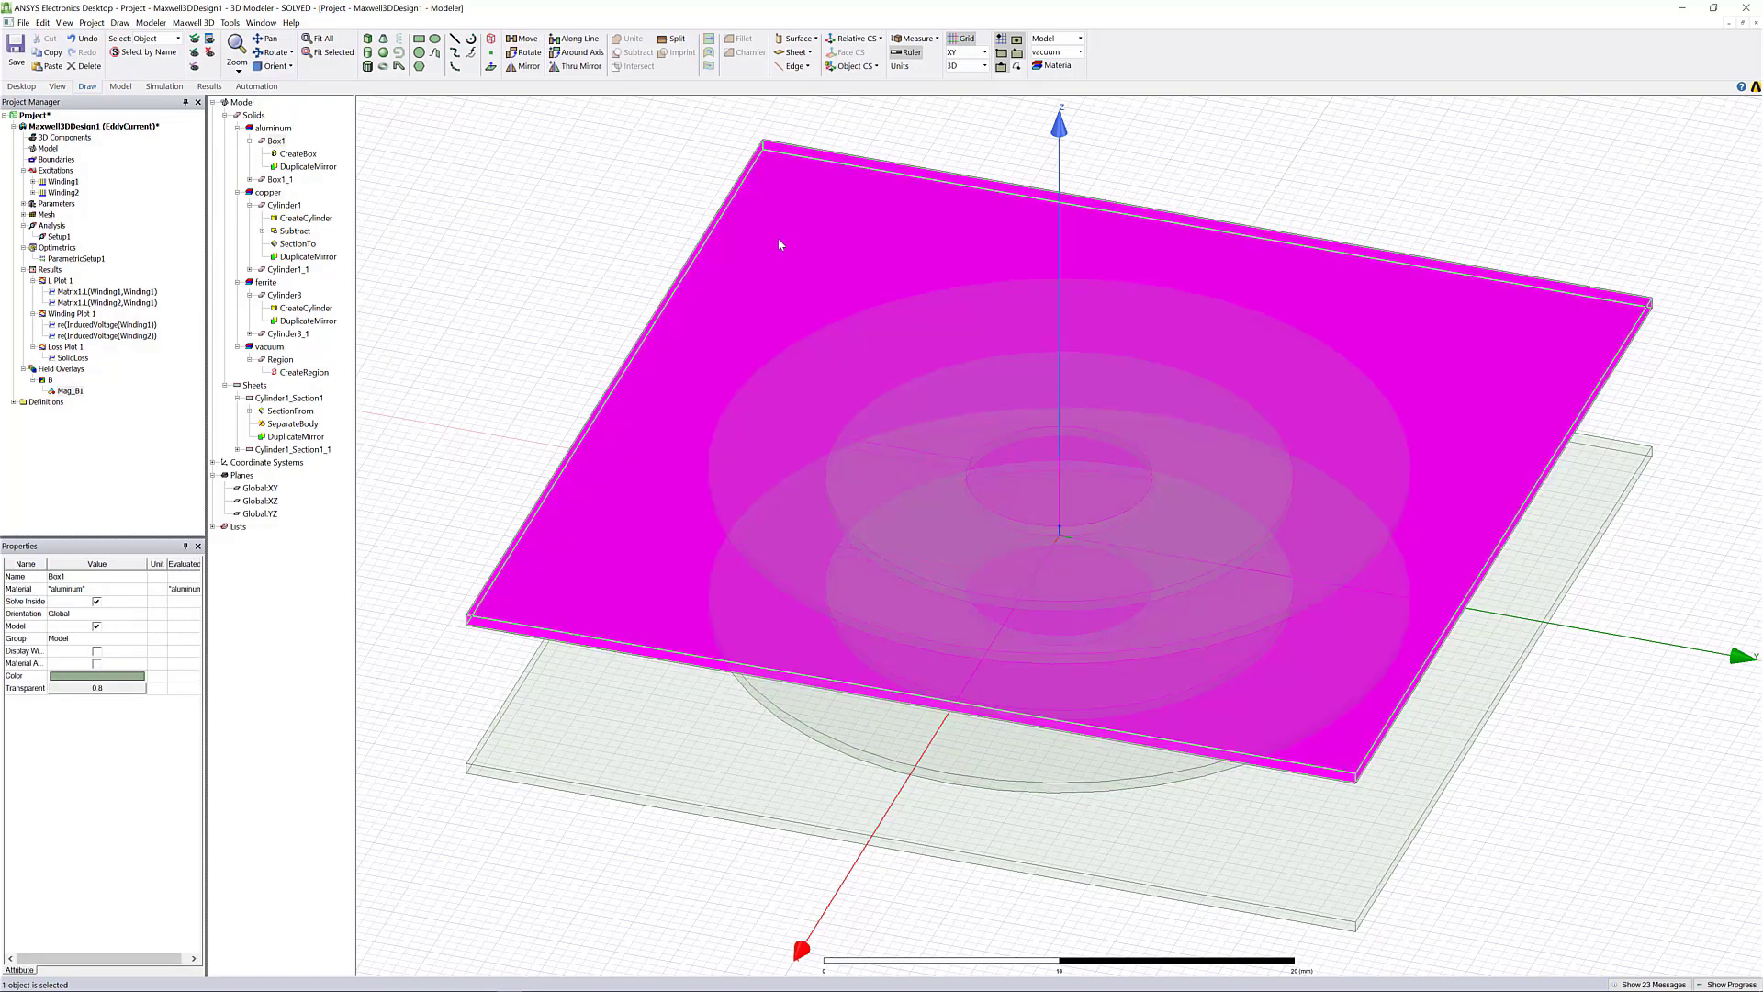
right_click(780, 245)
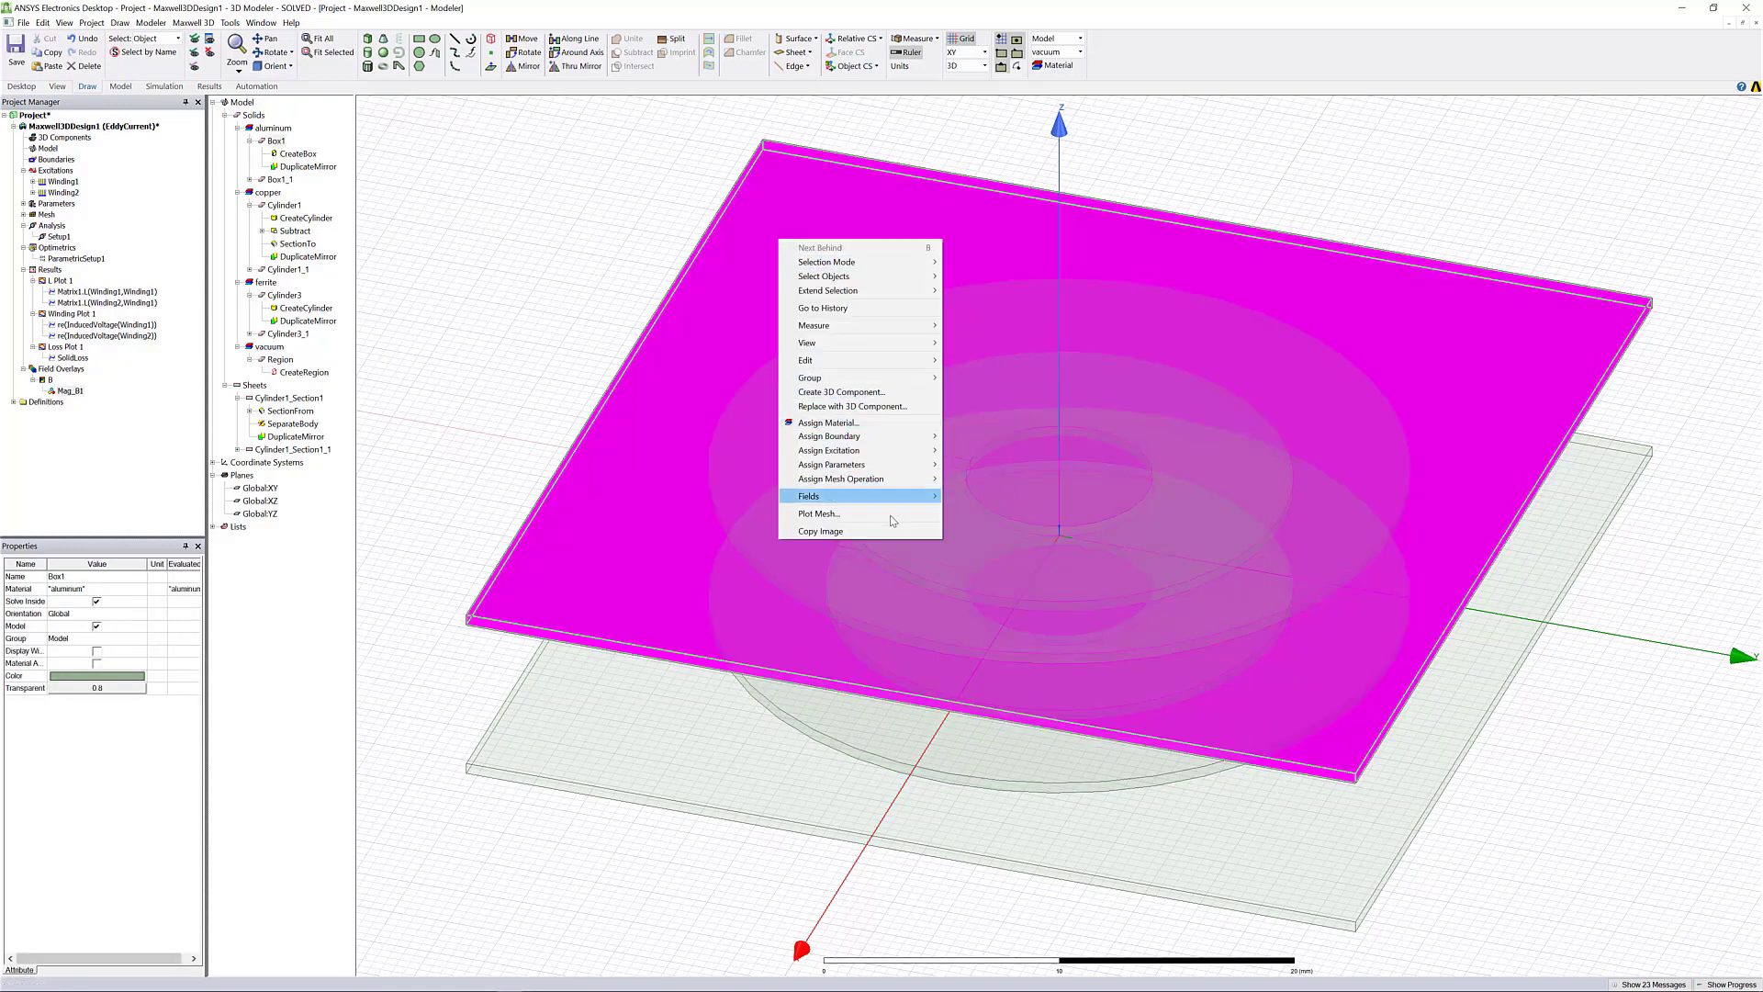
mouse_move(893, 500)
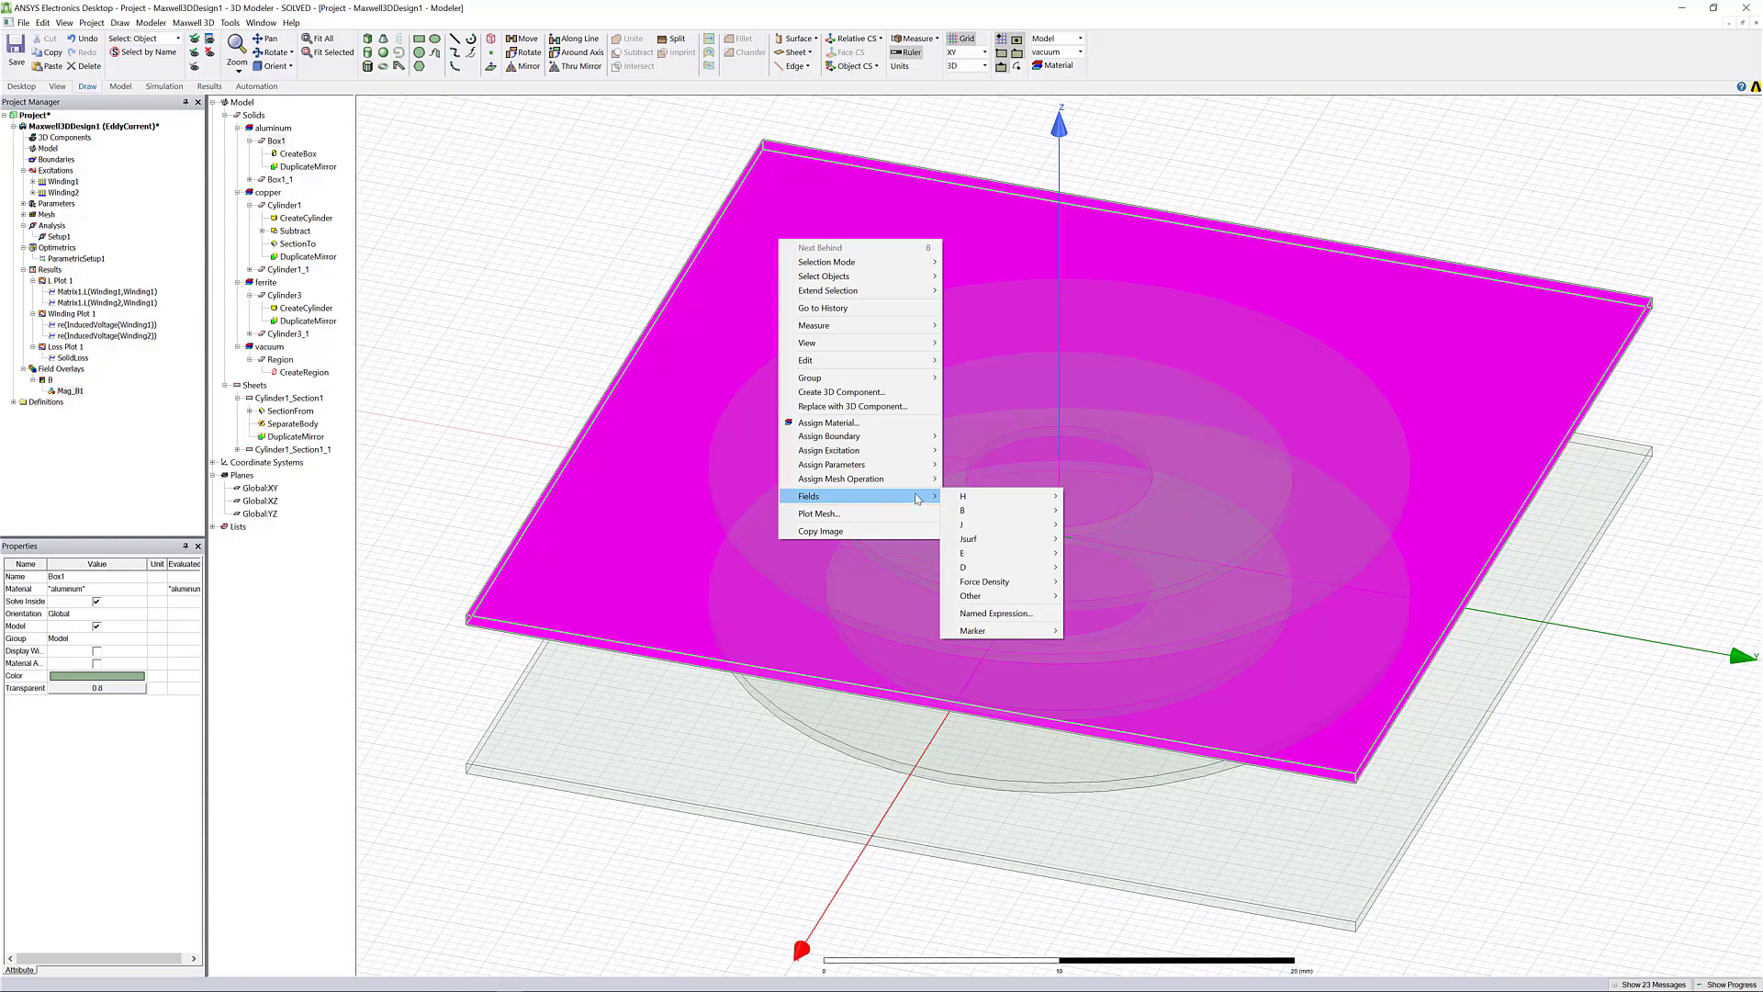
mouse_move(1017, 602)
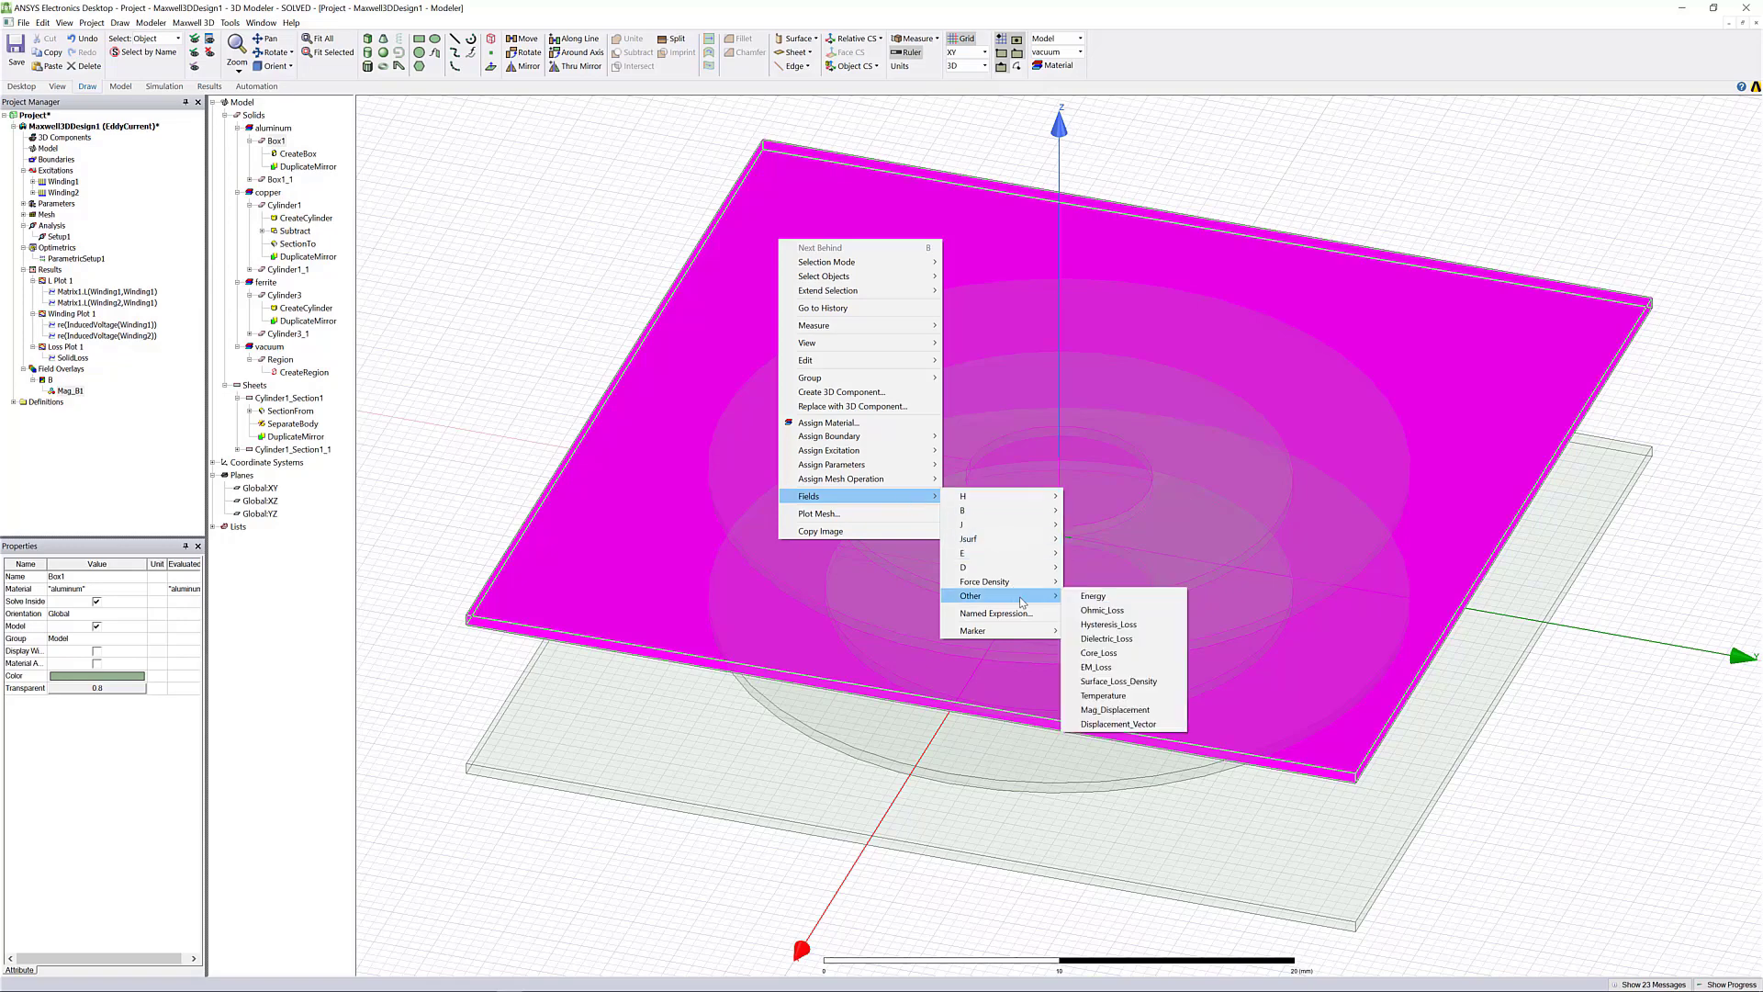
left_click(1109, 610)
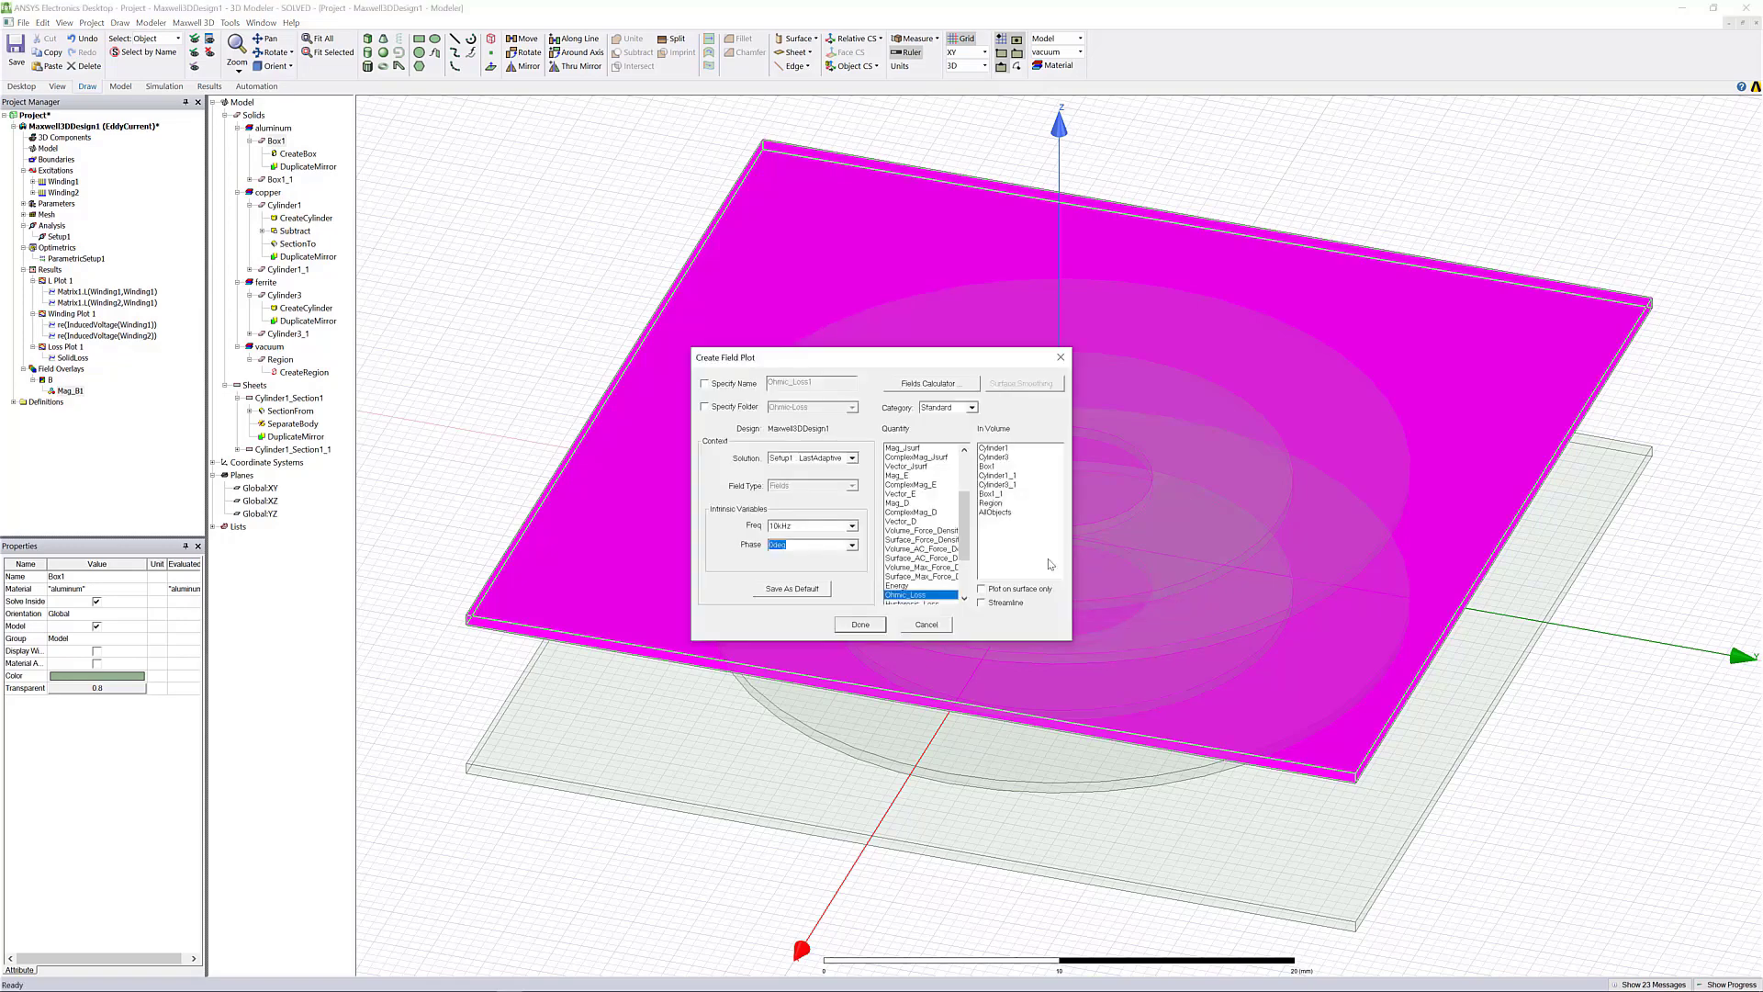
left_click(981, 588)
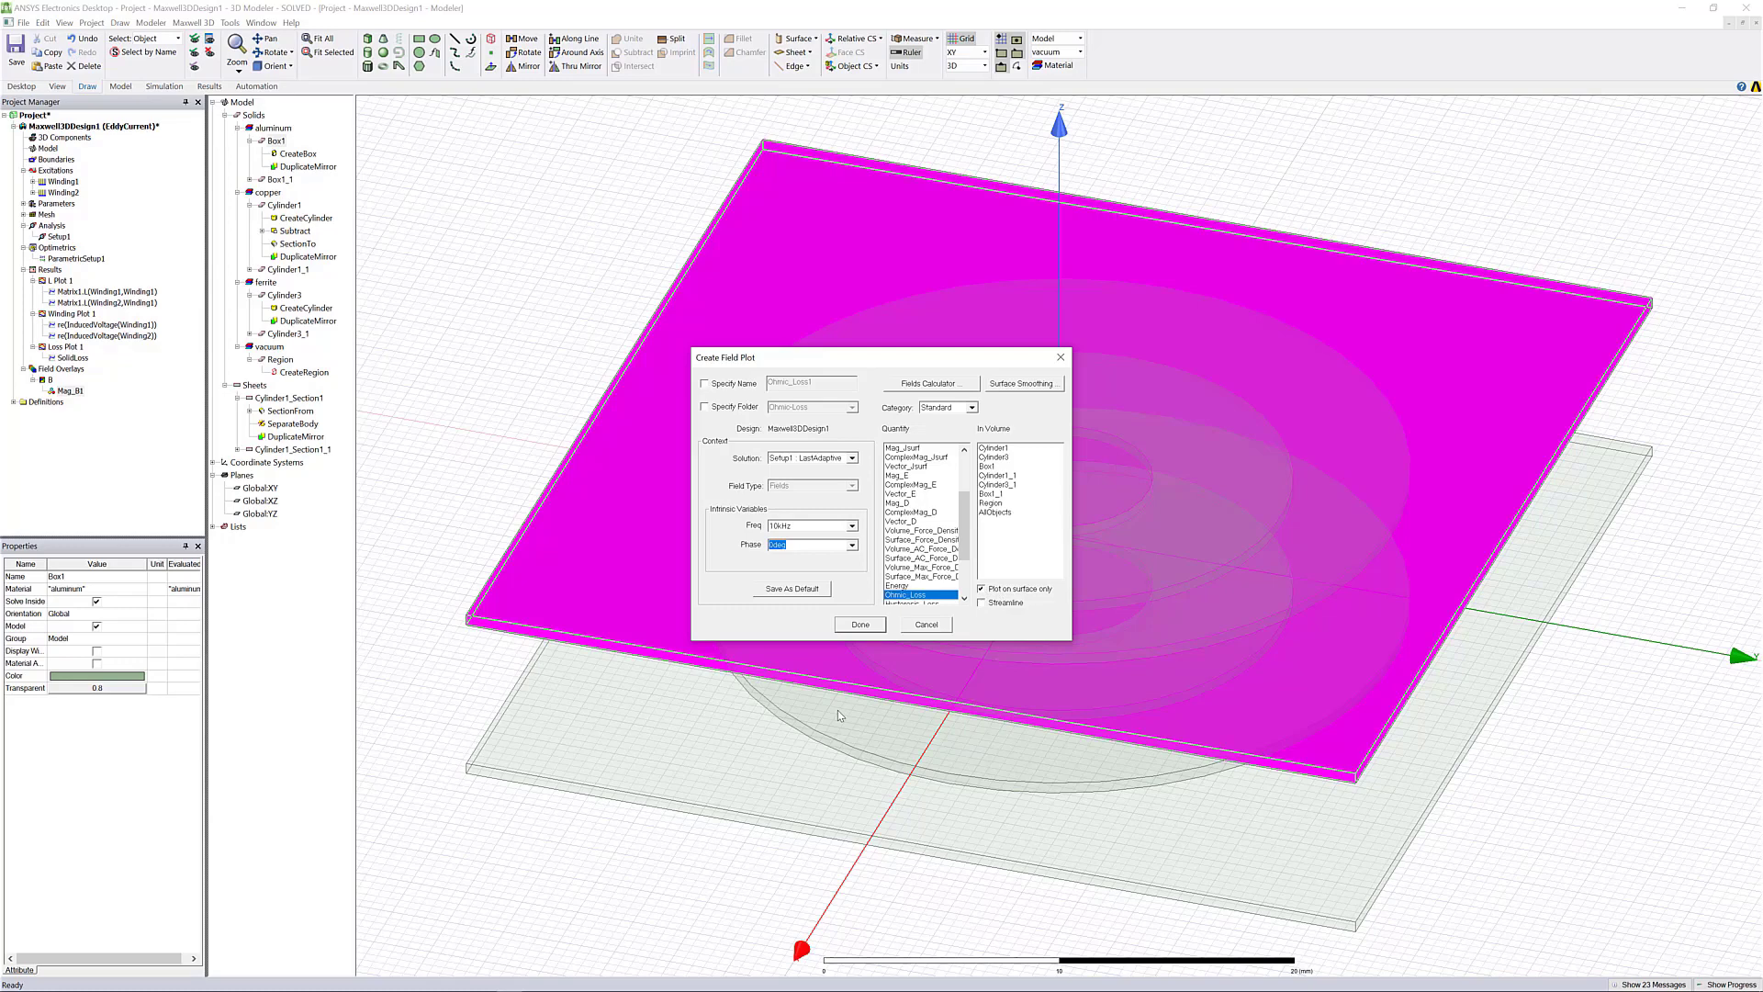
left_click(860, 627)
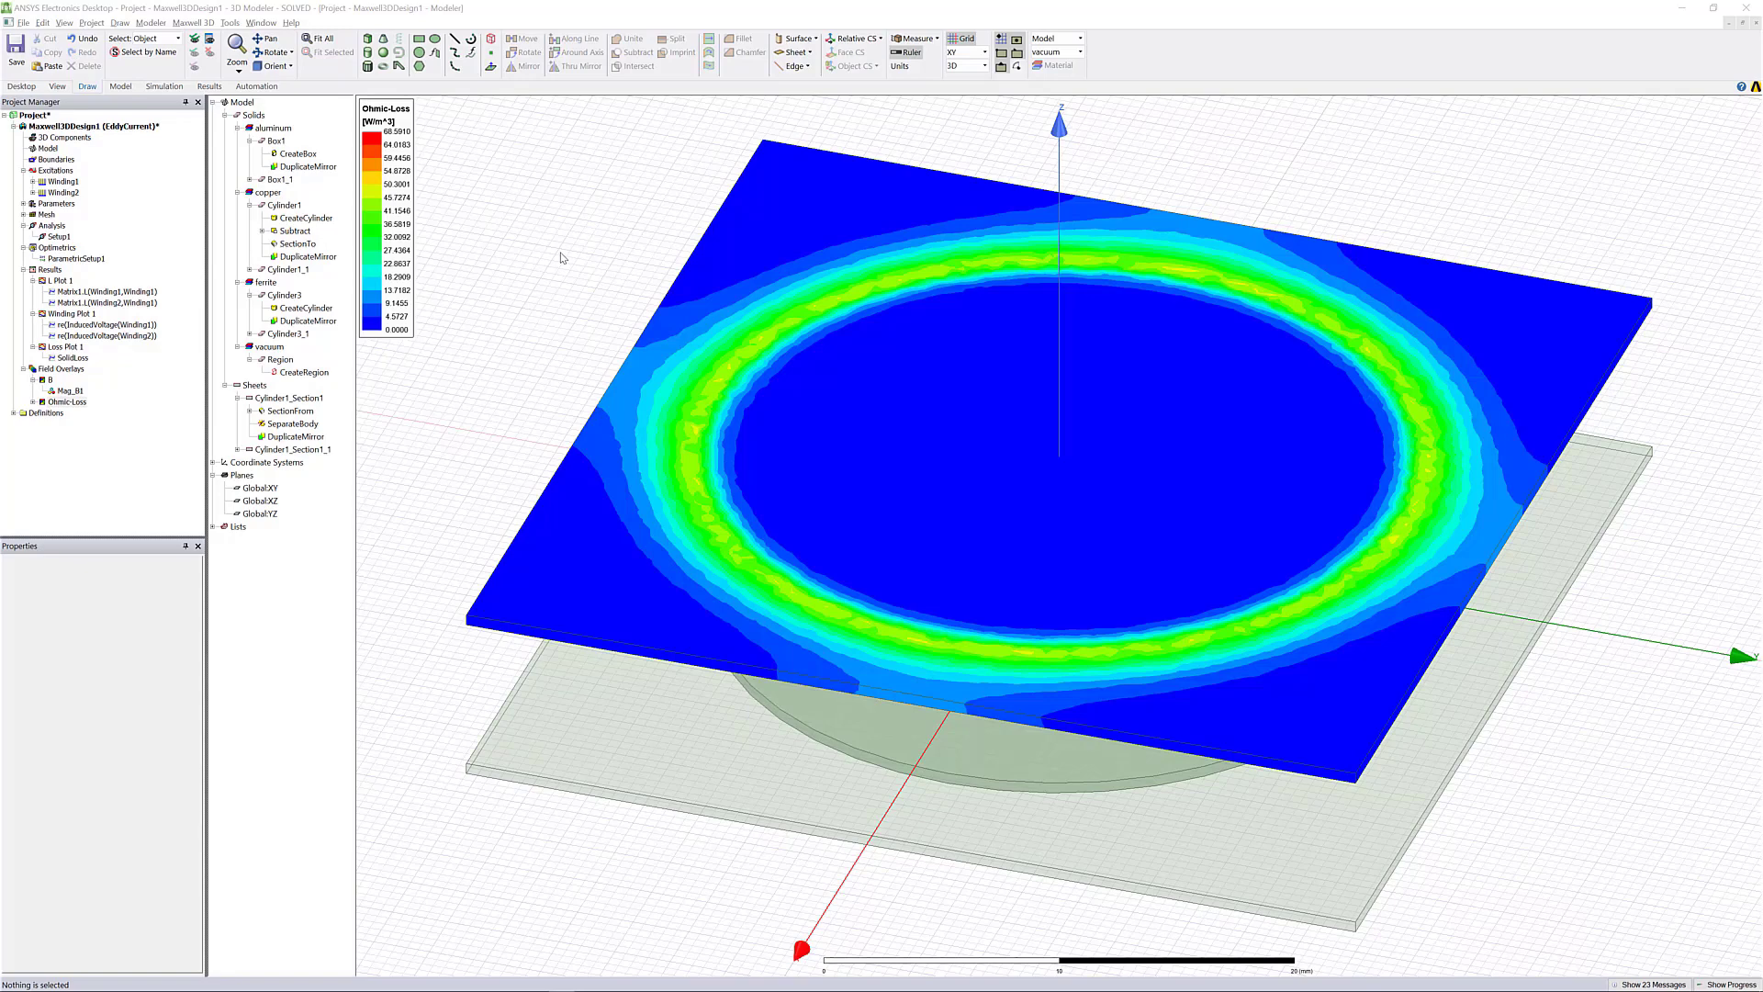
Orient the view to Bottom (+Z) to see the full loss ring.
left_click(291, 68)
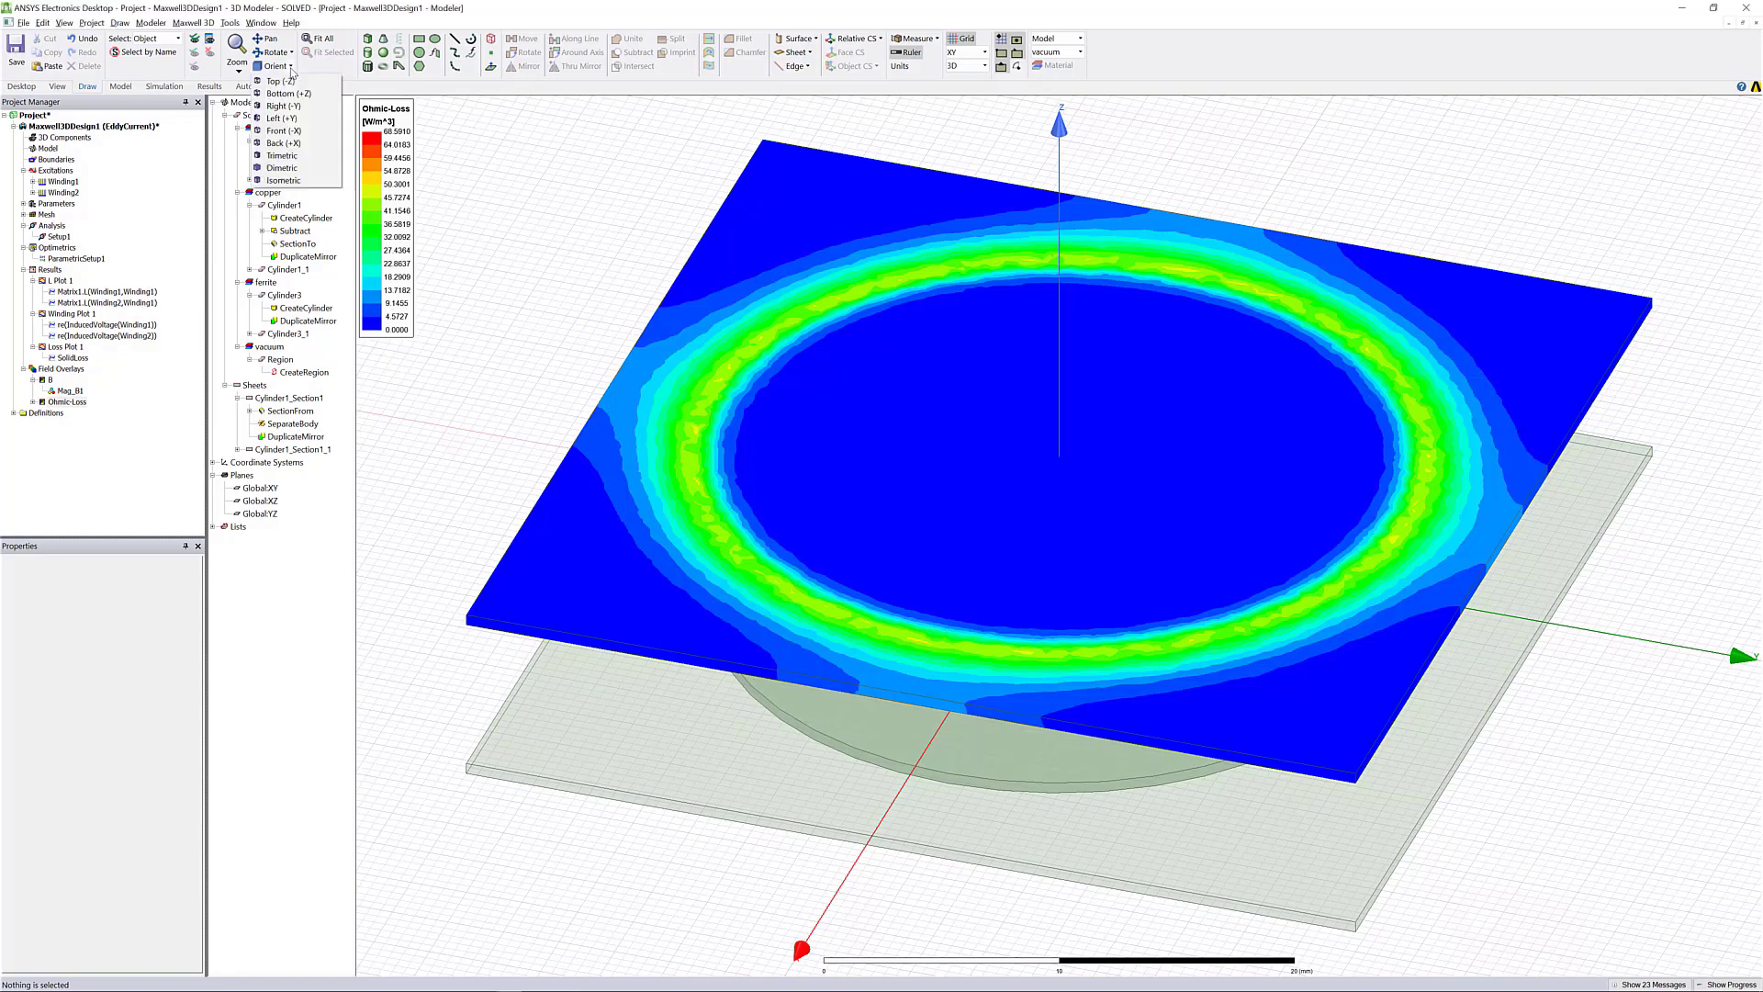
left_click(296, 96)
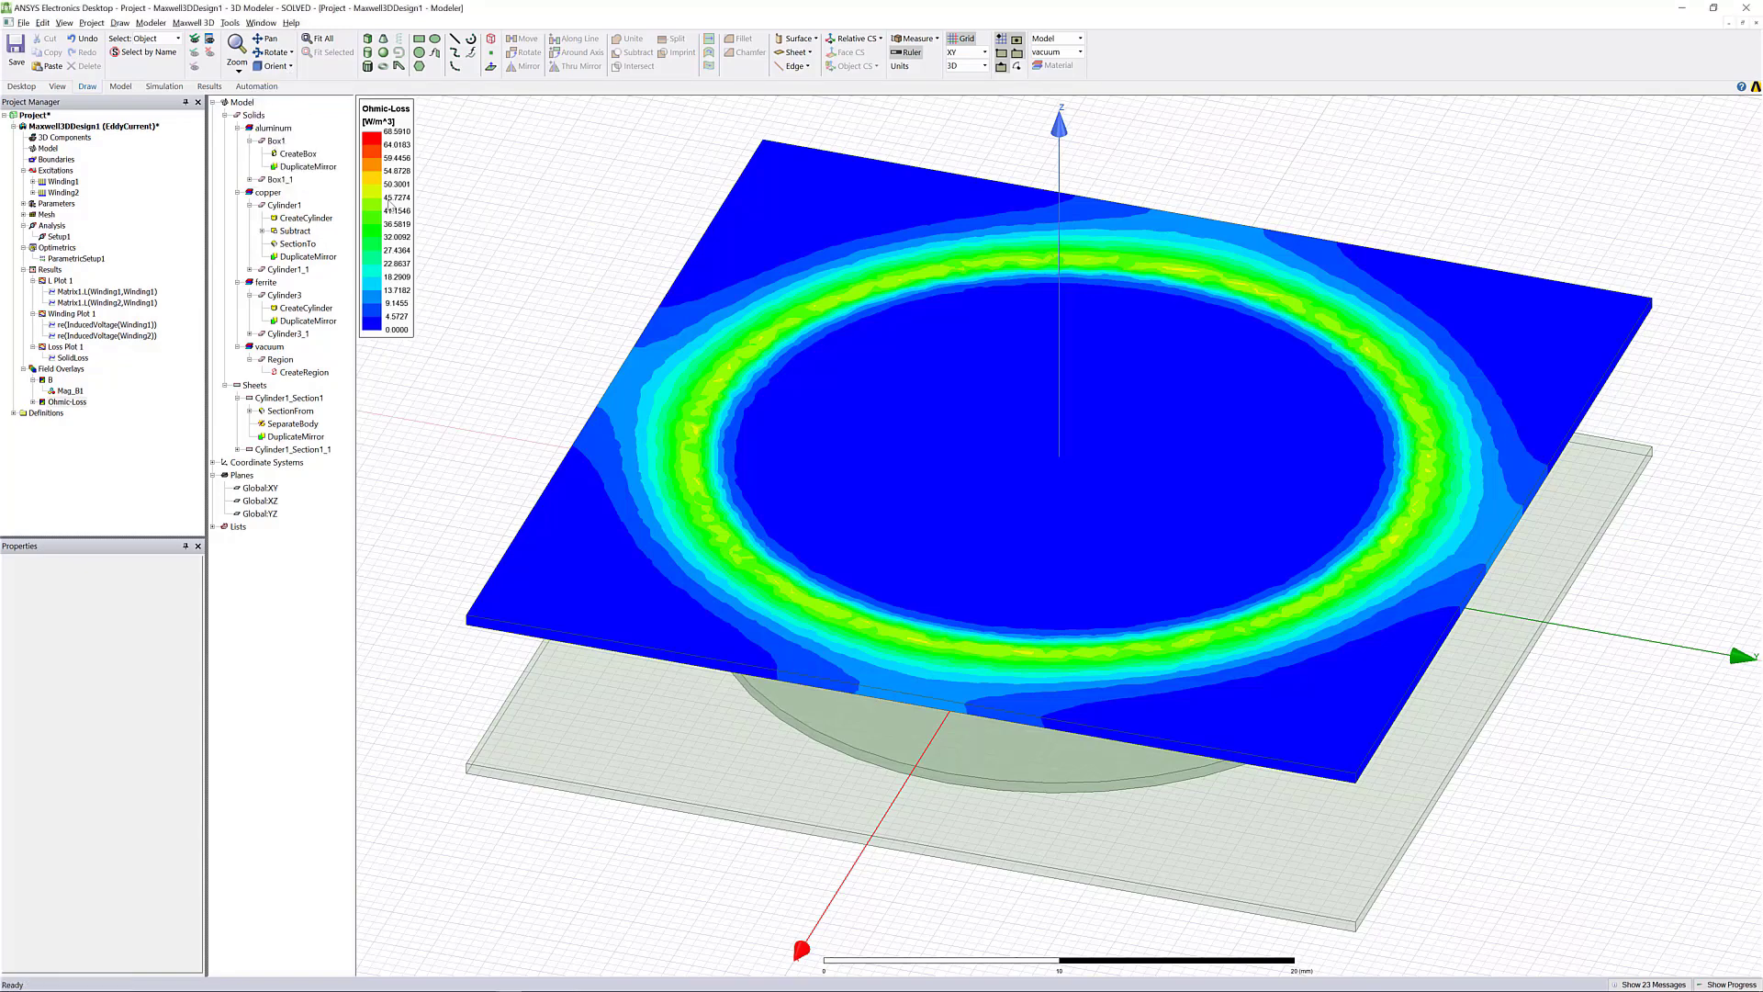